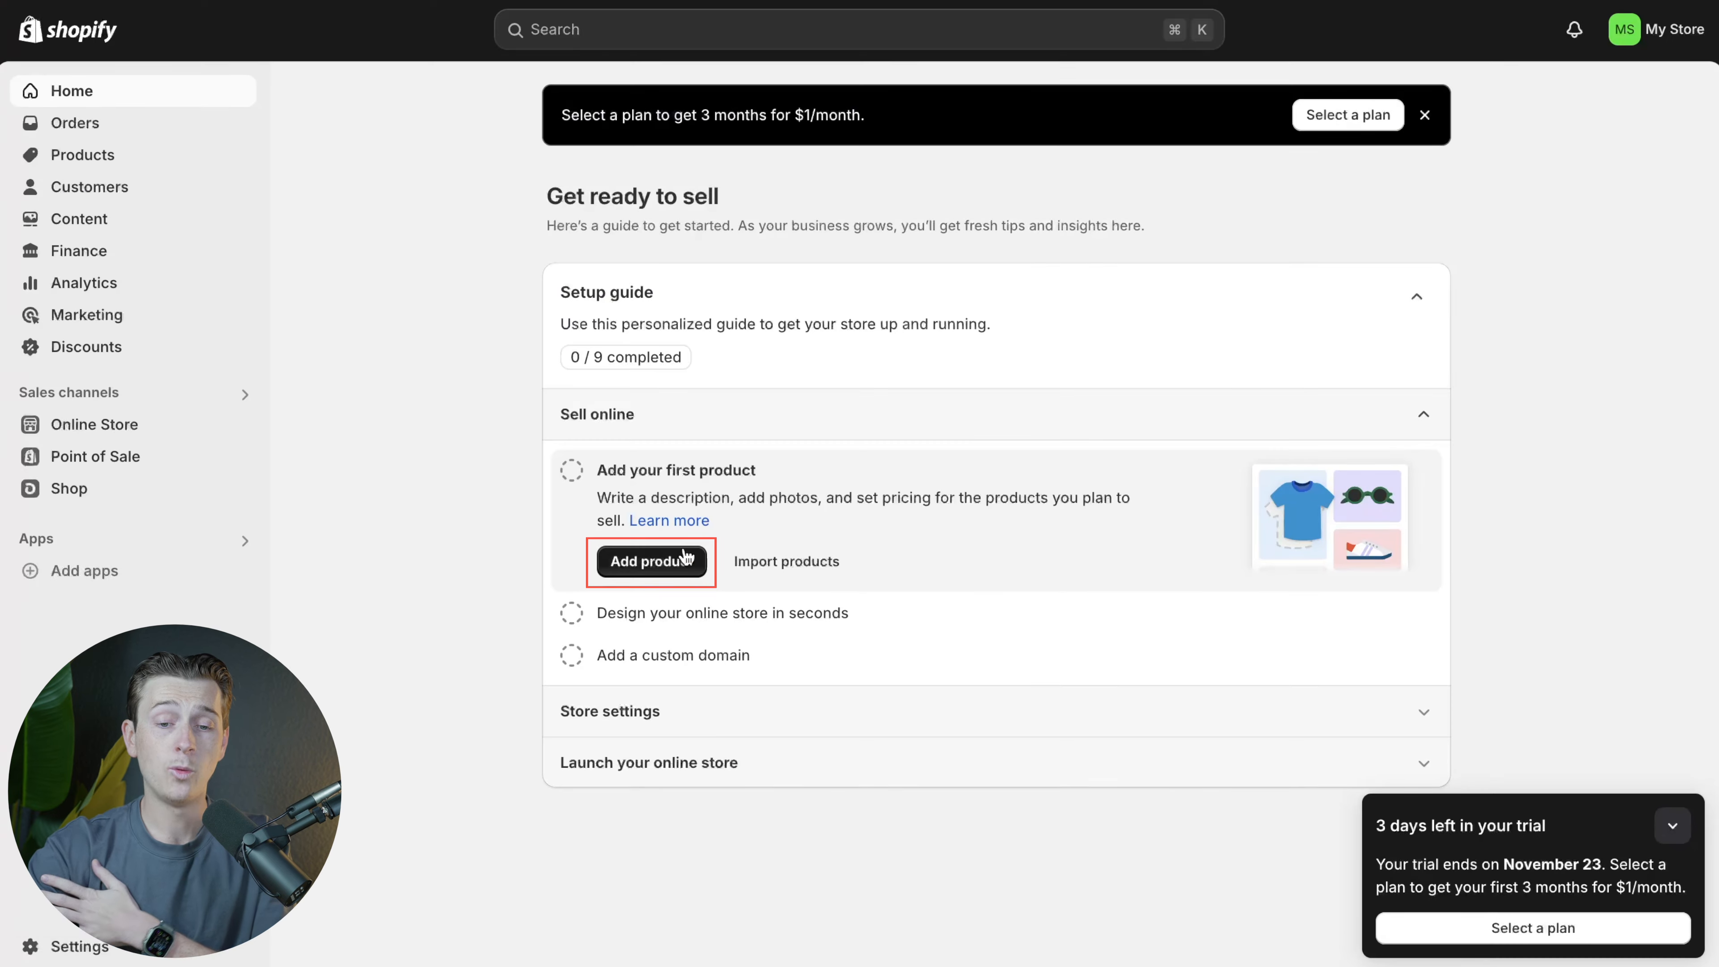
Step: Start adding the store's first product and give it the title "Gym T-shirt"
left_click(678, 555)
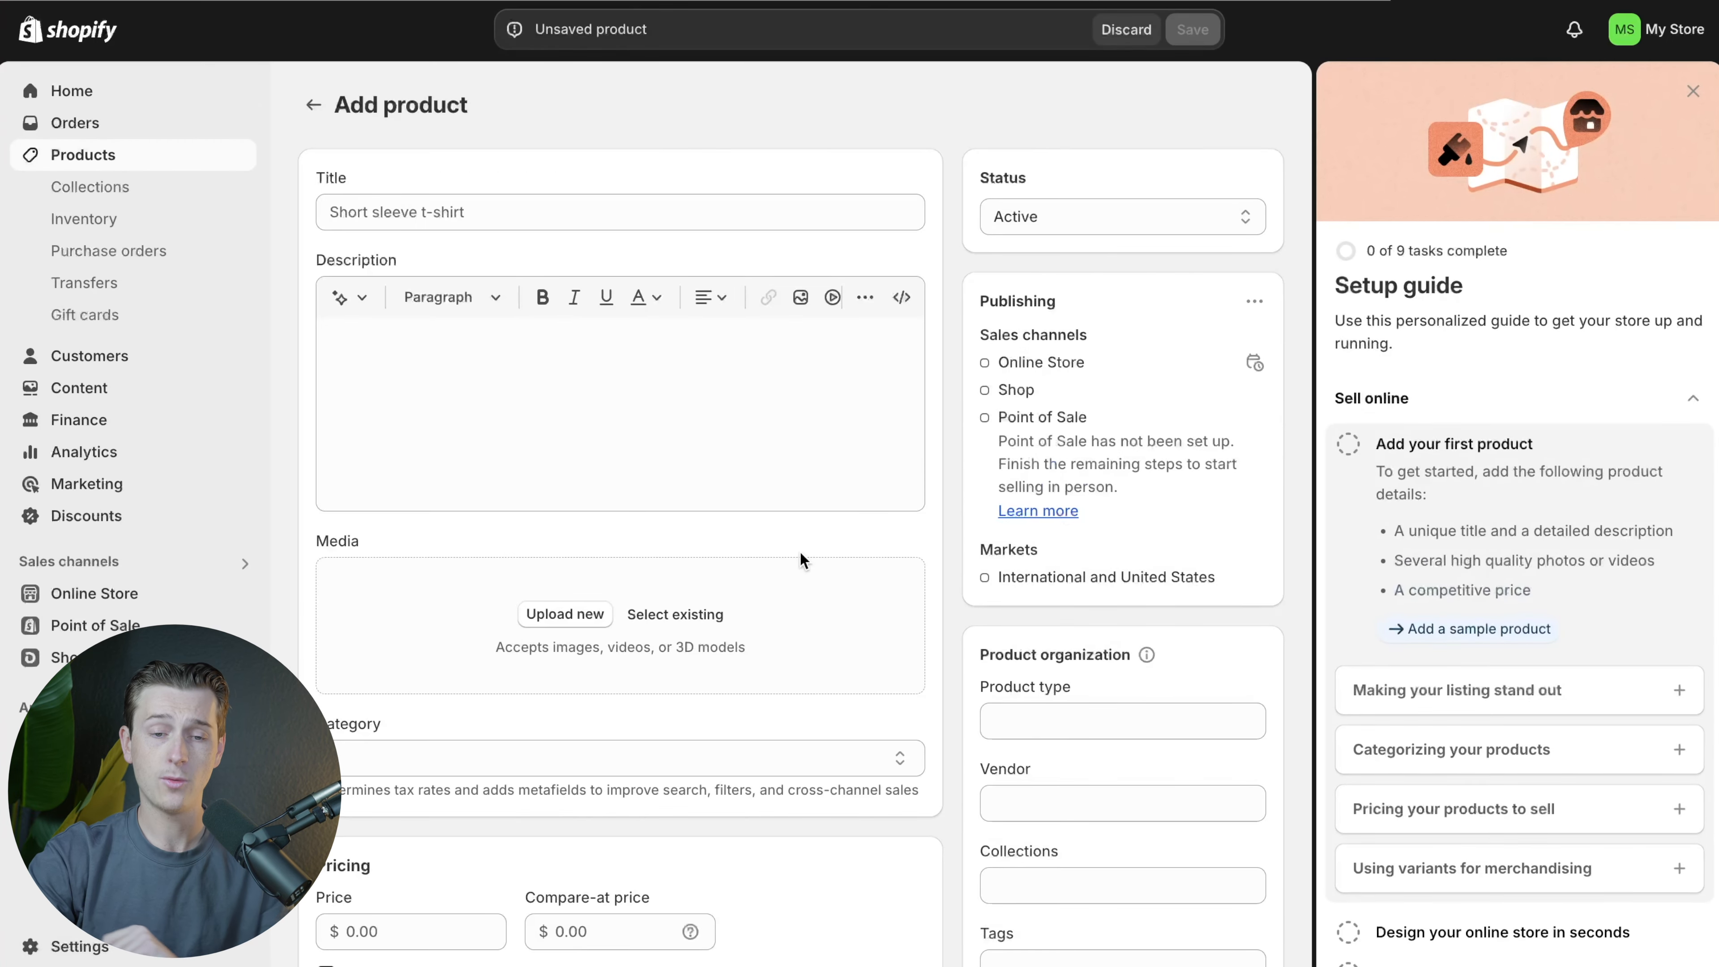
left_click(405, 212)
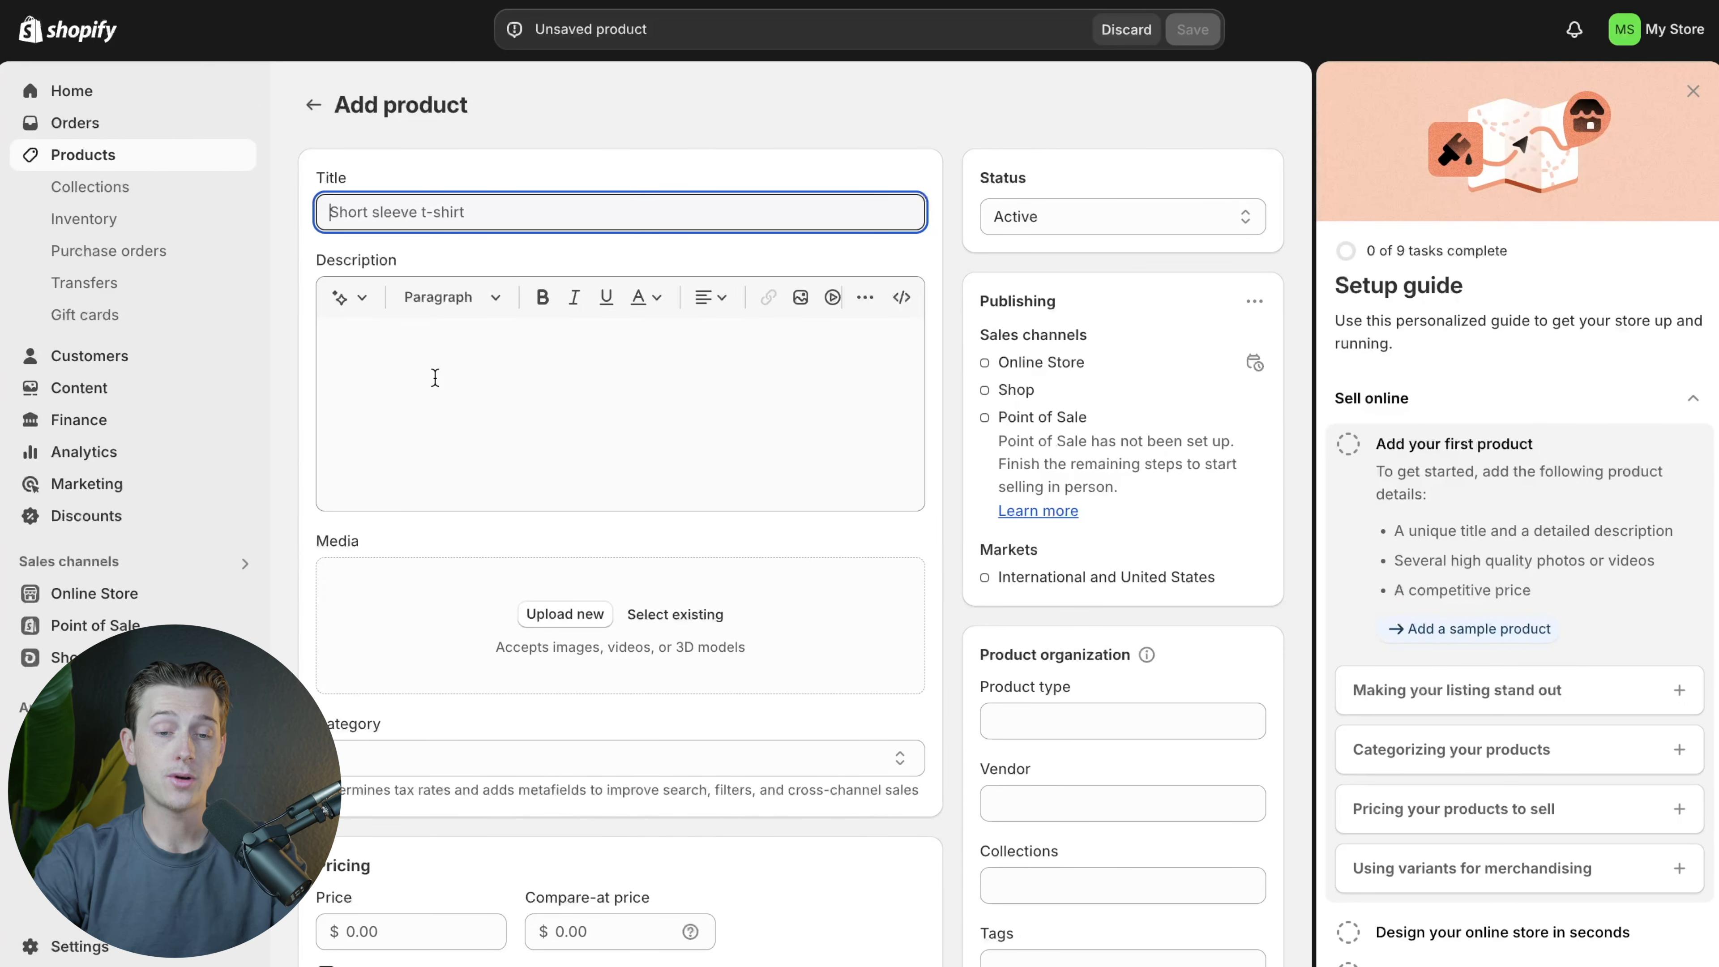
scroll(433, 376, "down", 4)
scroll(514, 465, "up", 4)
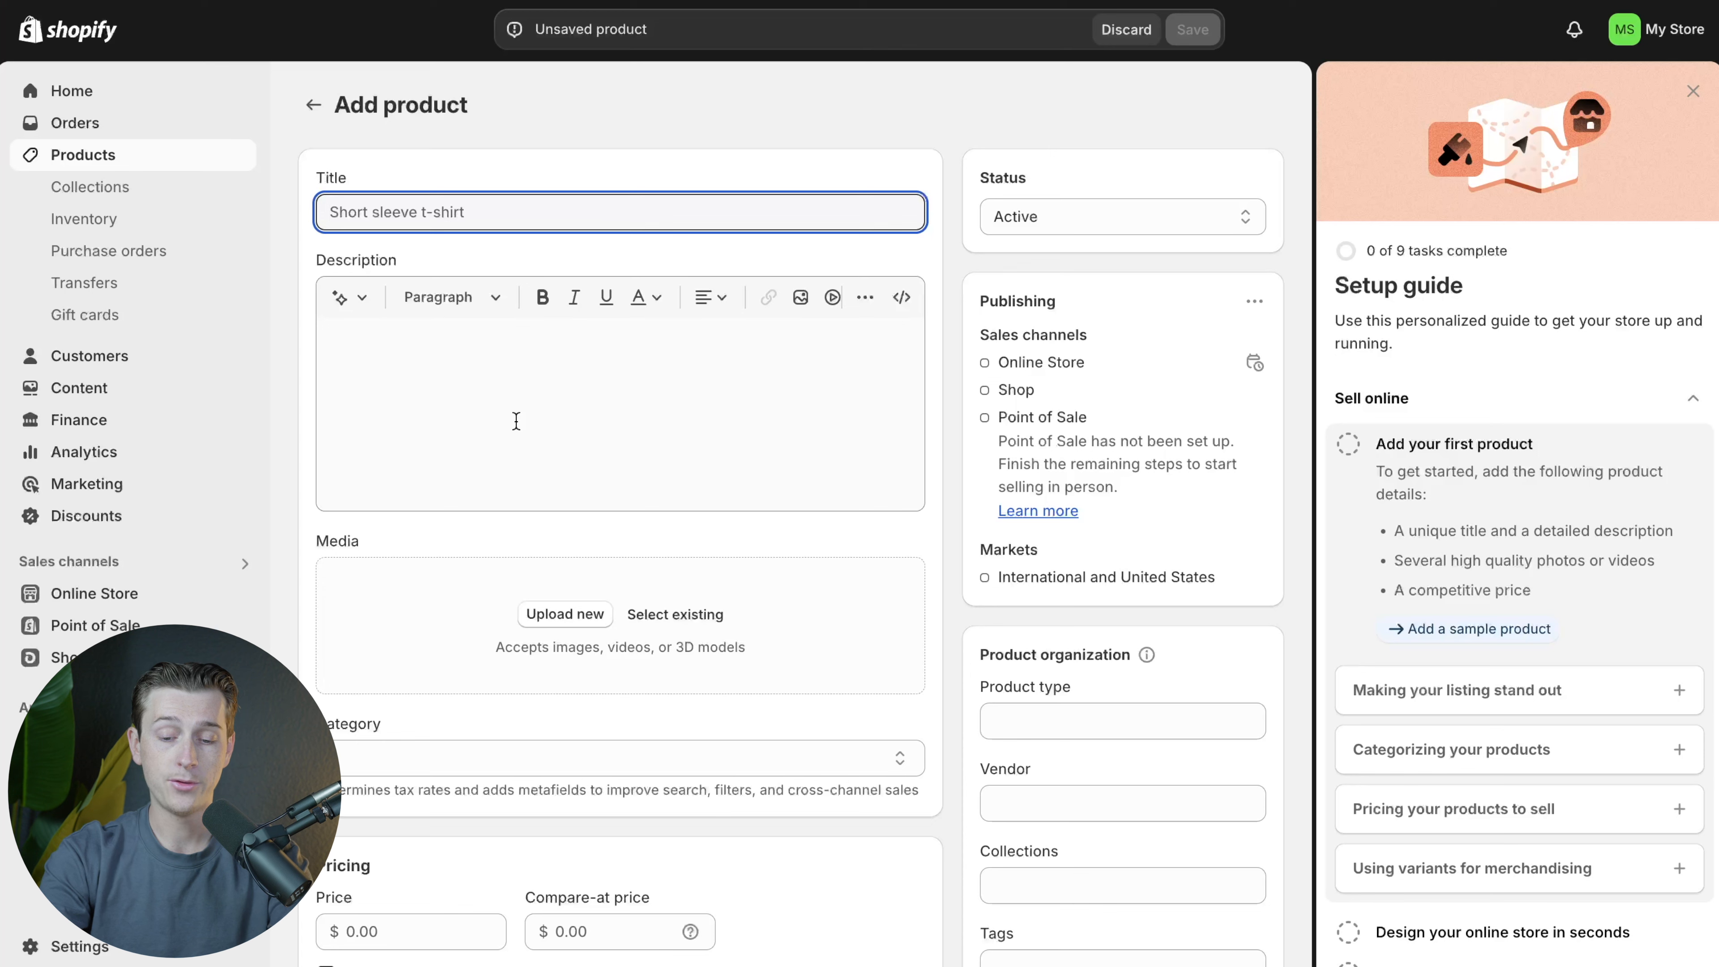
type("Gym T-shirt")
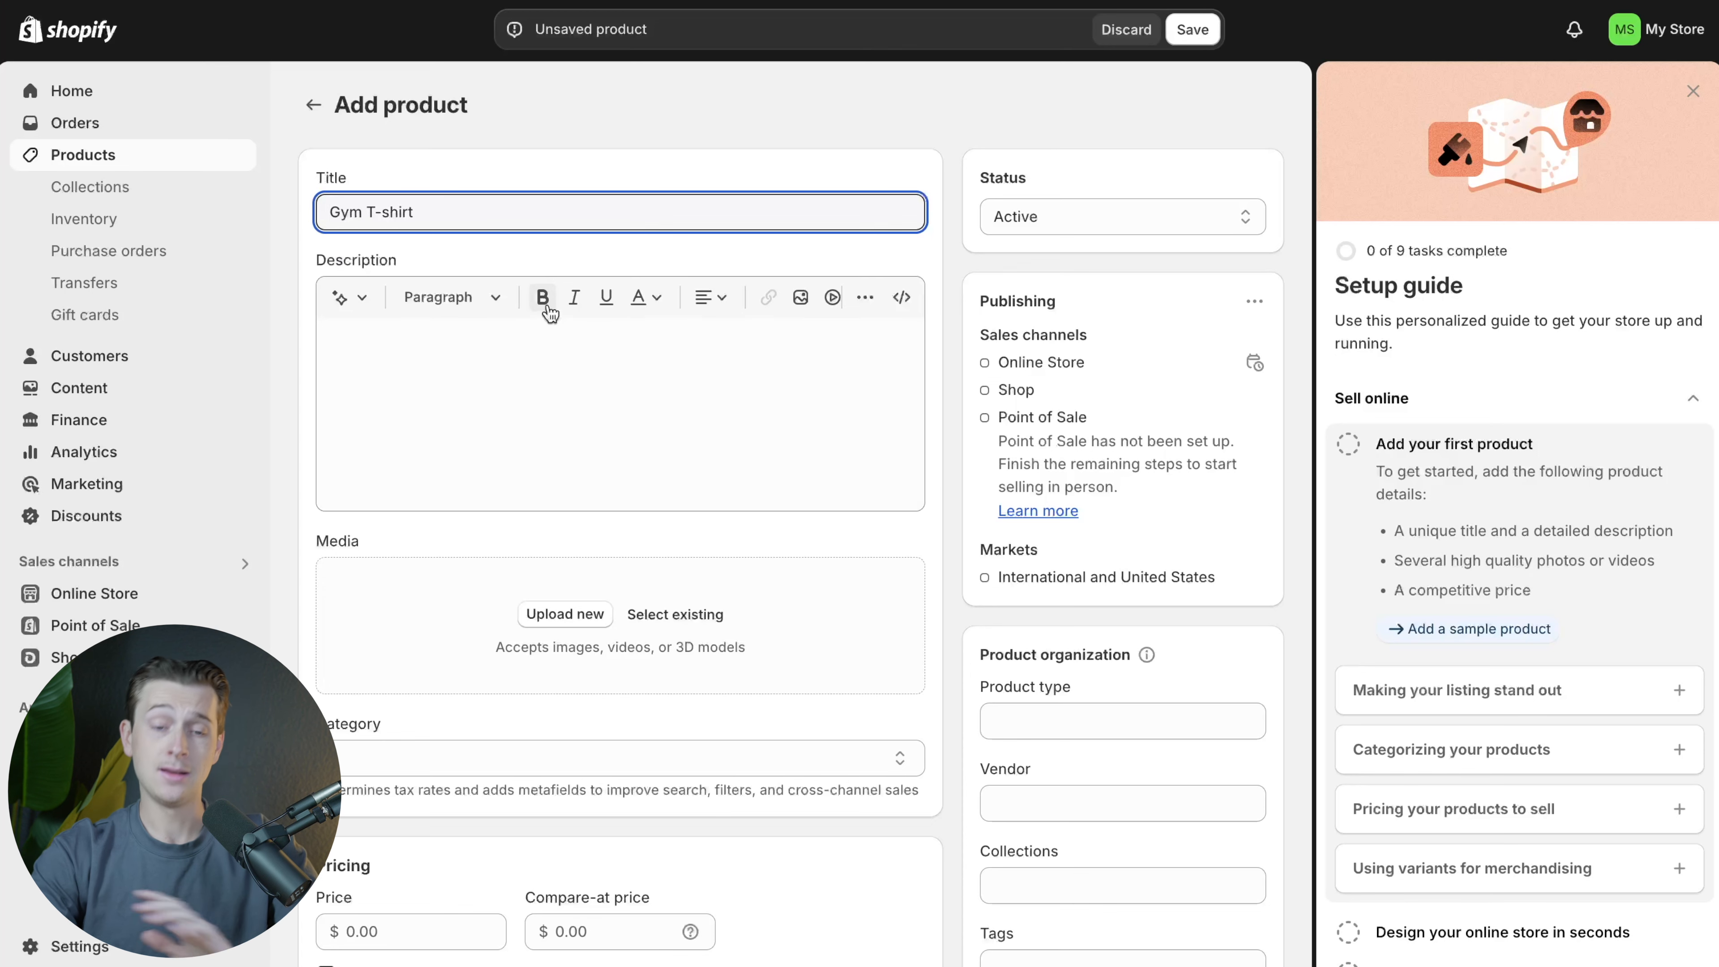
Step: Enter "gym wear for busy business owners" as the product description
left_click(537, 363)
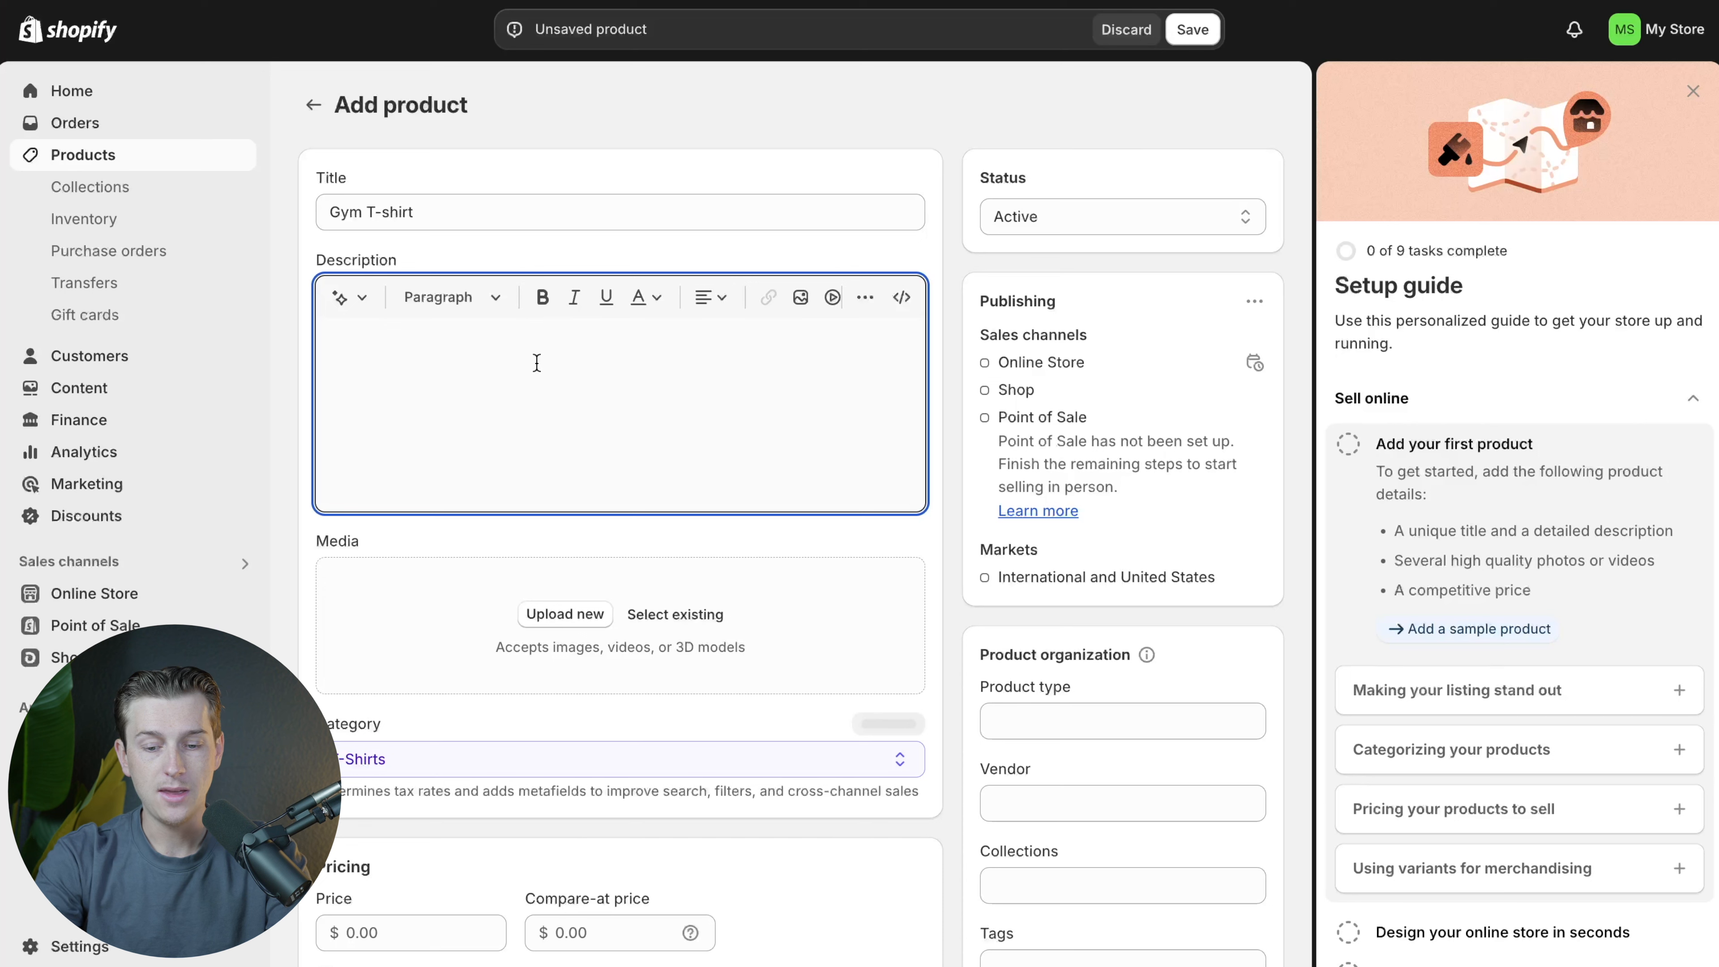
type("gym ")
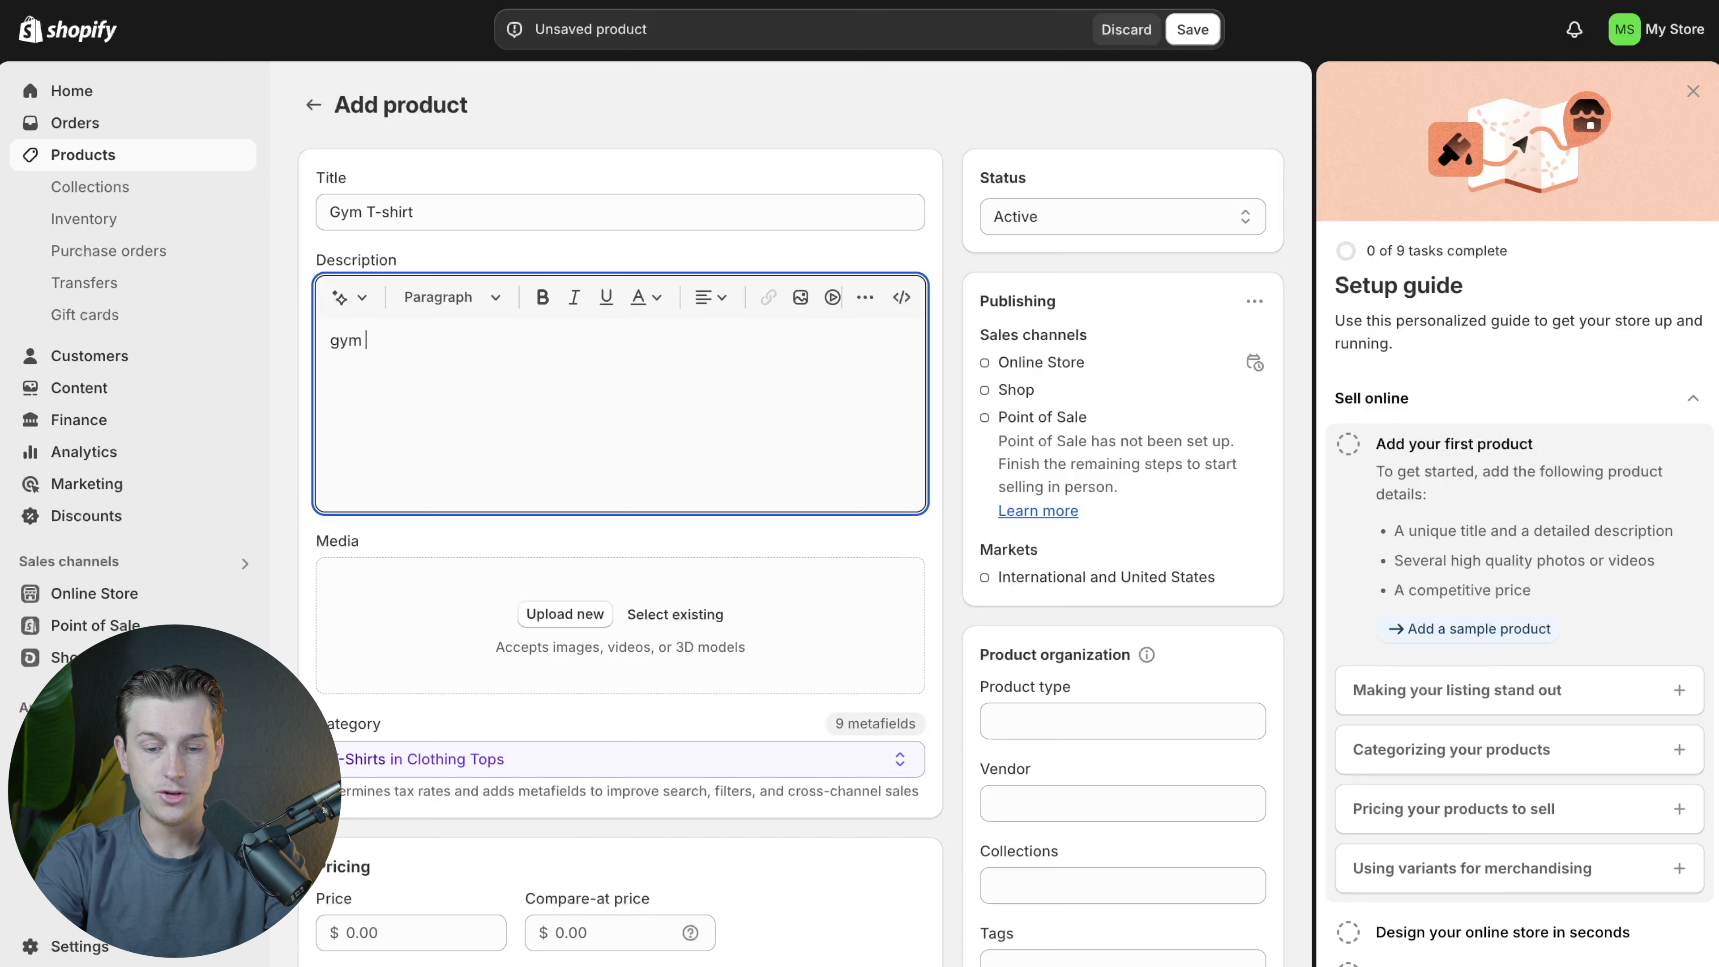
type("wear for busy business owners")
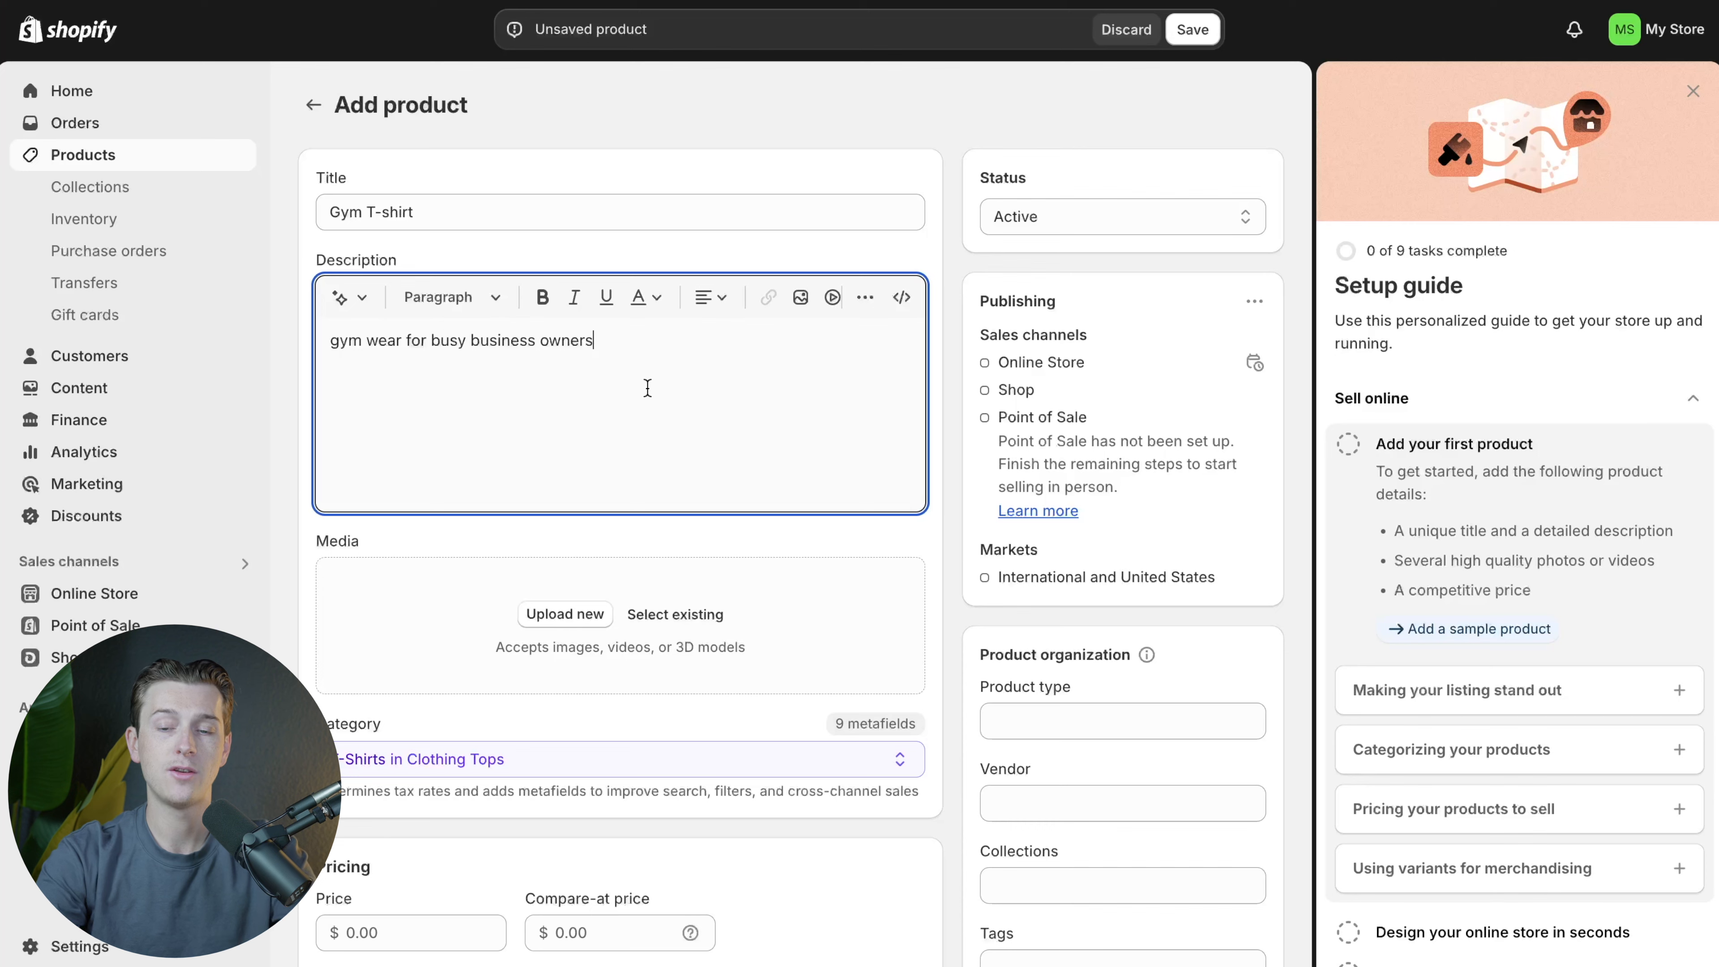
Step: Set the product's price to $27
scroll(629, 375, "down", 3)
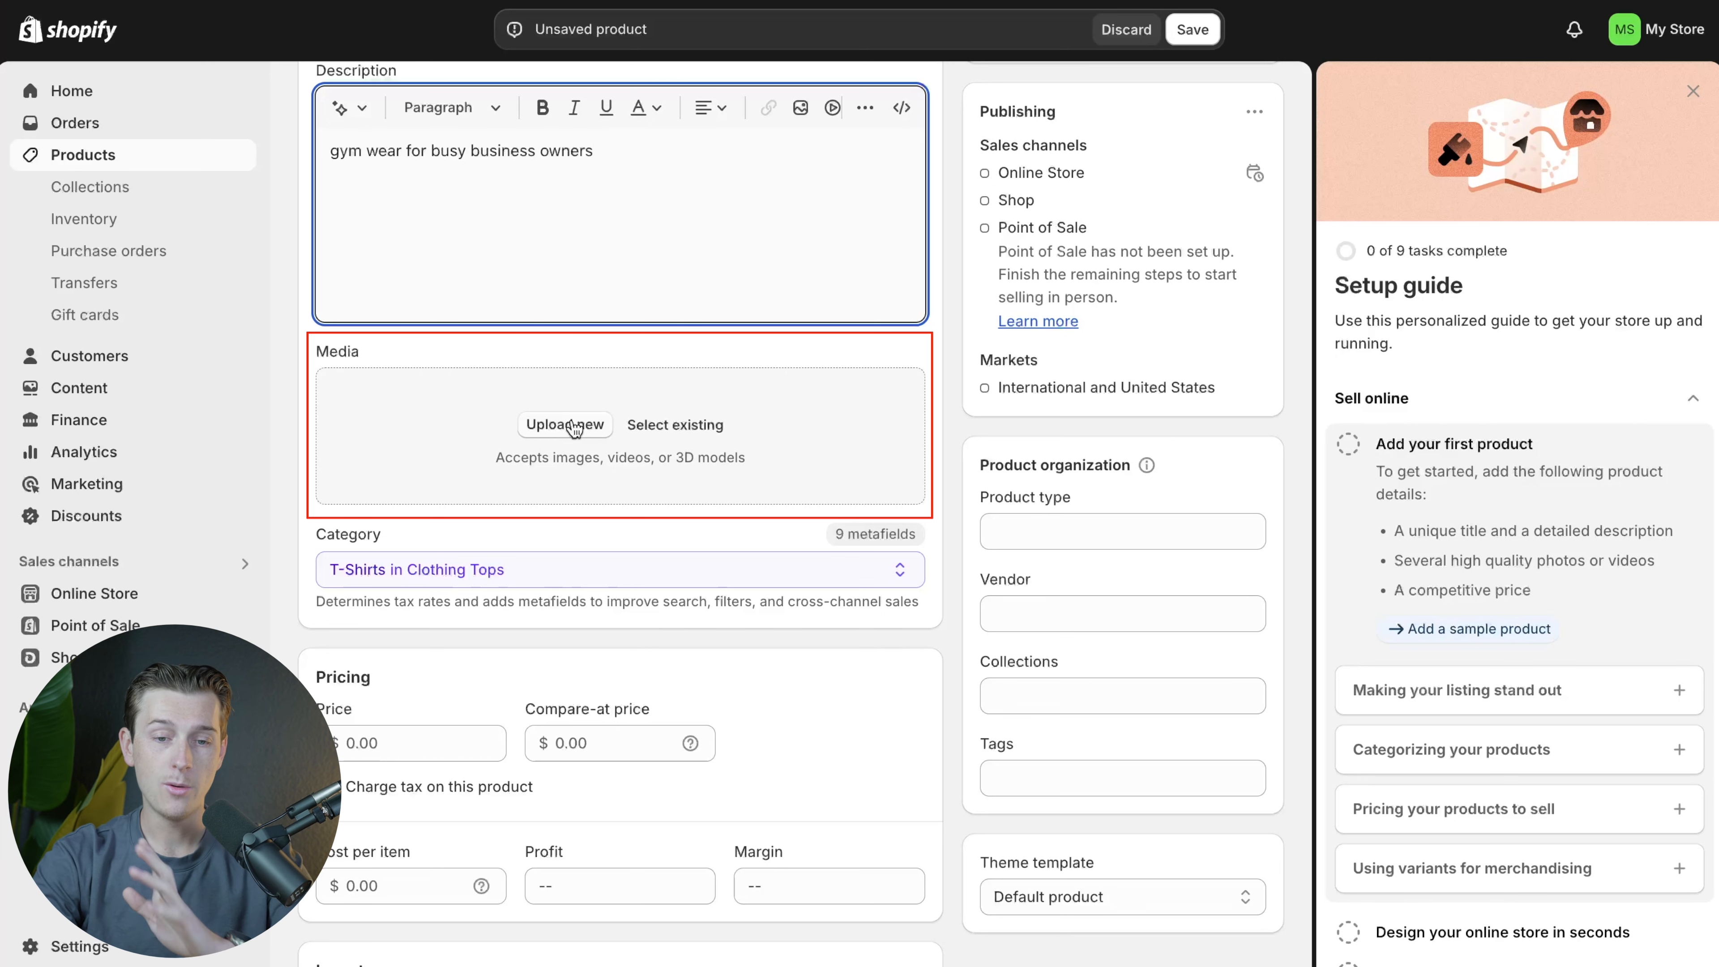
scroll(412, 502, "down", 4)
left_click(412, 502)
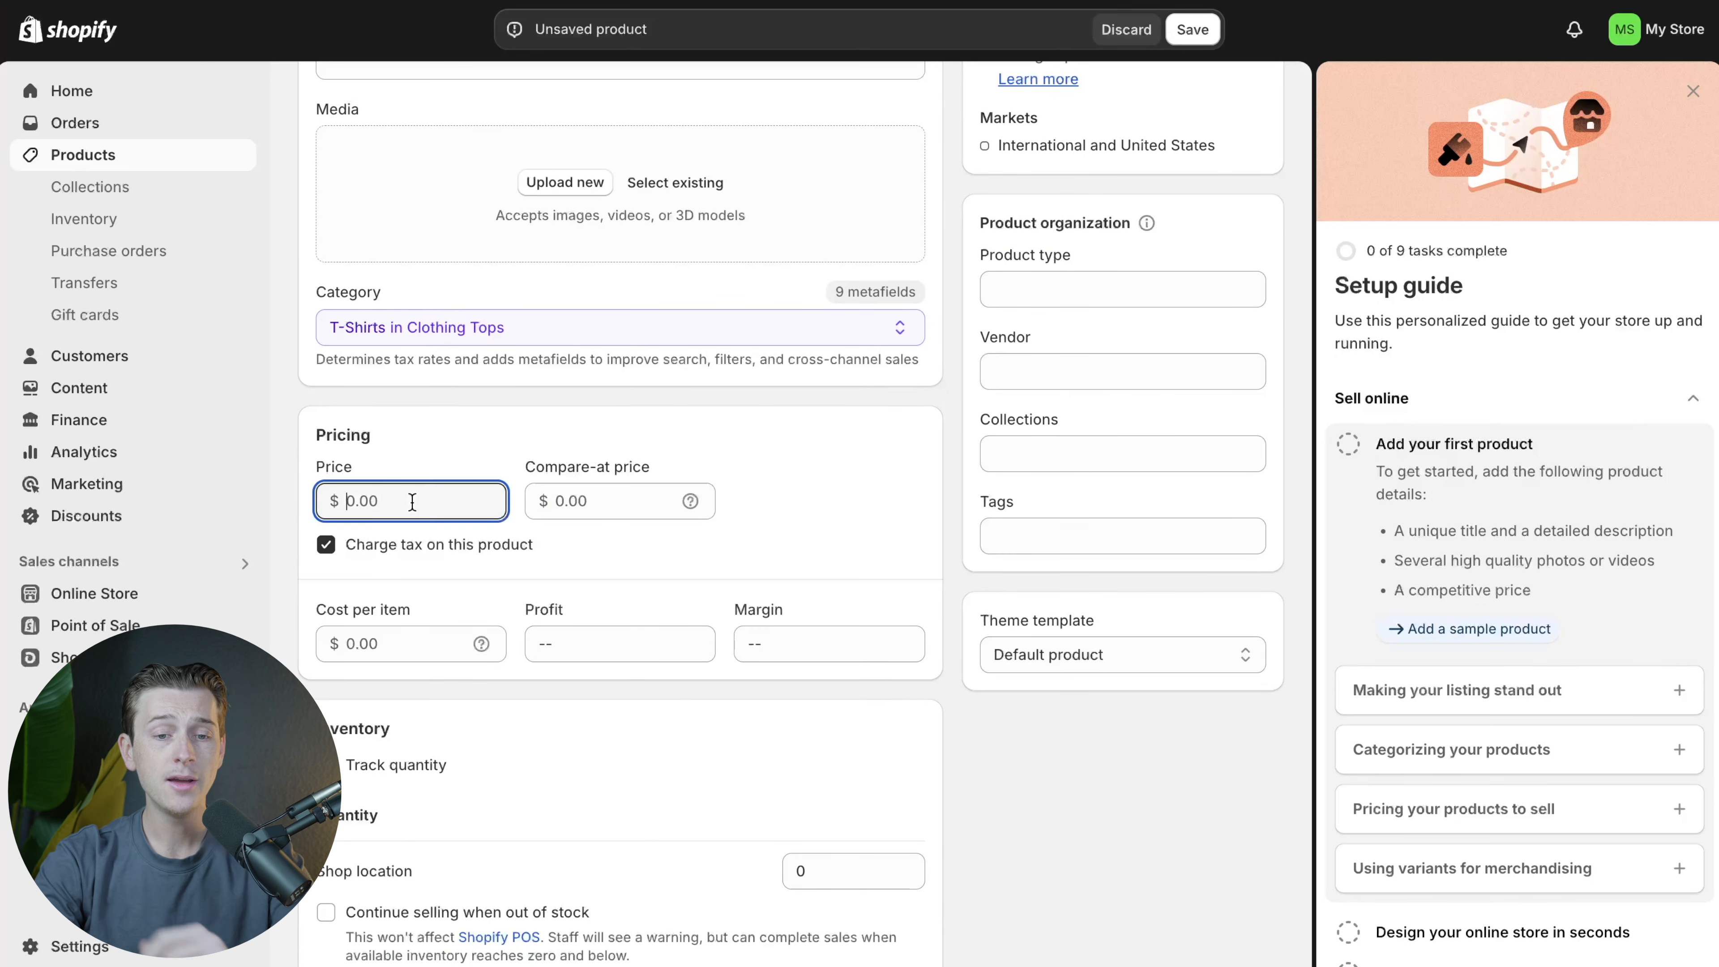
type("27")
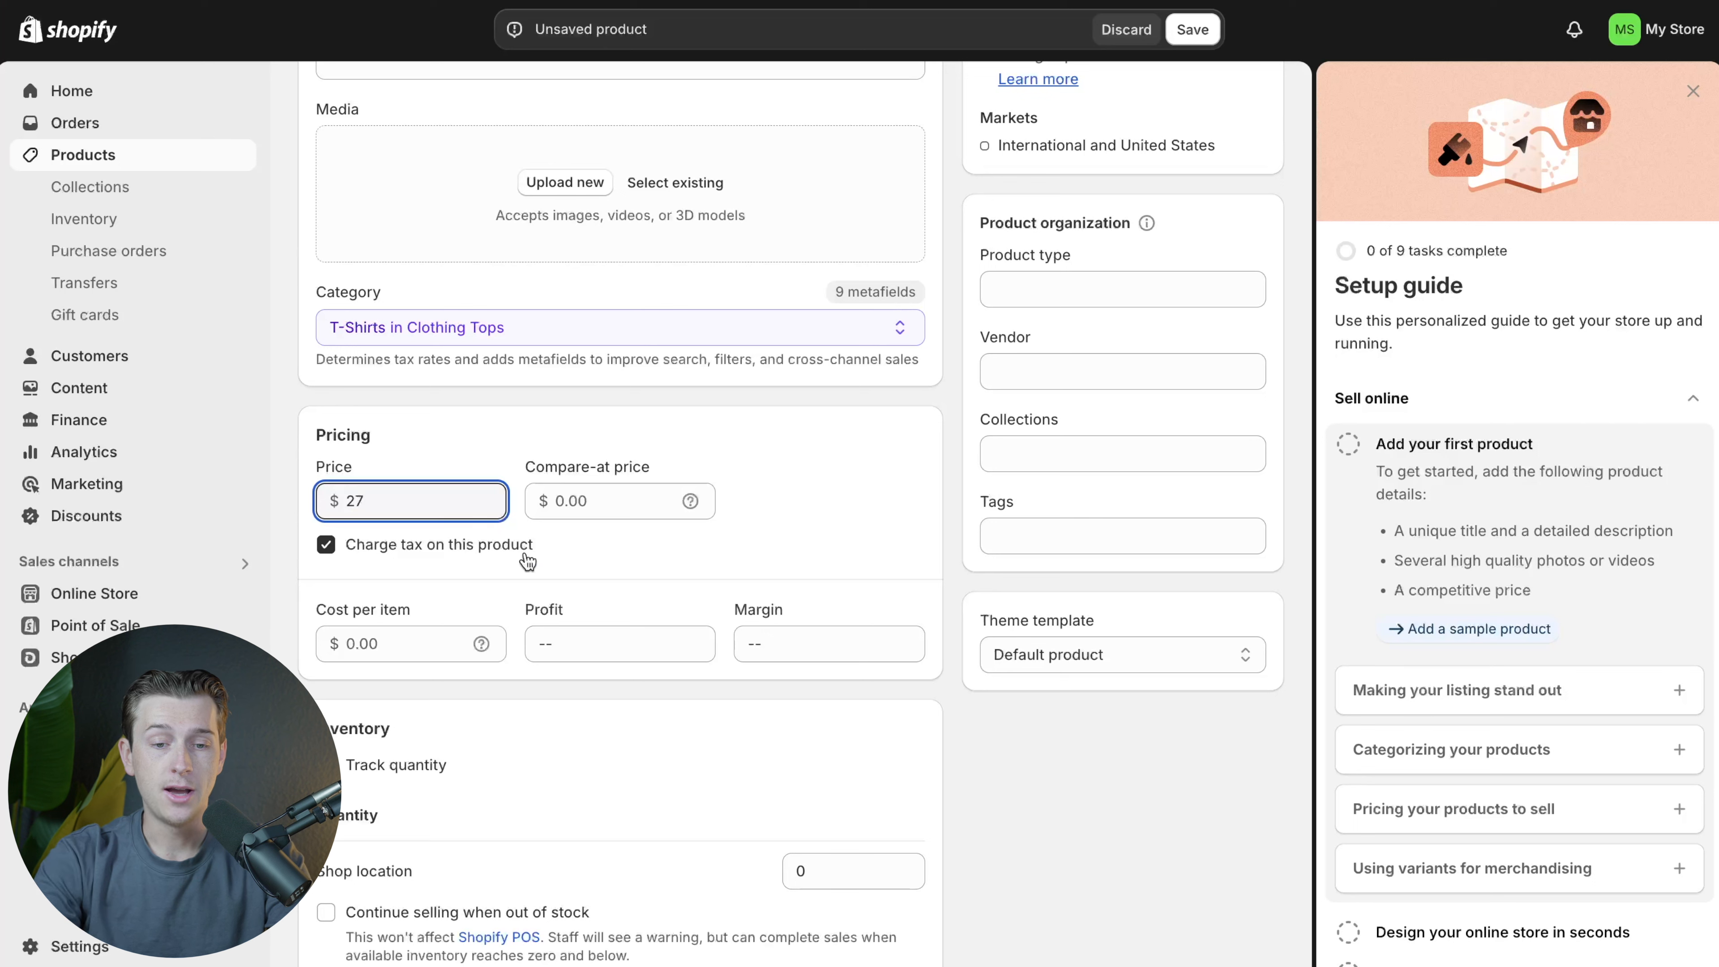
left_click(614, 506)
left_click(434, 639)
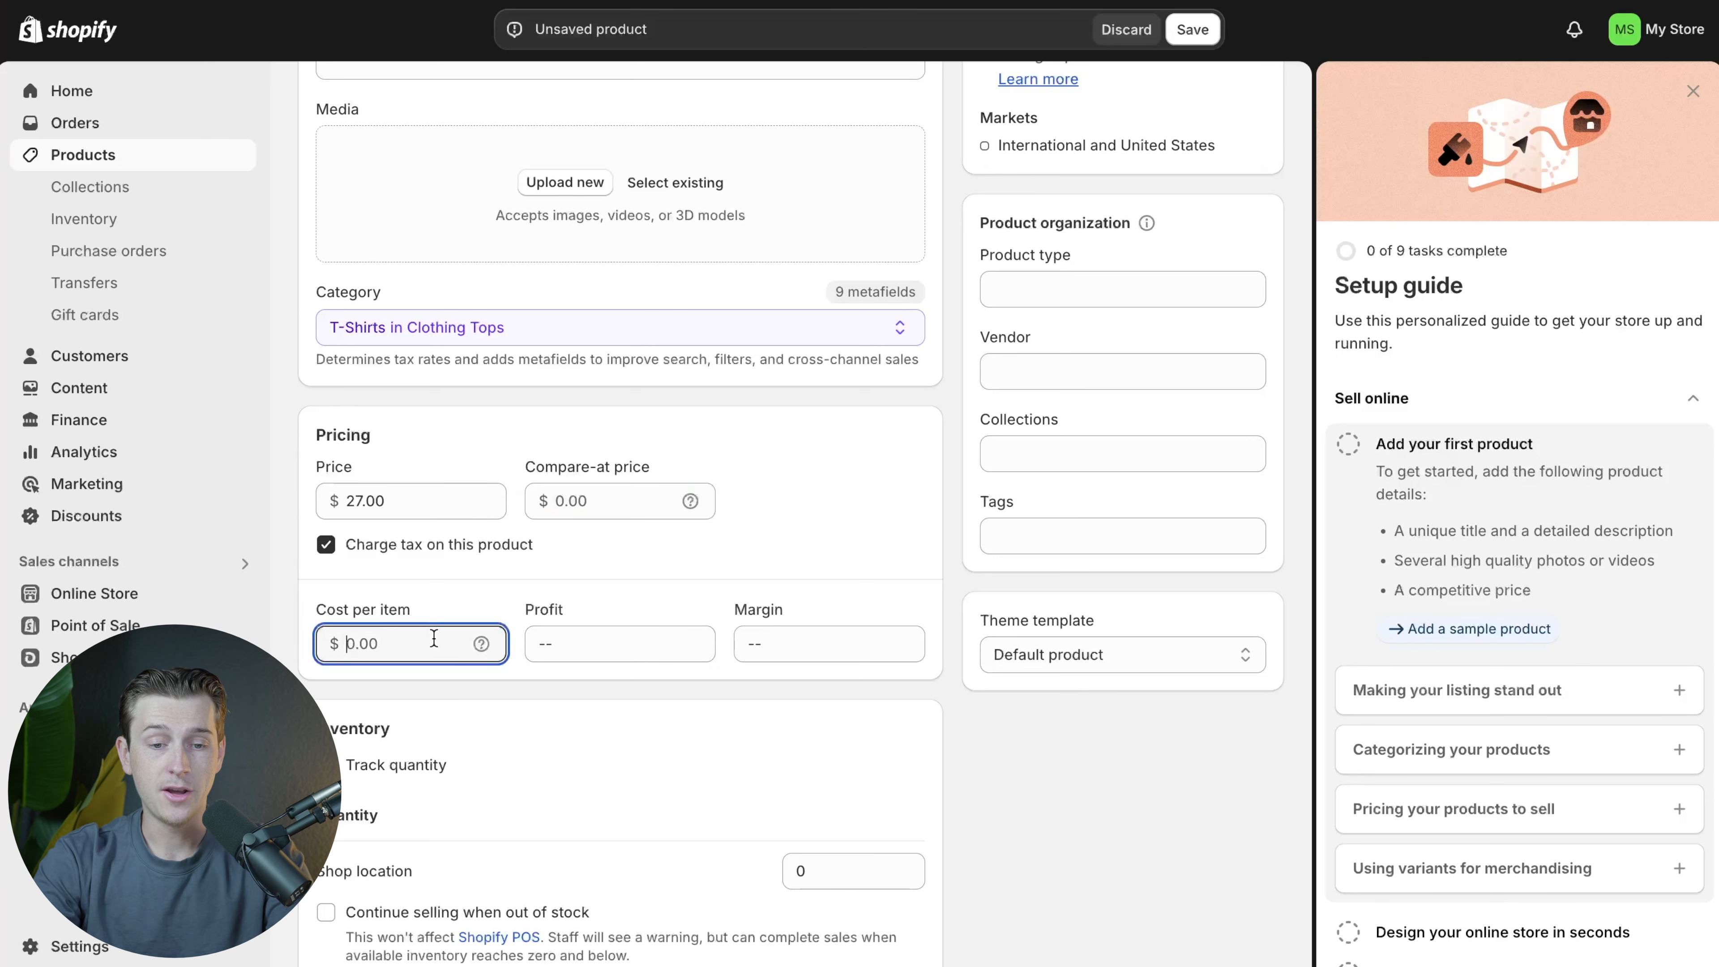
Step: Set the product's price to $37 and its cost per item to $8
left_click(390, 496)
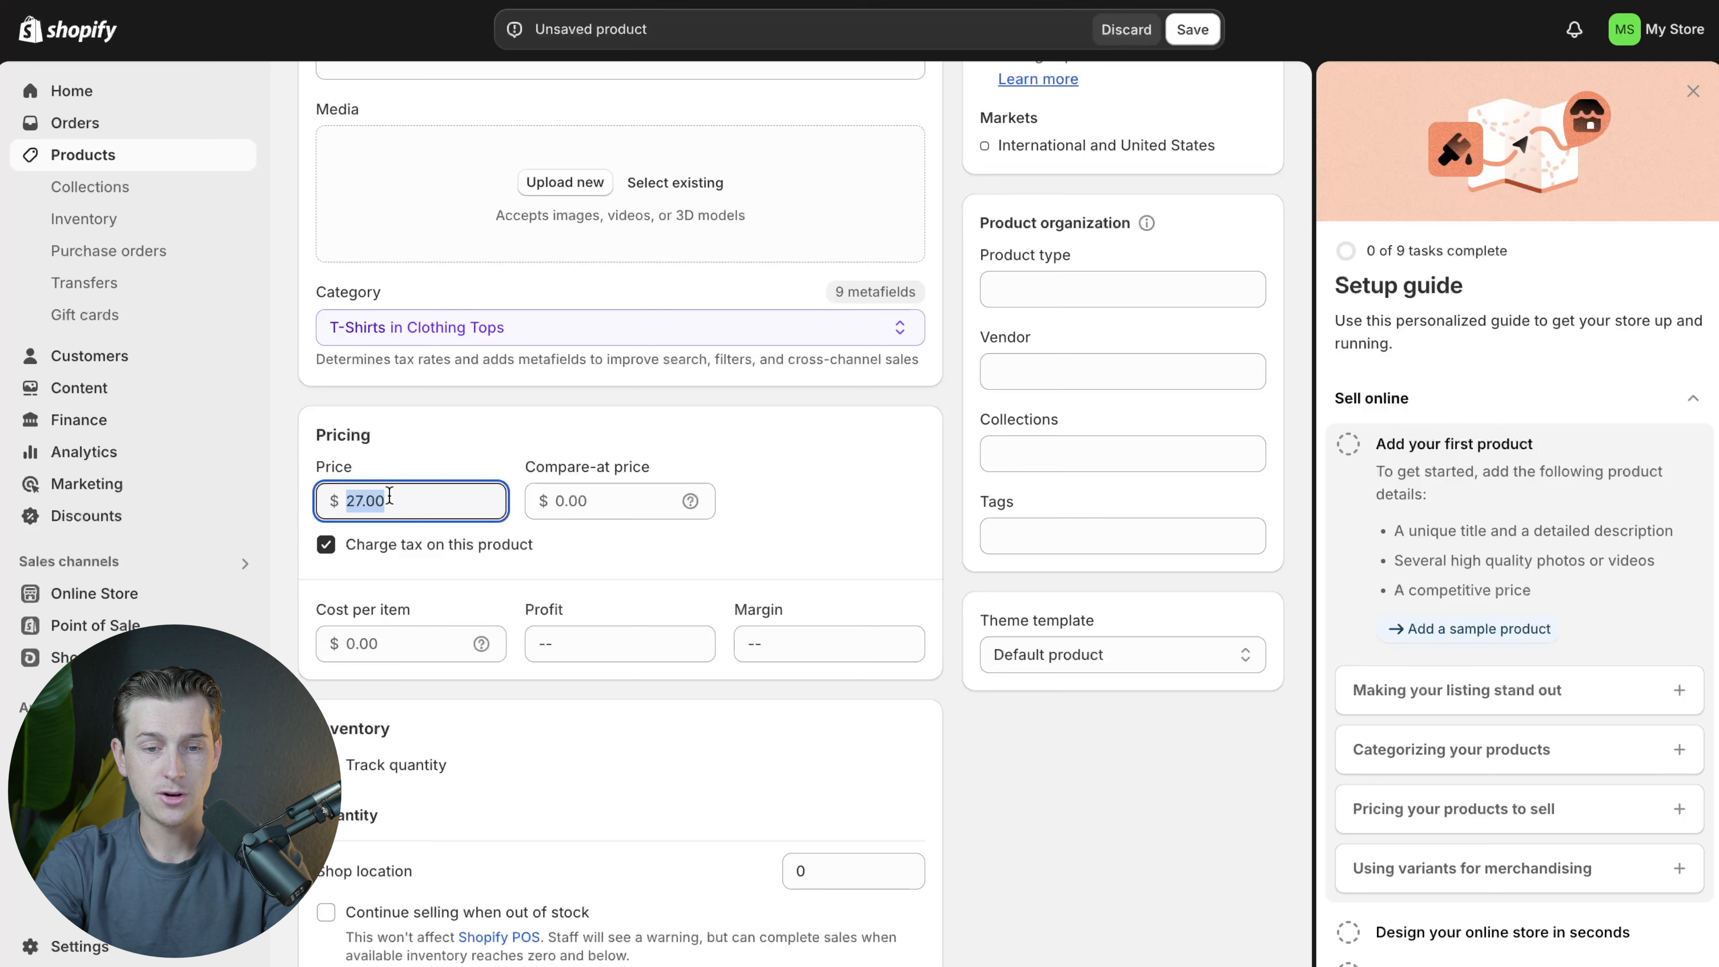
type("37")
left_click(434, 650)
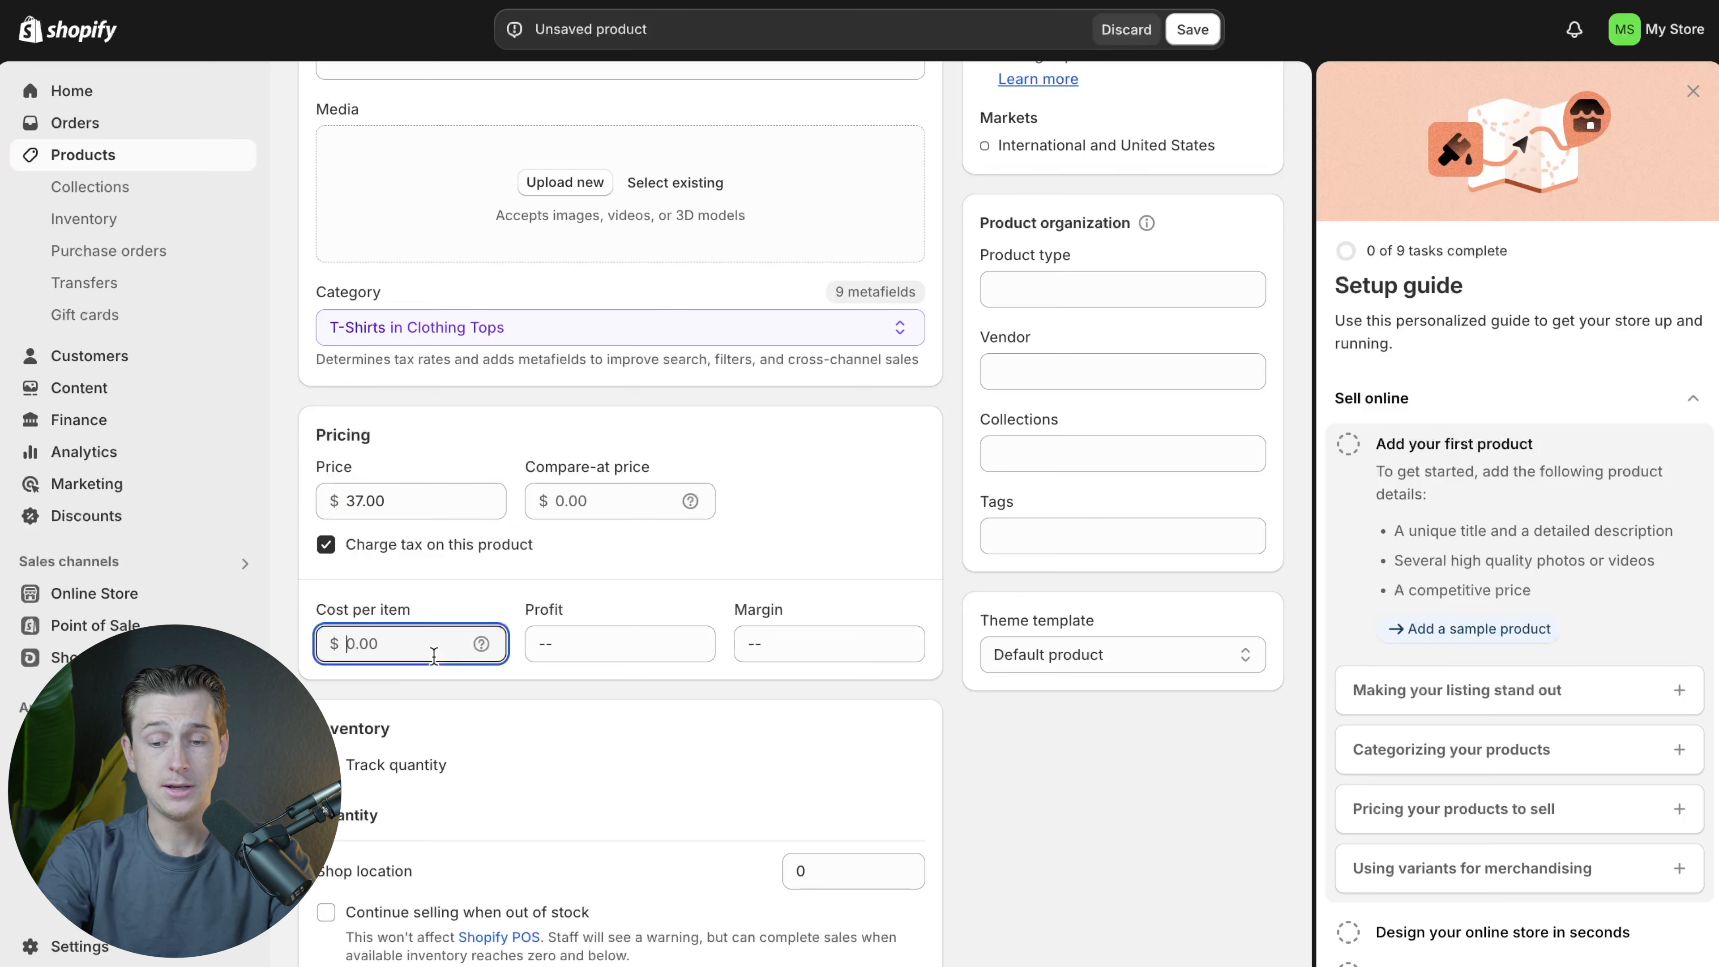
type("8")
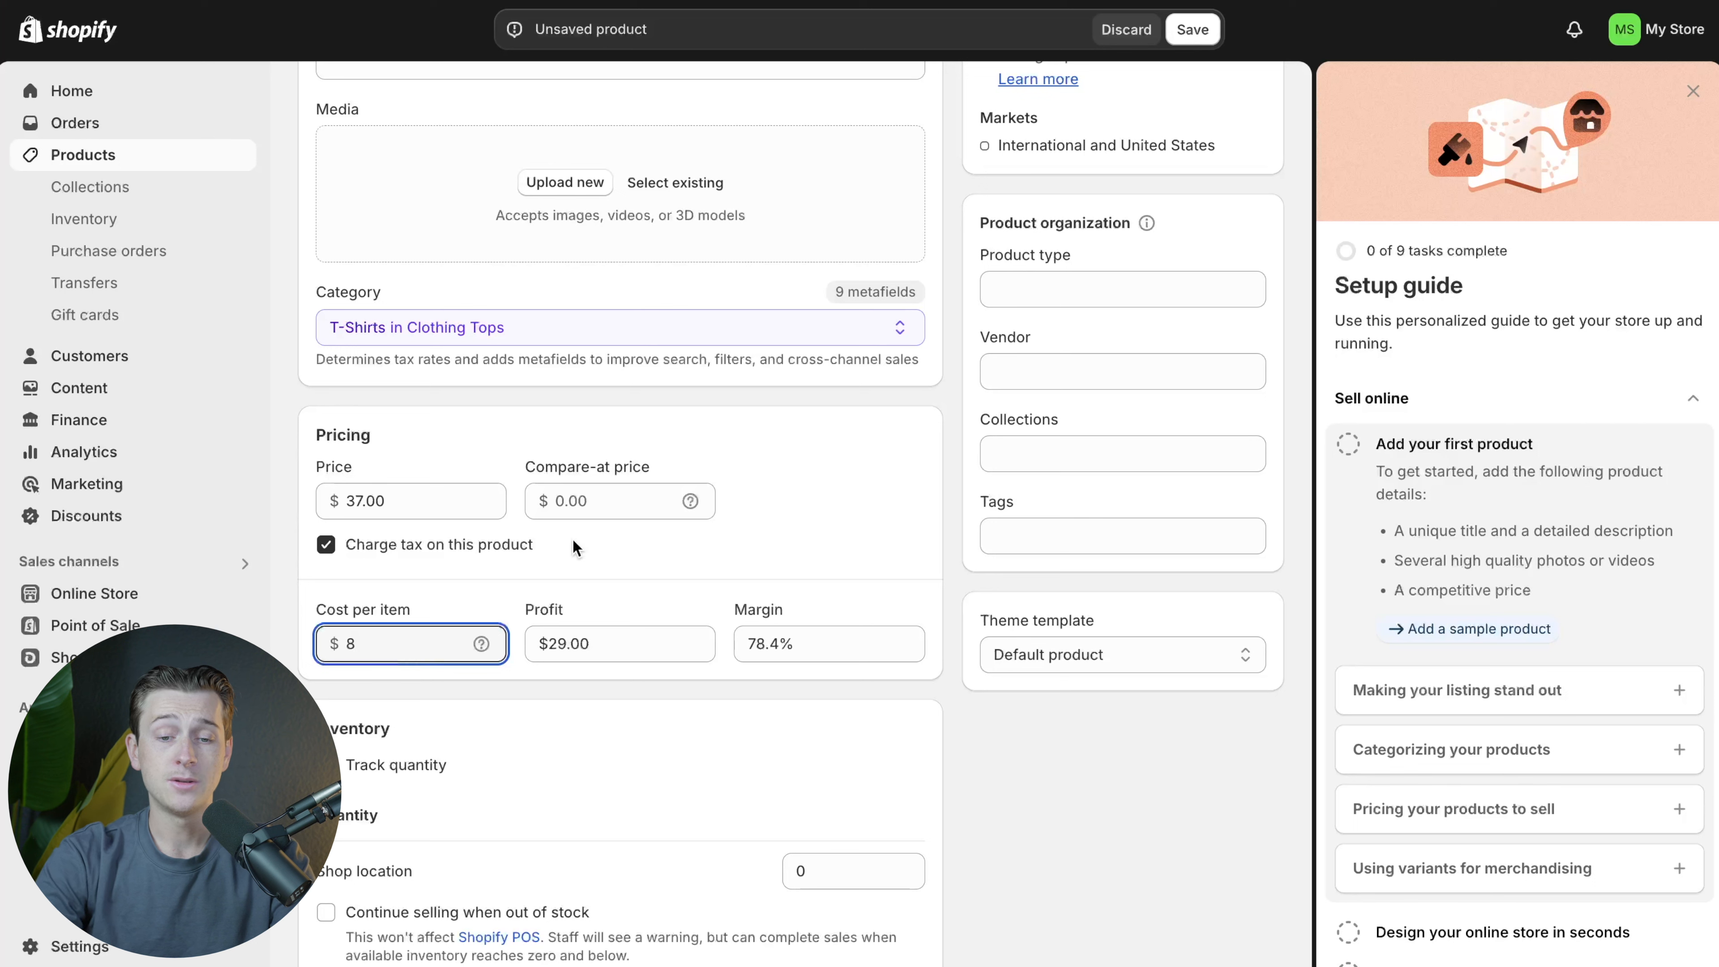
left_click(646, 561)
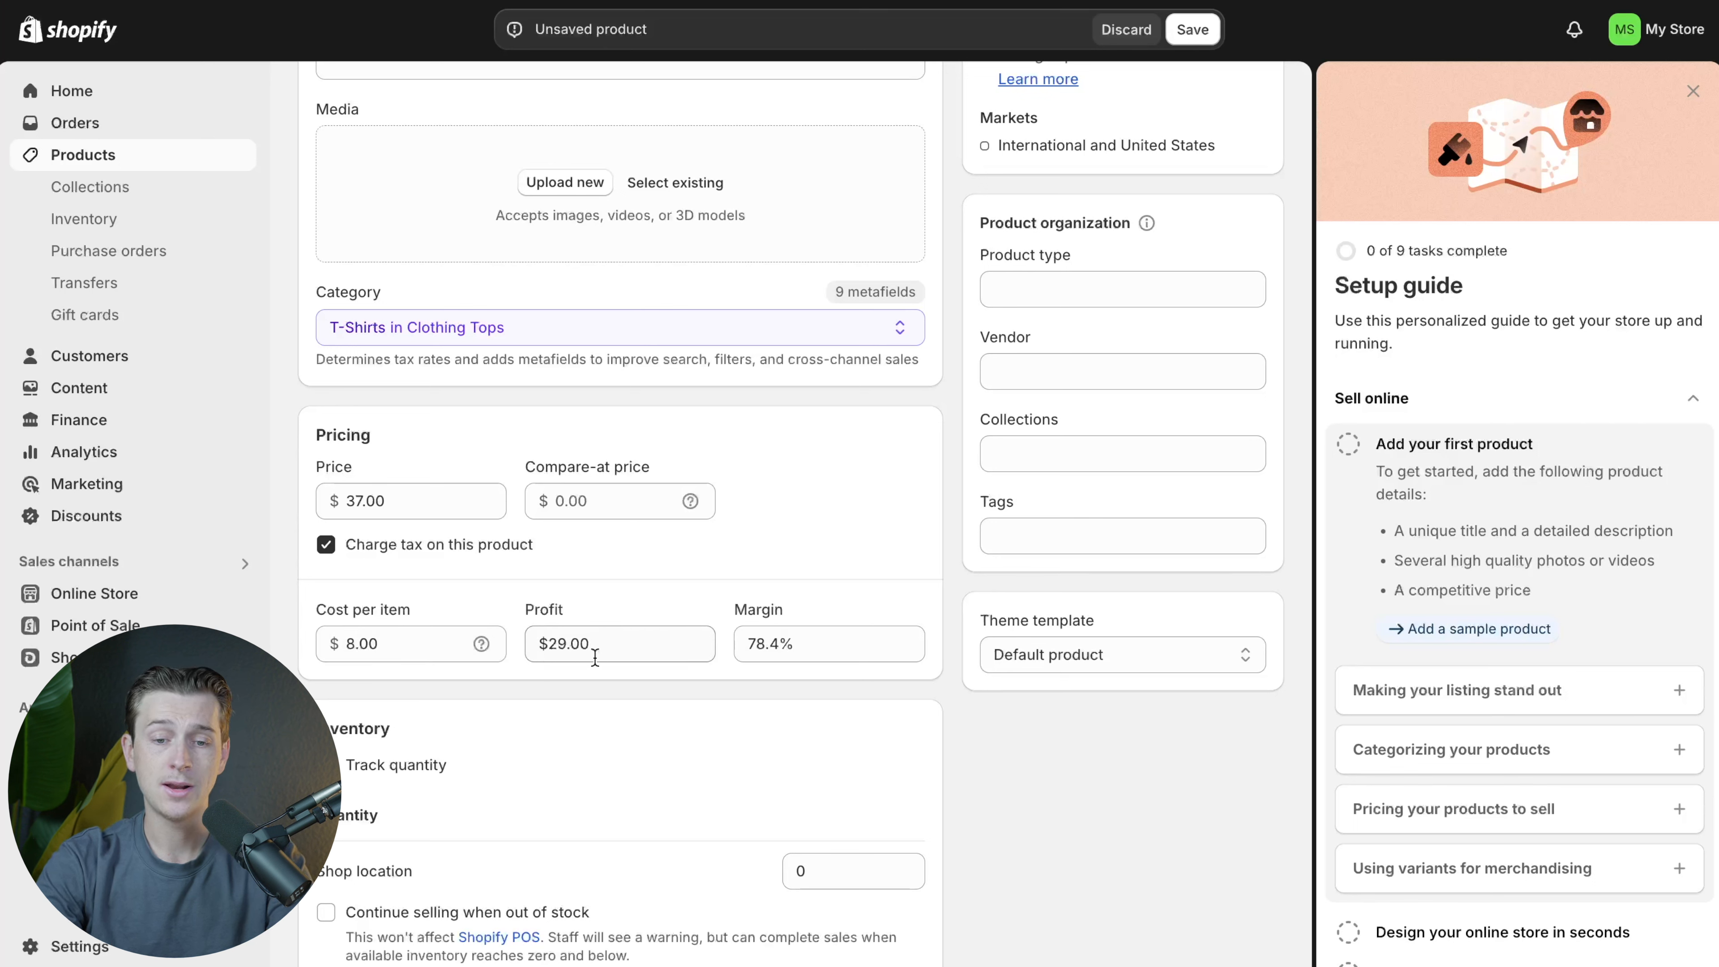
Step: Set the product's cost per item to $15
left_click(350, 642)
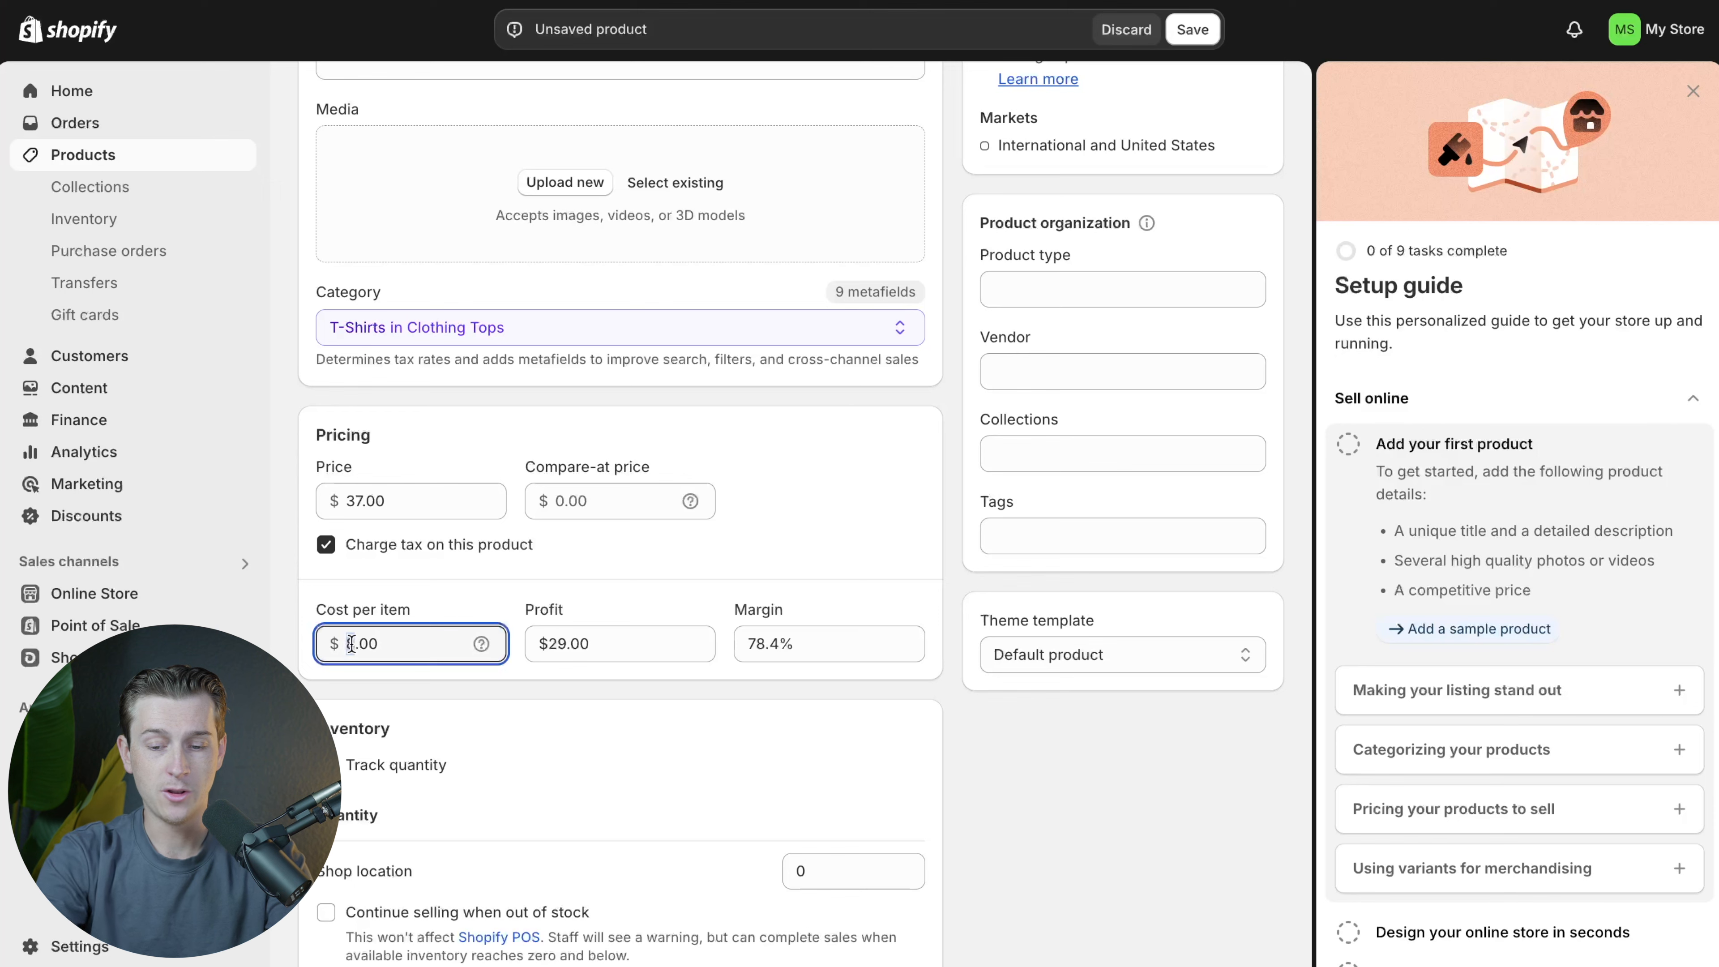
type("15")
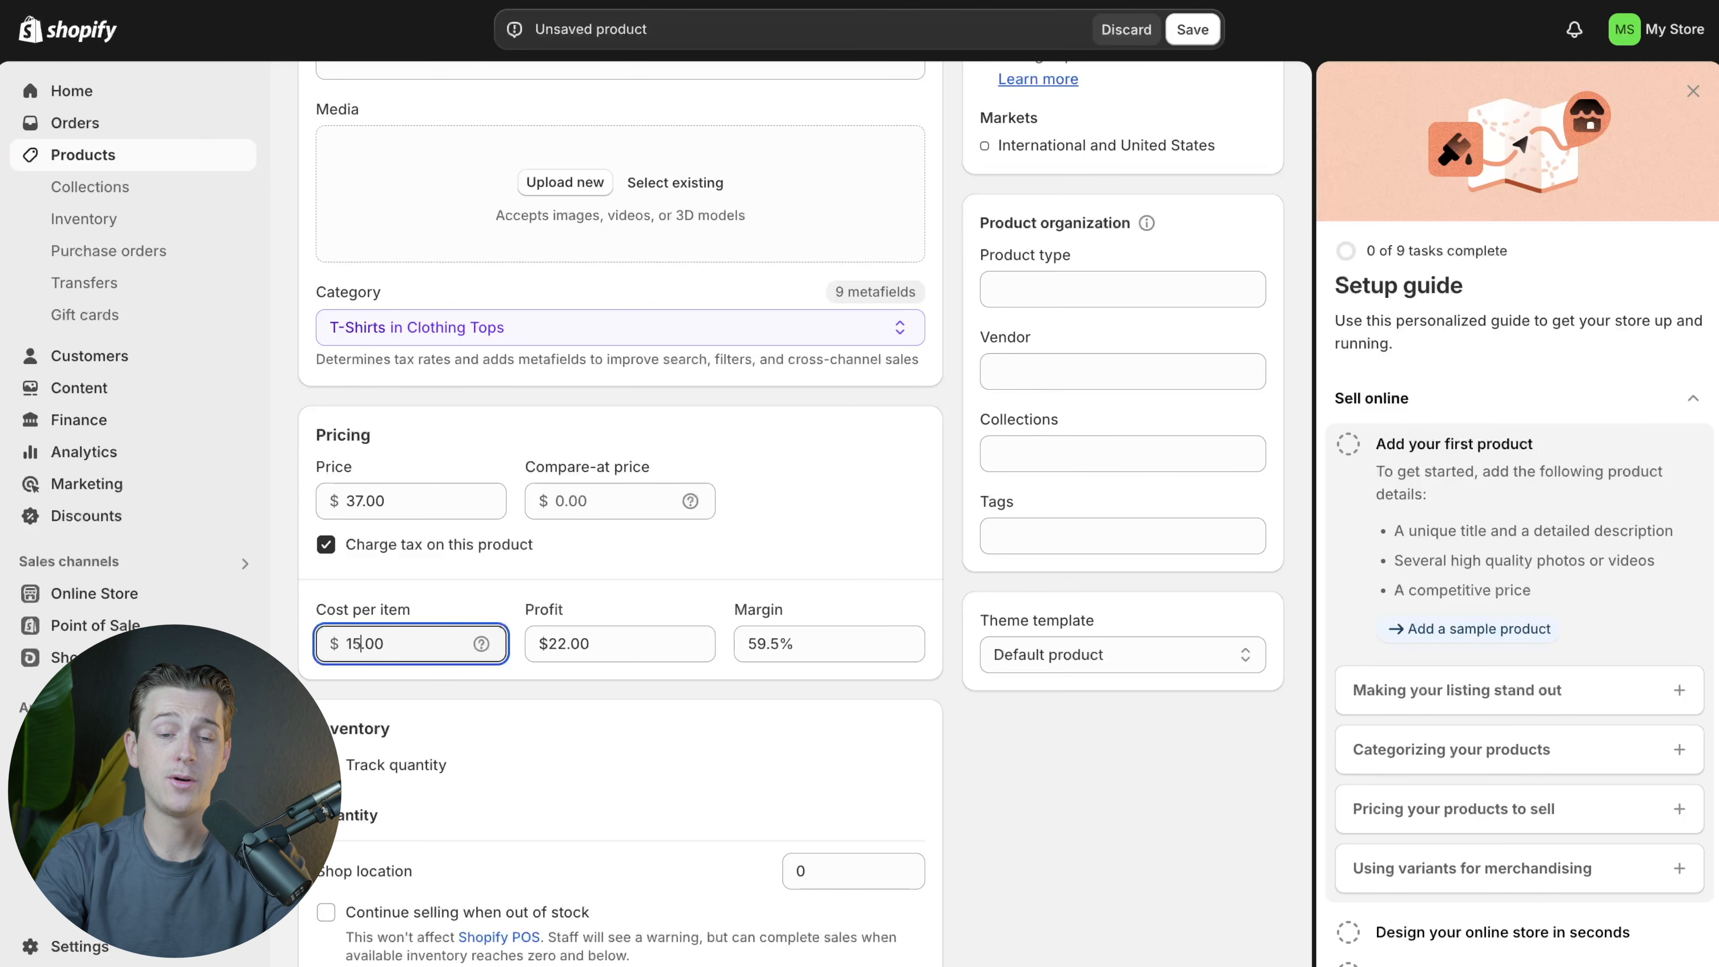
left_click(643, 769)
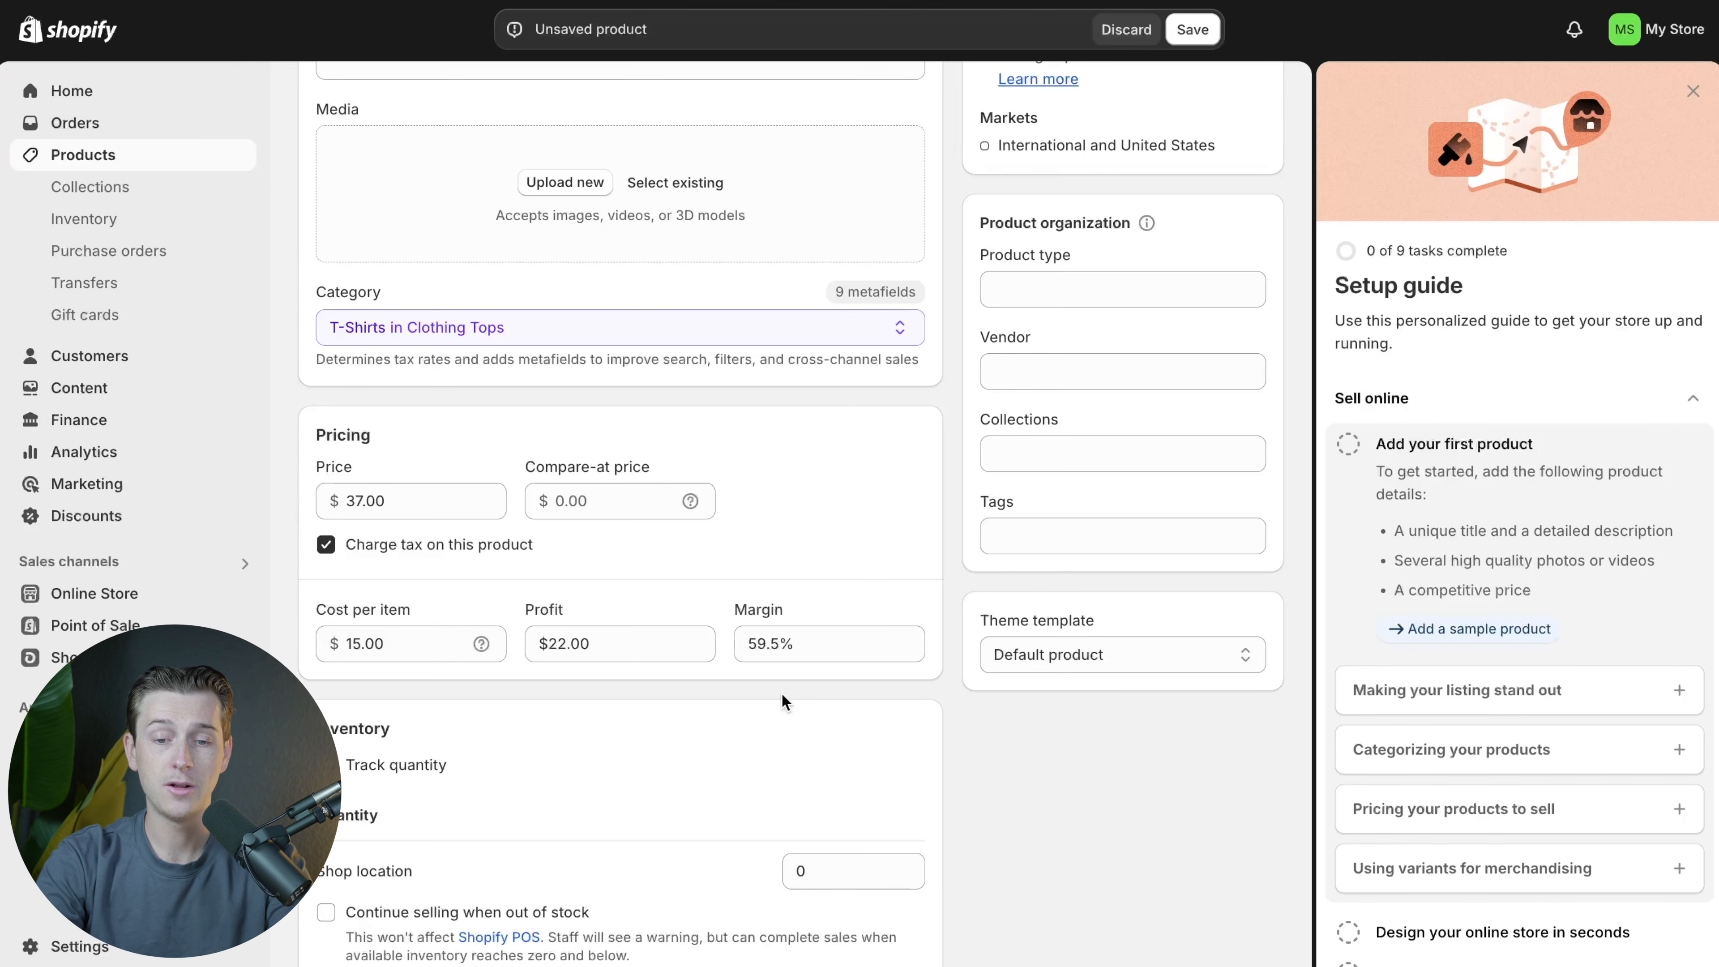
Step: Turn off the physical product option in the product's shipping details
scroll(759, 696, "down", 2)
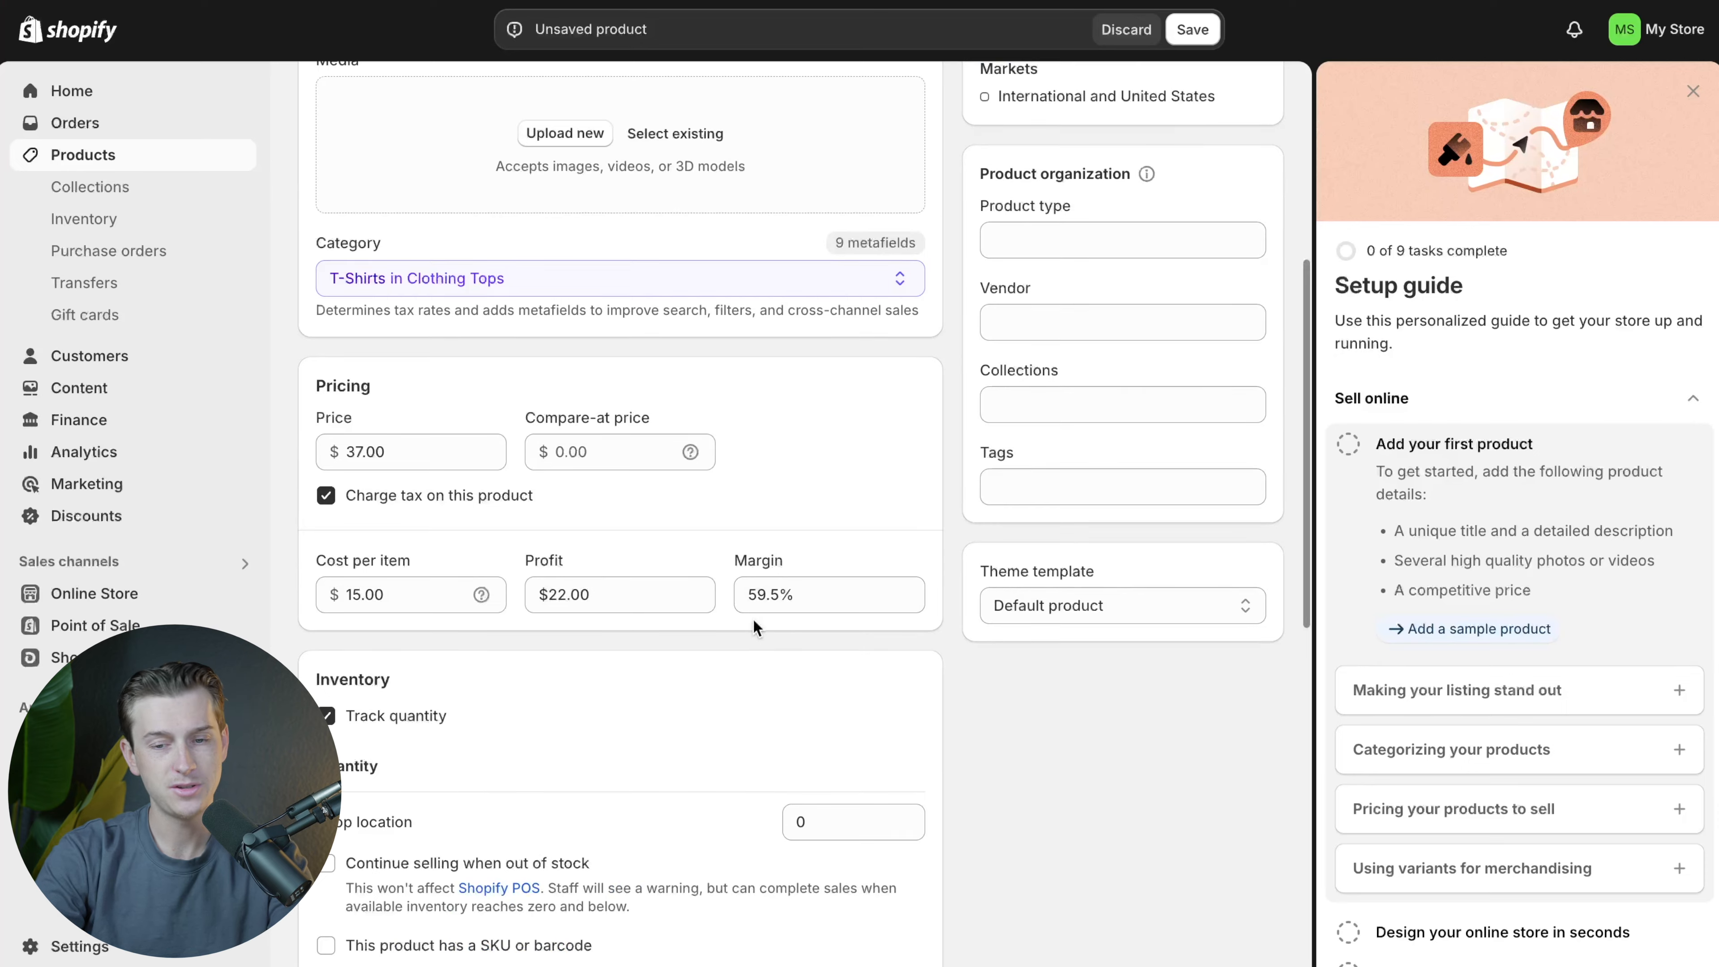
scroll(756, 627, "up", 3)
scroll(756, 626, "down", 4)
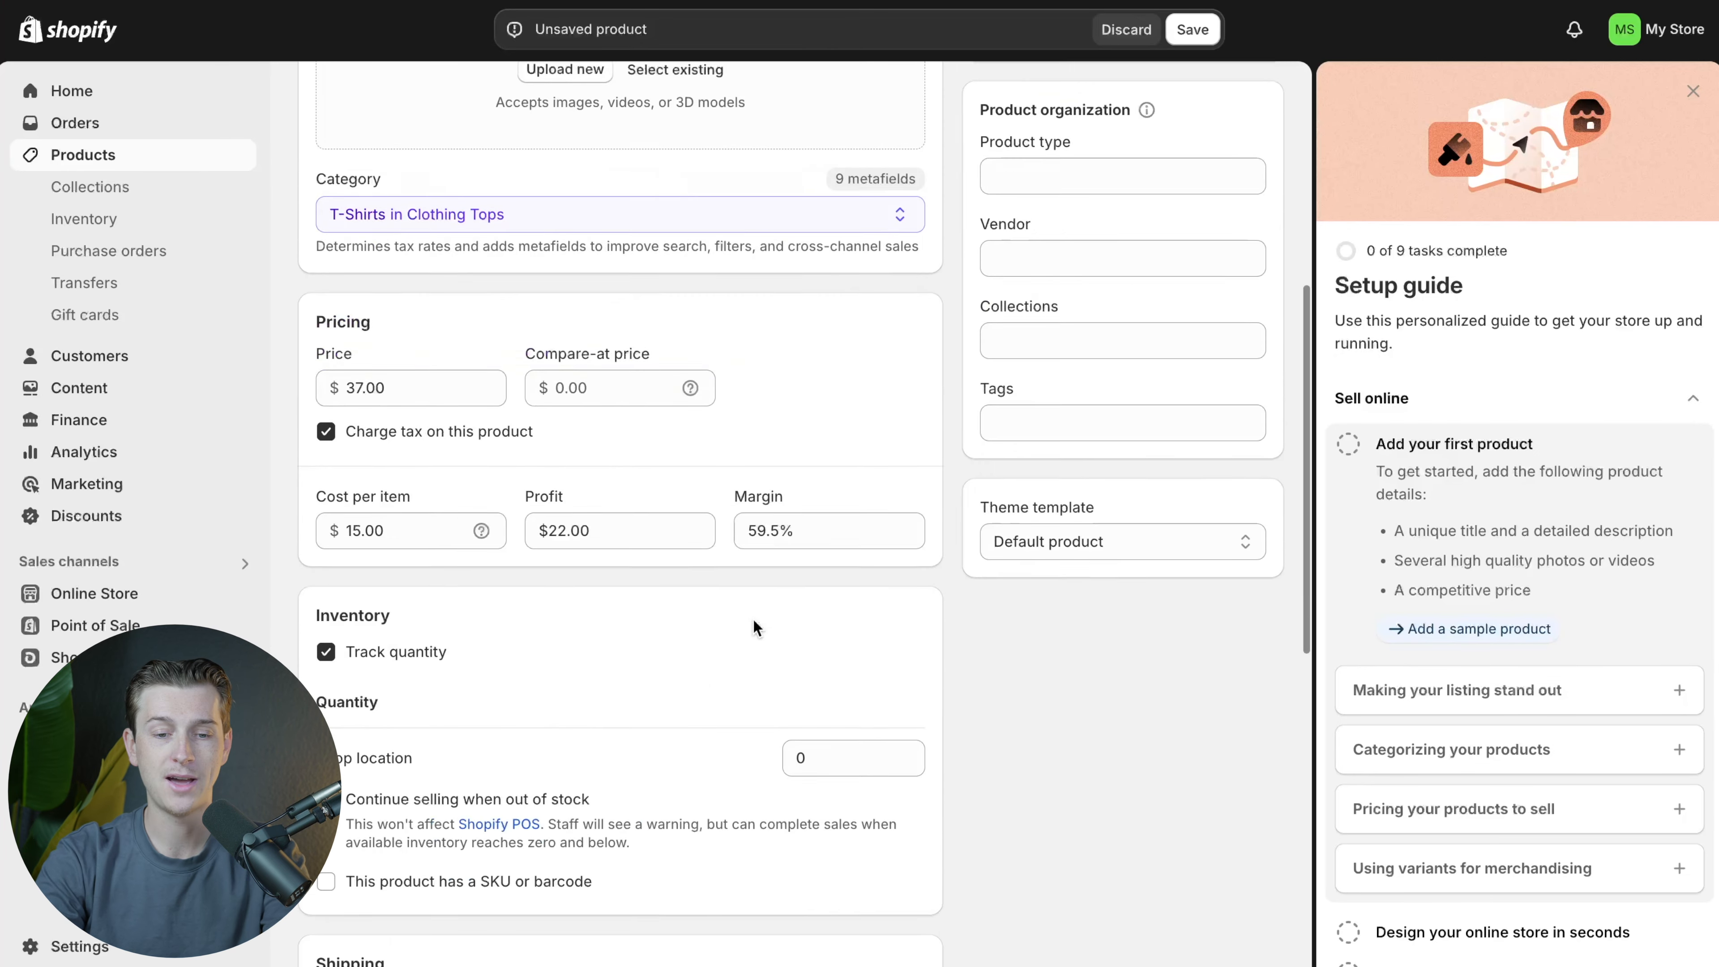
scroll(756, 626, "down", 4)
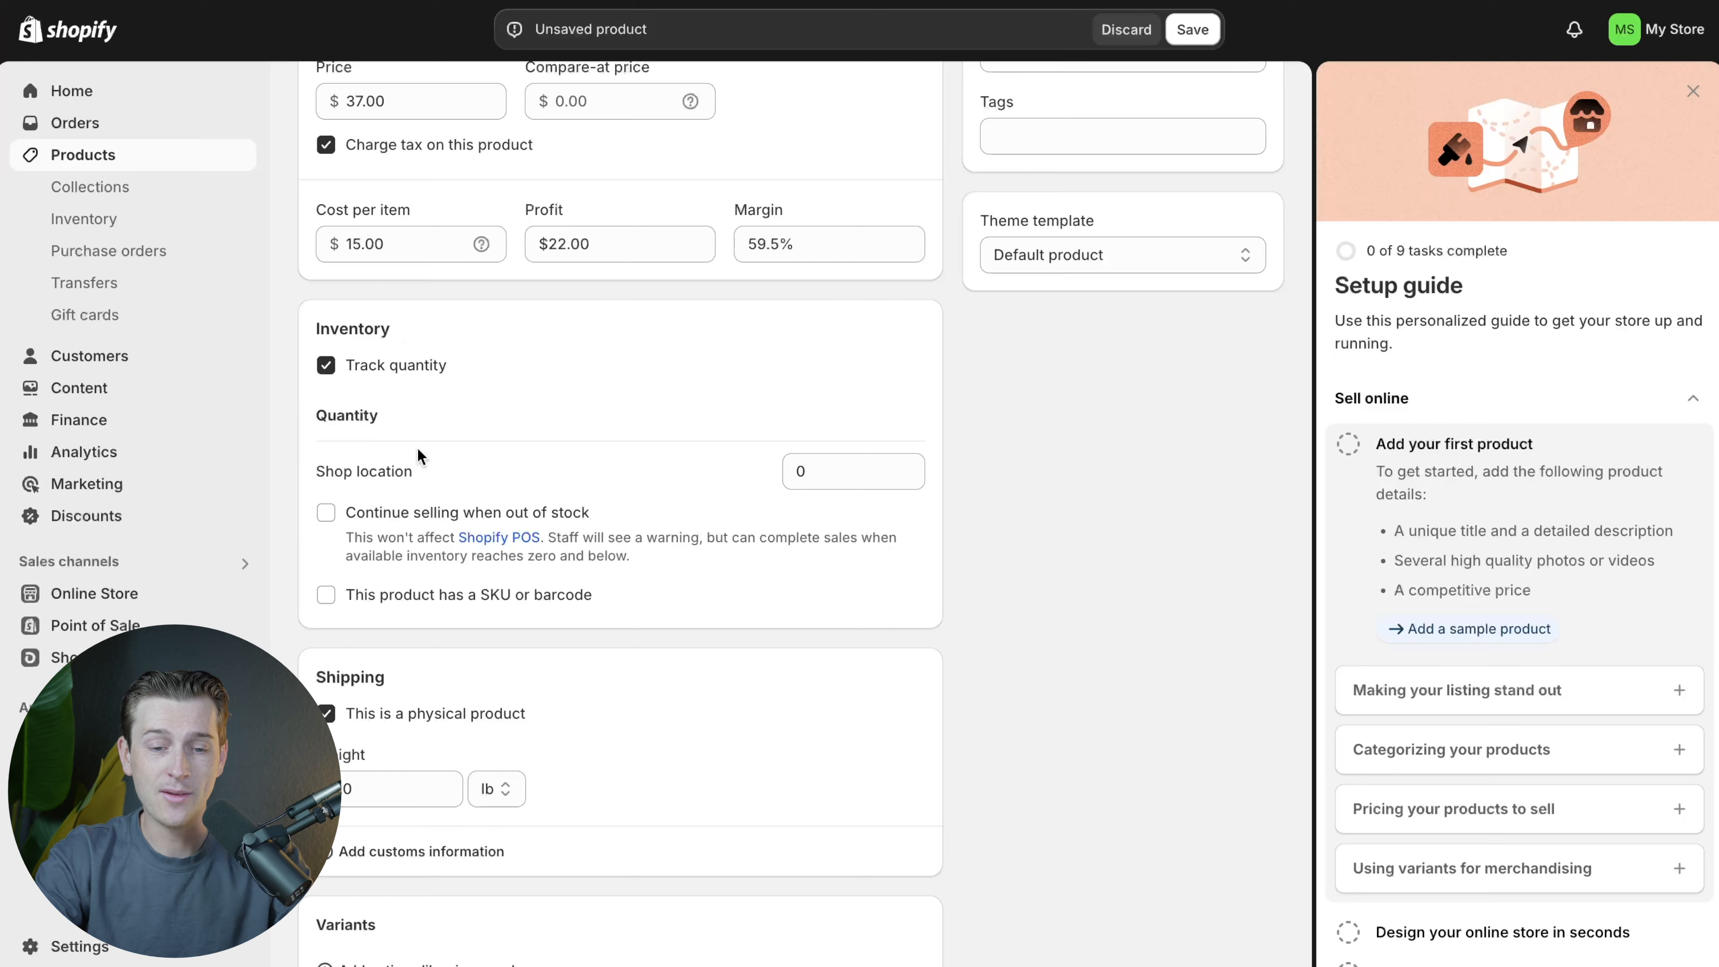
scroll(470, 477, "down", 5)
left_click(396, 452)
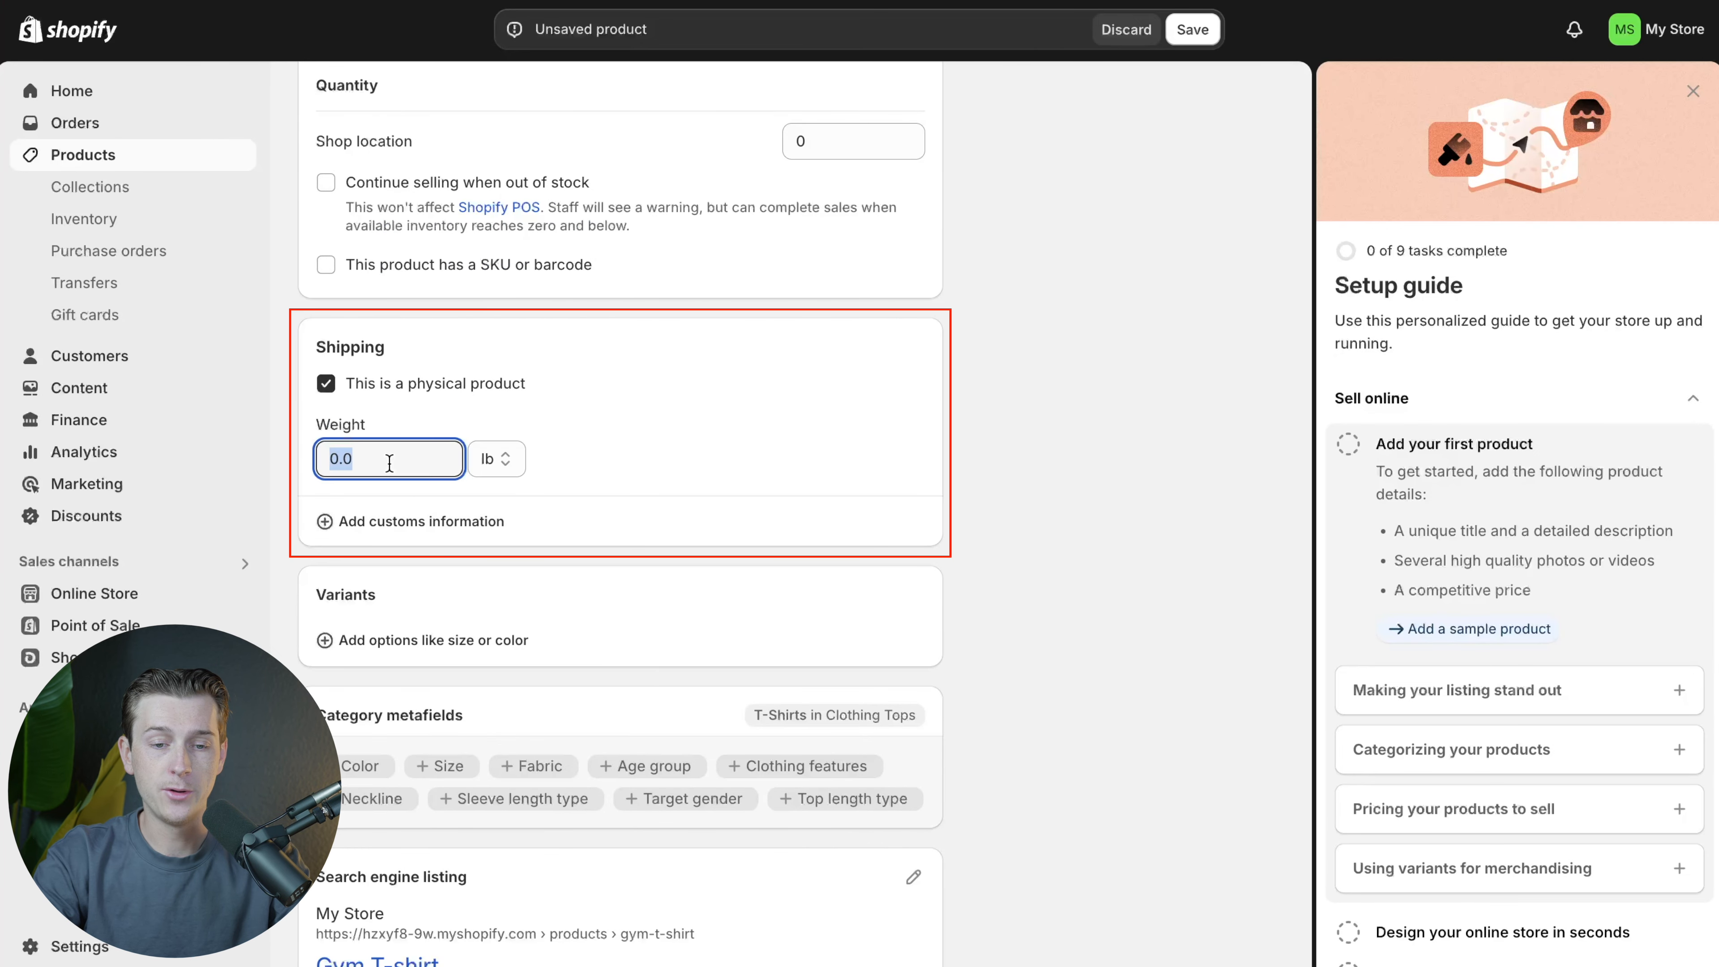
left_click(443, 398)
Step: Review the completed product form and save the Gym T-shirt product
scroll(557, 430, "down", 2)
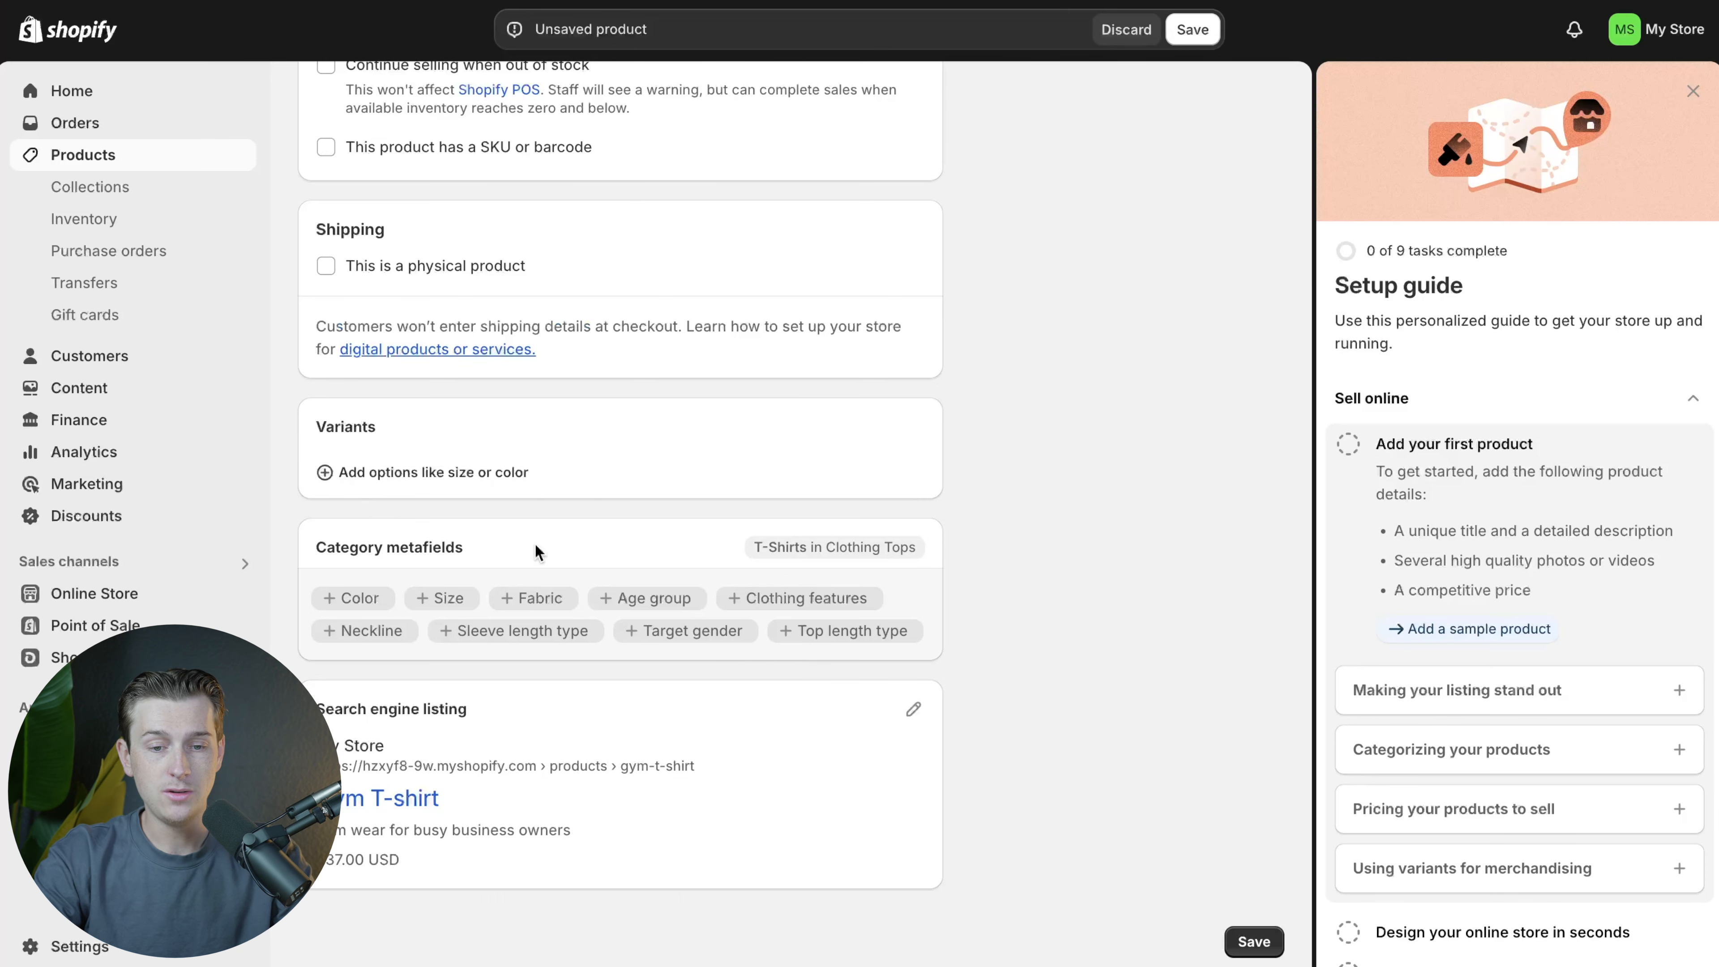
scroll(535, 543, "up", 15)
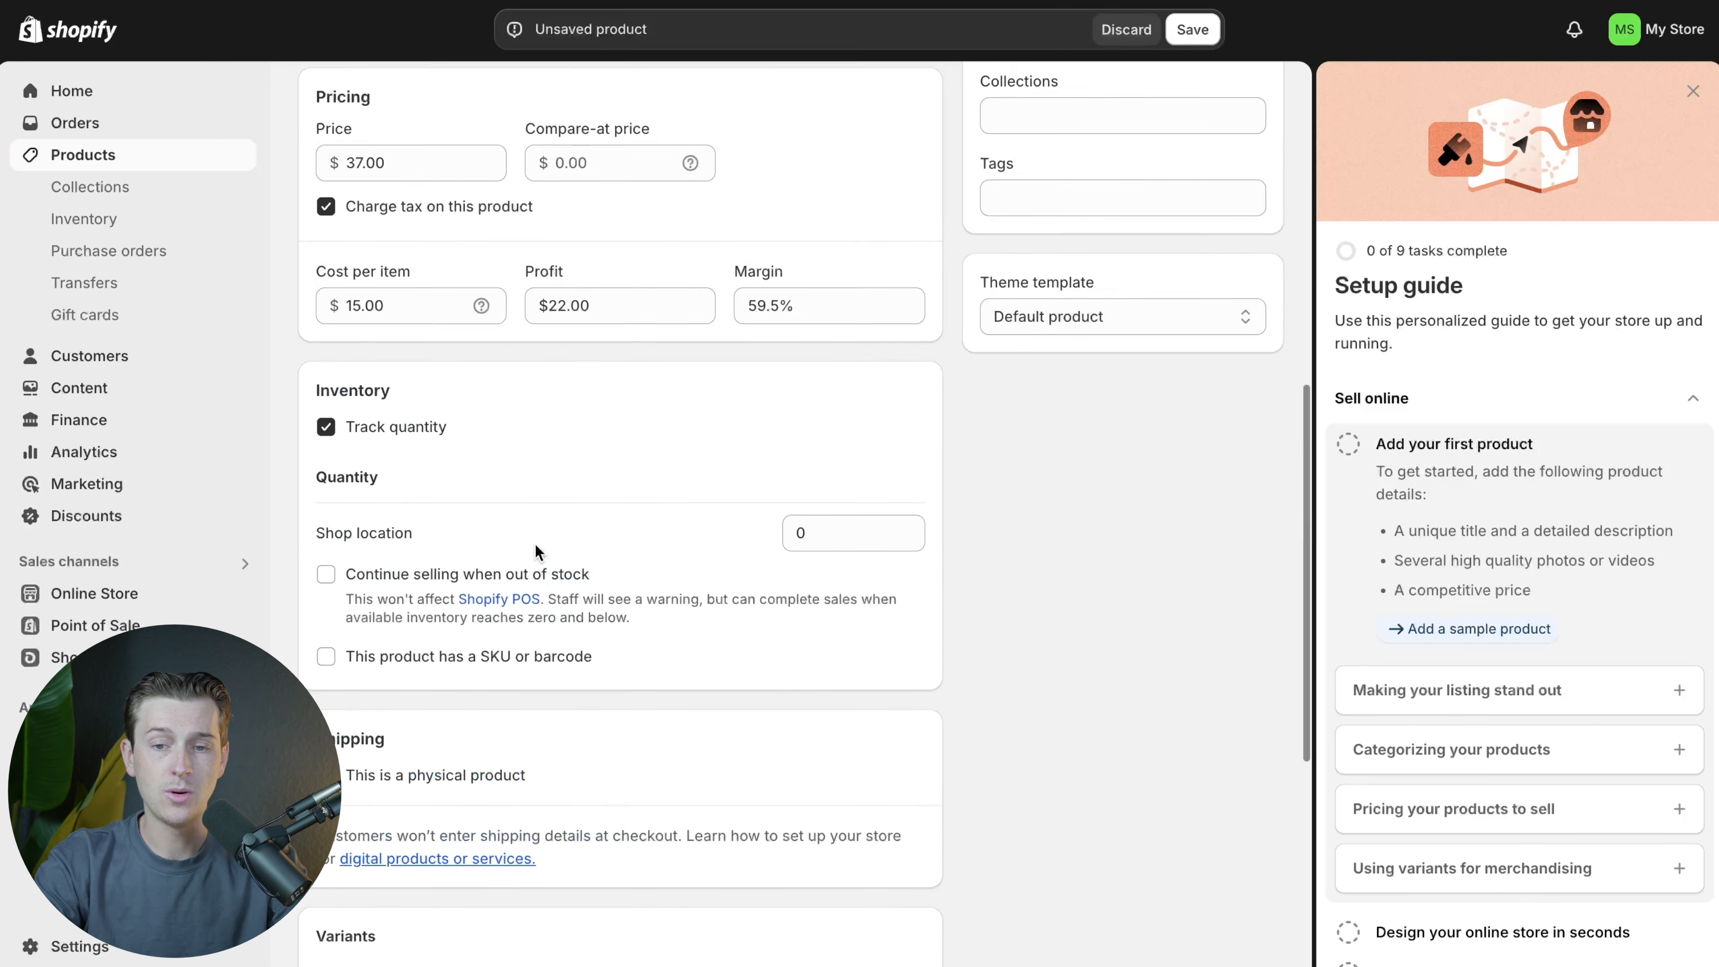
scroll(697, 552, "down", 1)
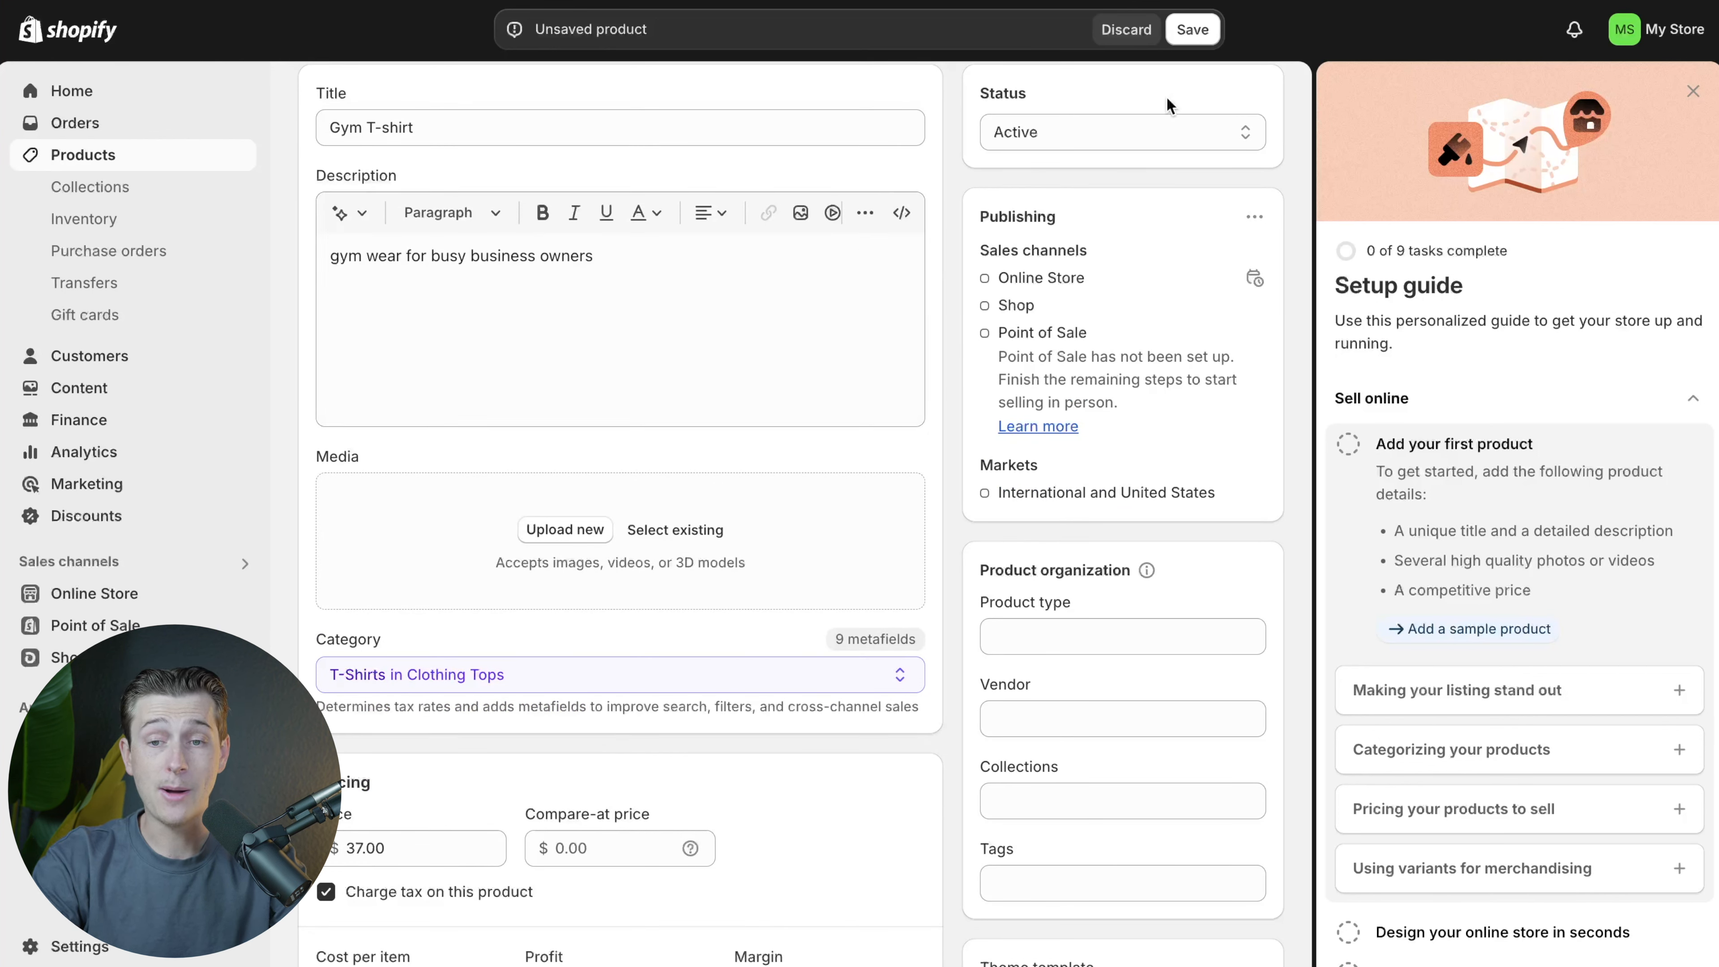
left_click(1192, 30)
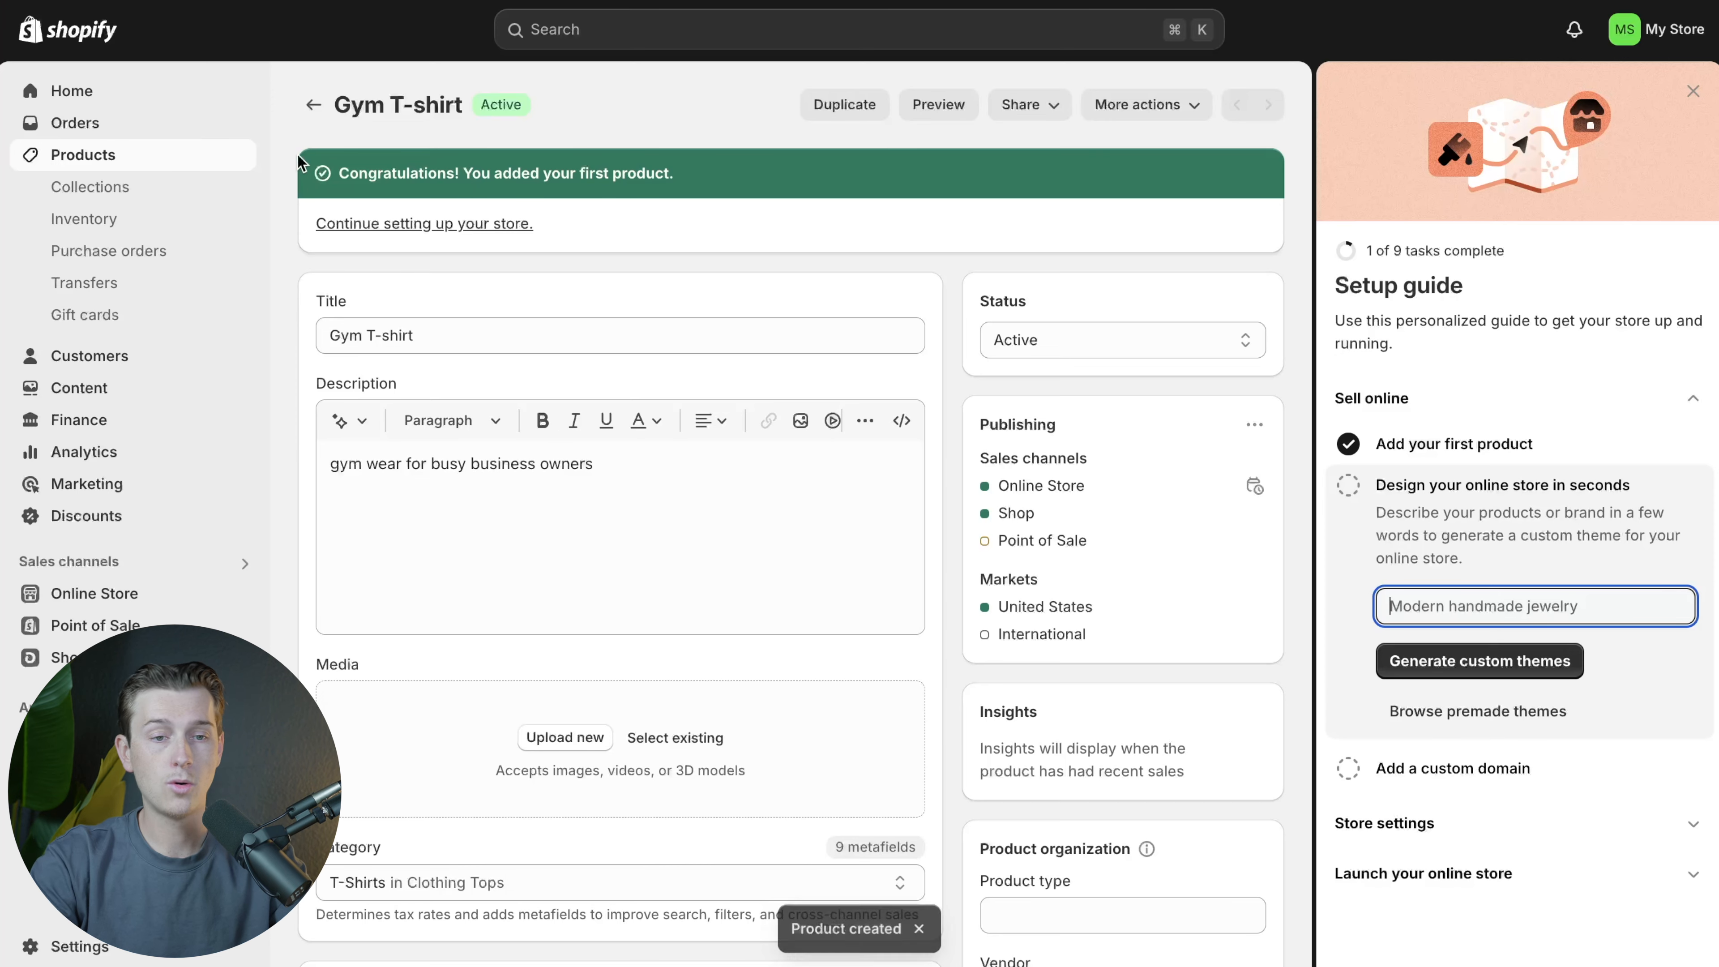
Step: Return to the home page's setup guide and browse the premade themes for the store design task
left_click(219, 91)
scroll(757, 508, "down", 1)
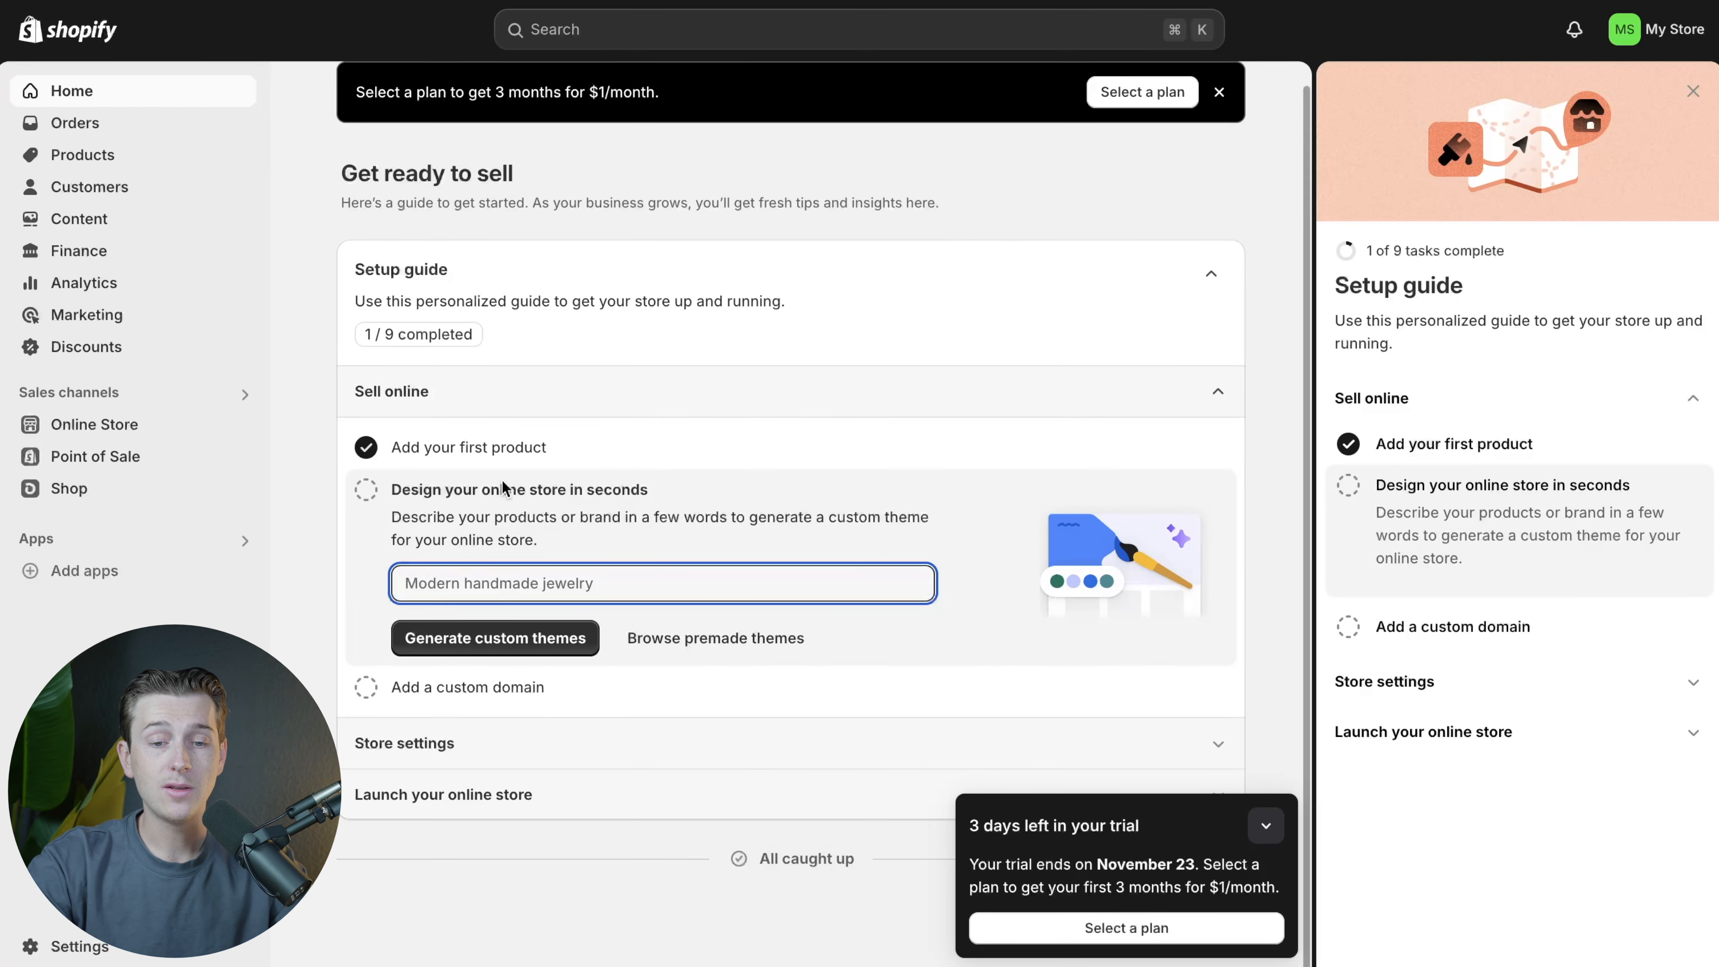
left_click_drag(377, 335, 474, 338)
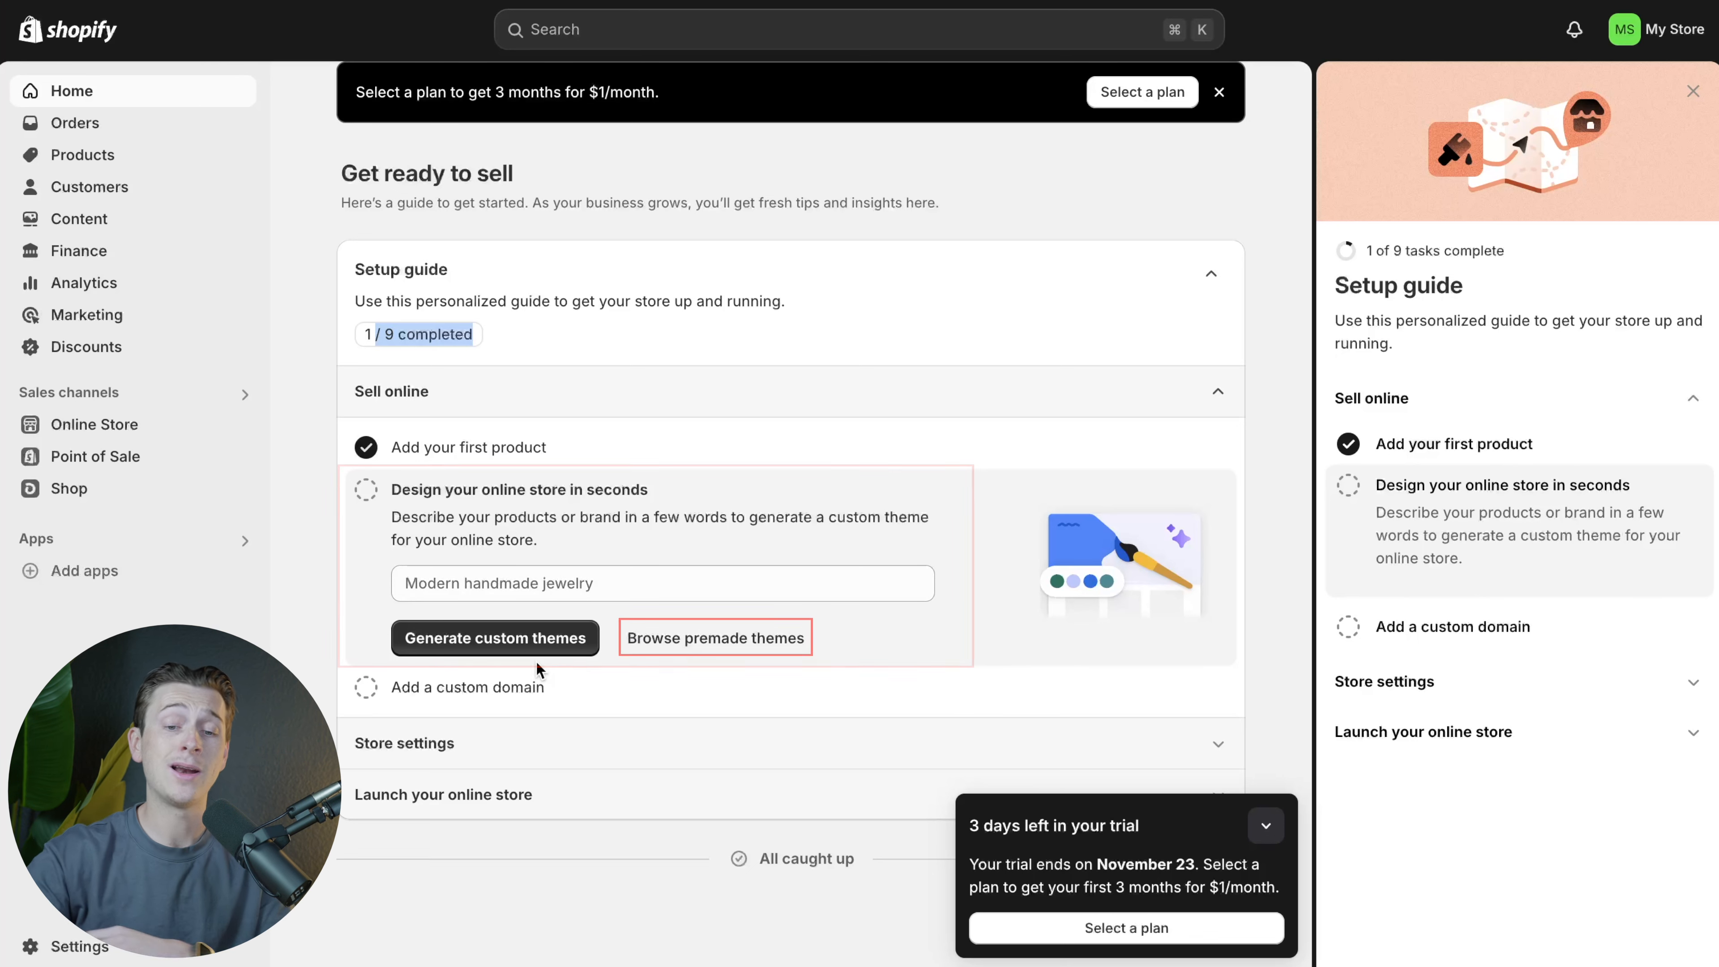
left_click(782, 643)
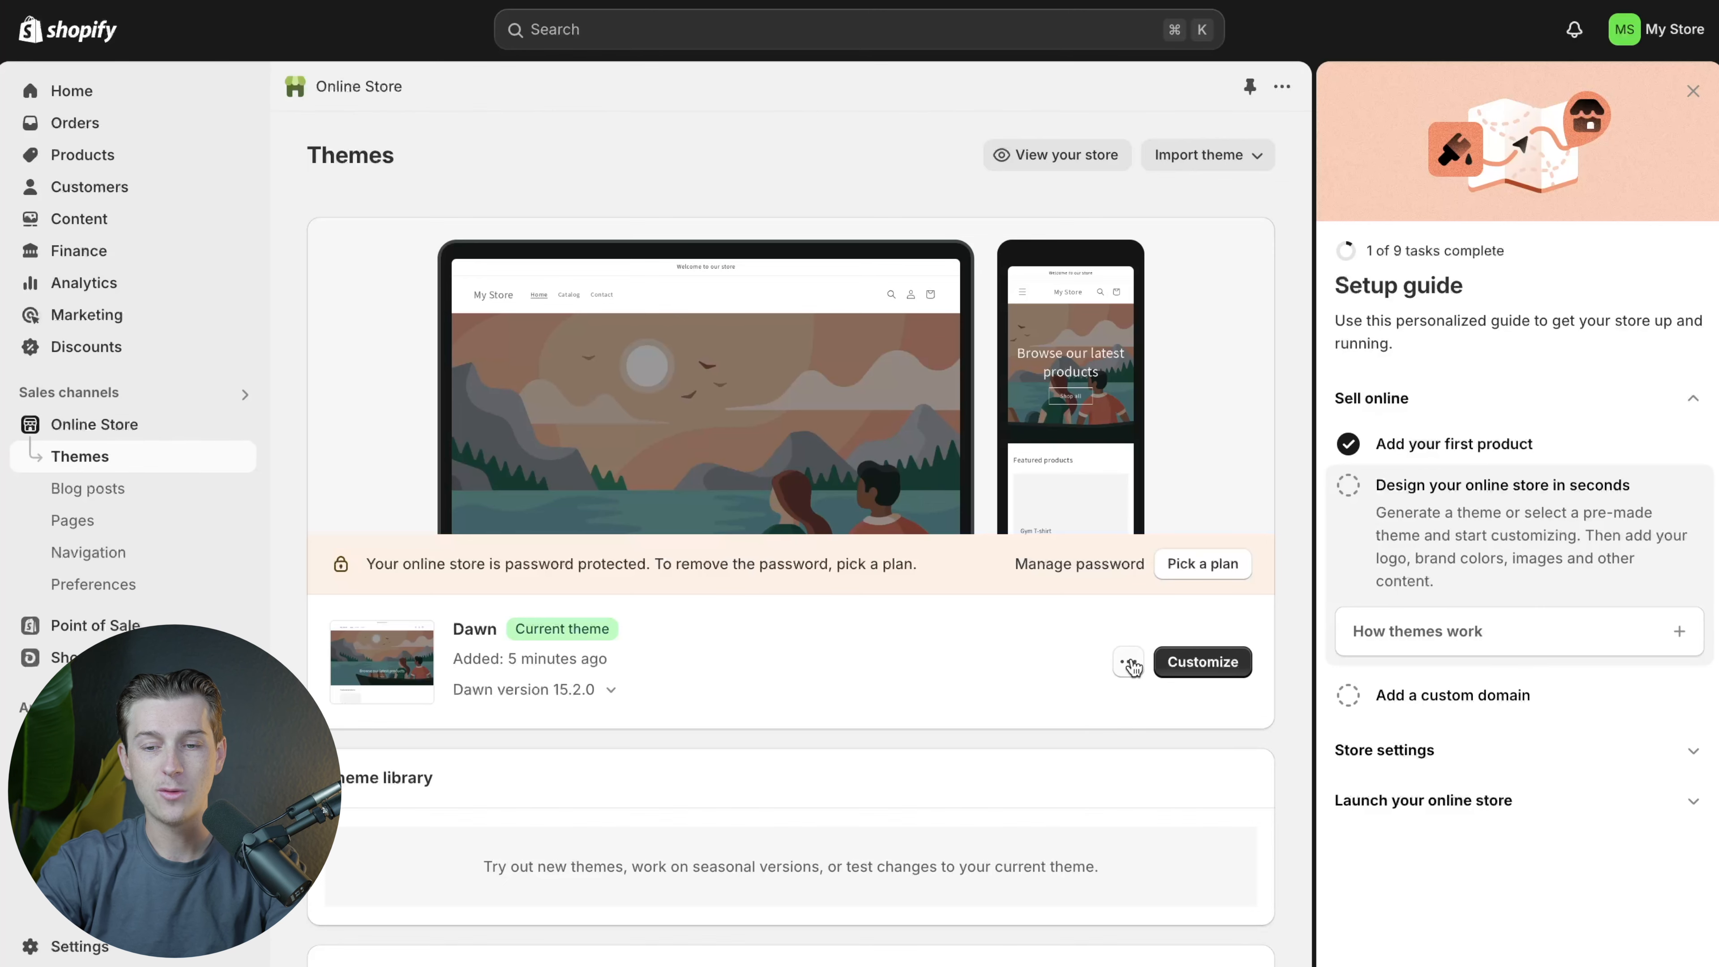
Step: Generate custom themes from the setup guide with the description "dawn" and try the Clarity theme
left_click(154, 94)
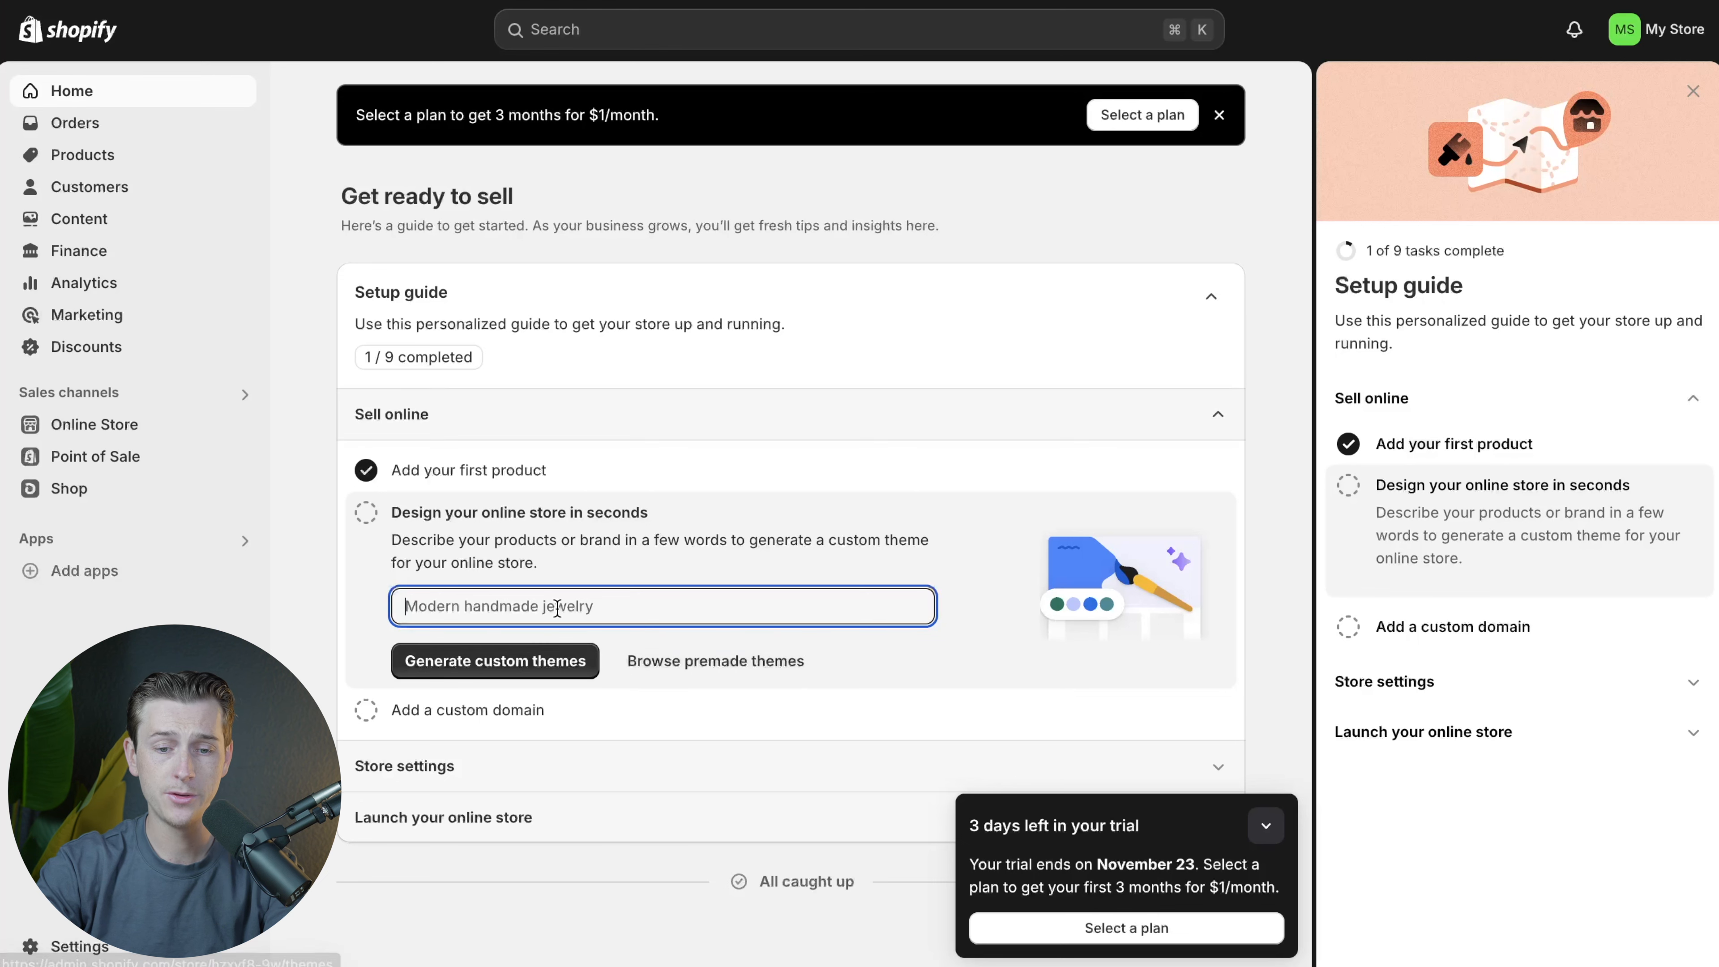
type("dawn")
key("Return")
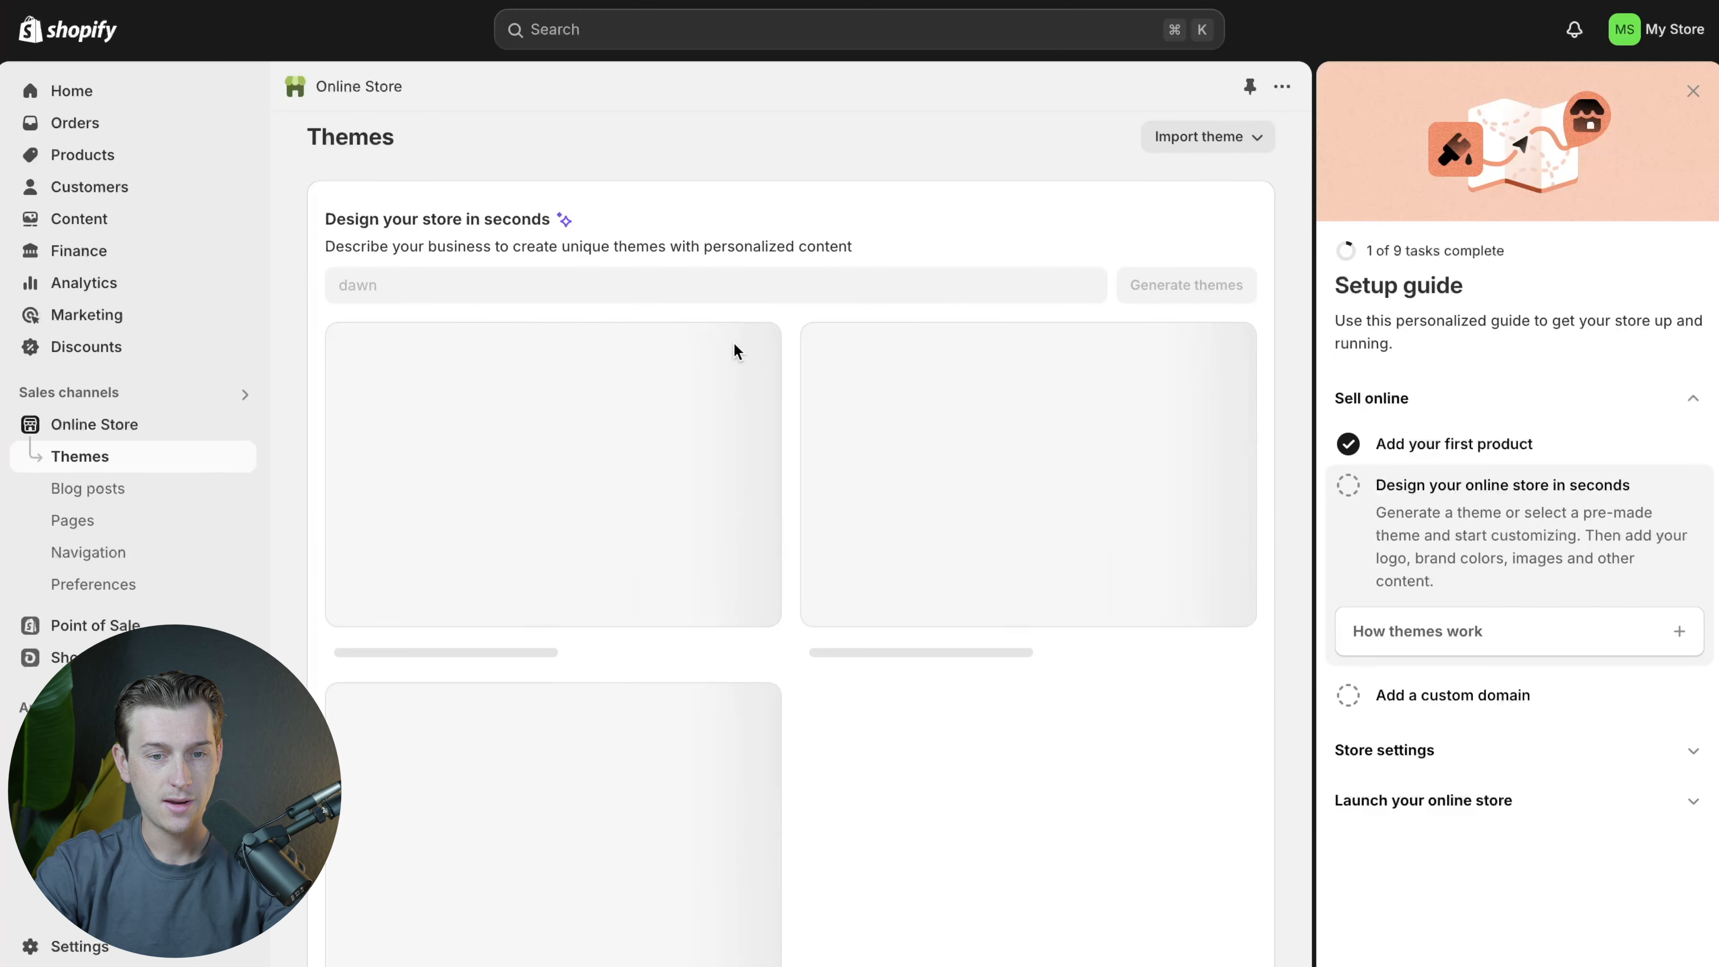
scroll(679, 516, "down", 1)
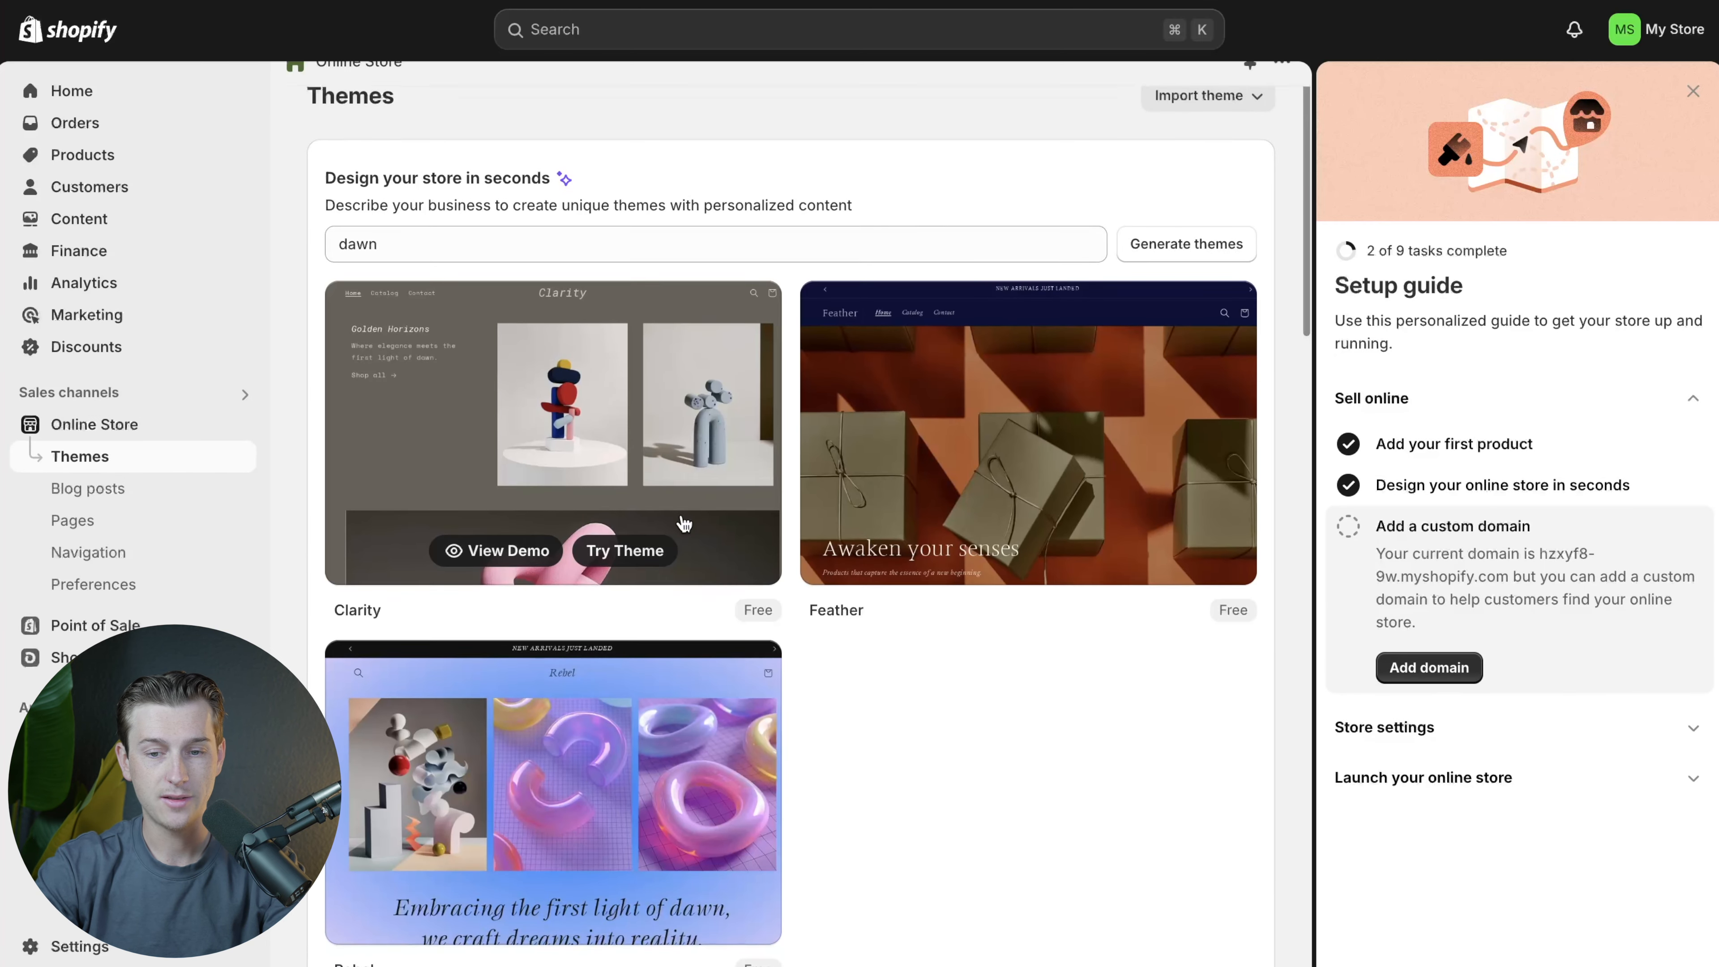
left_click(635, 547)
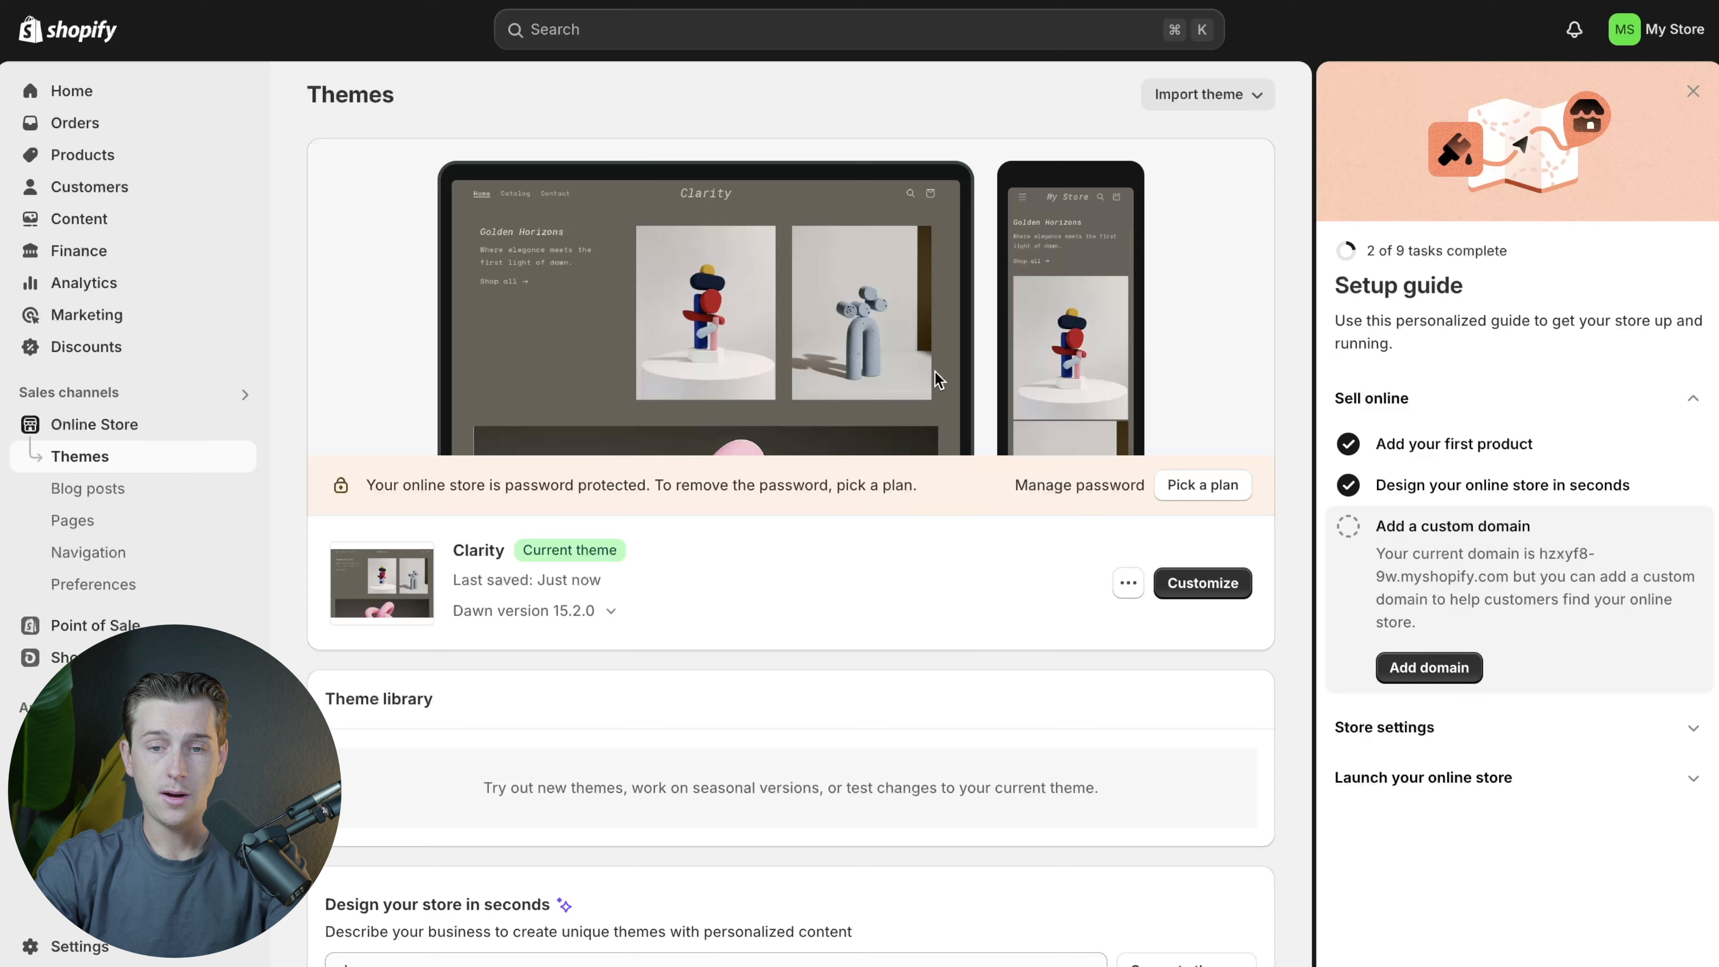
Step: Return to the setup guide and open the domain settings from the custom domain task
left_click(83, 92)
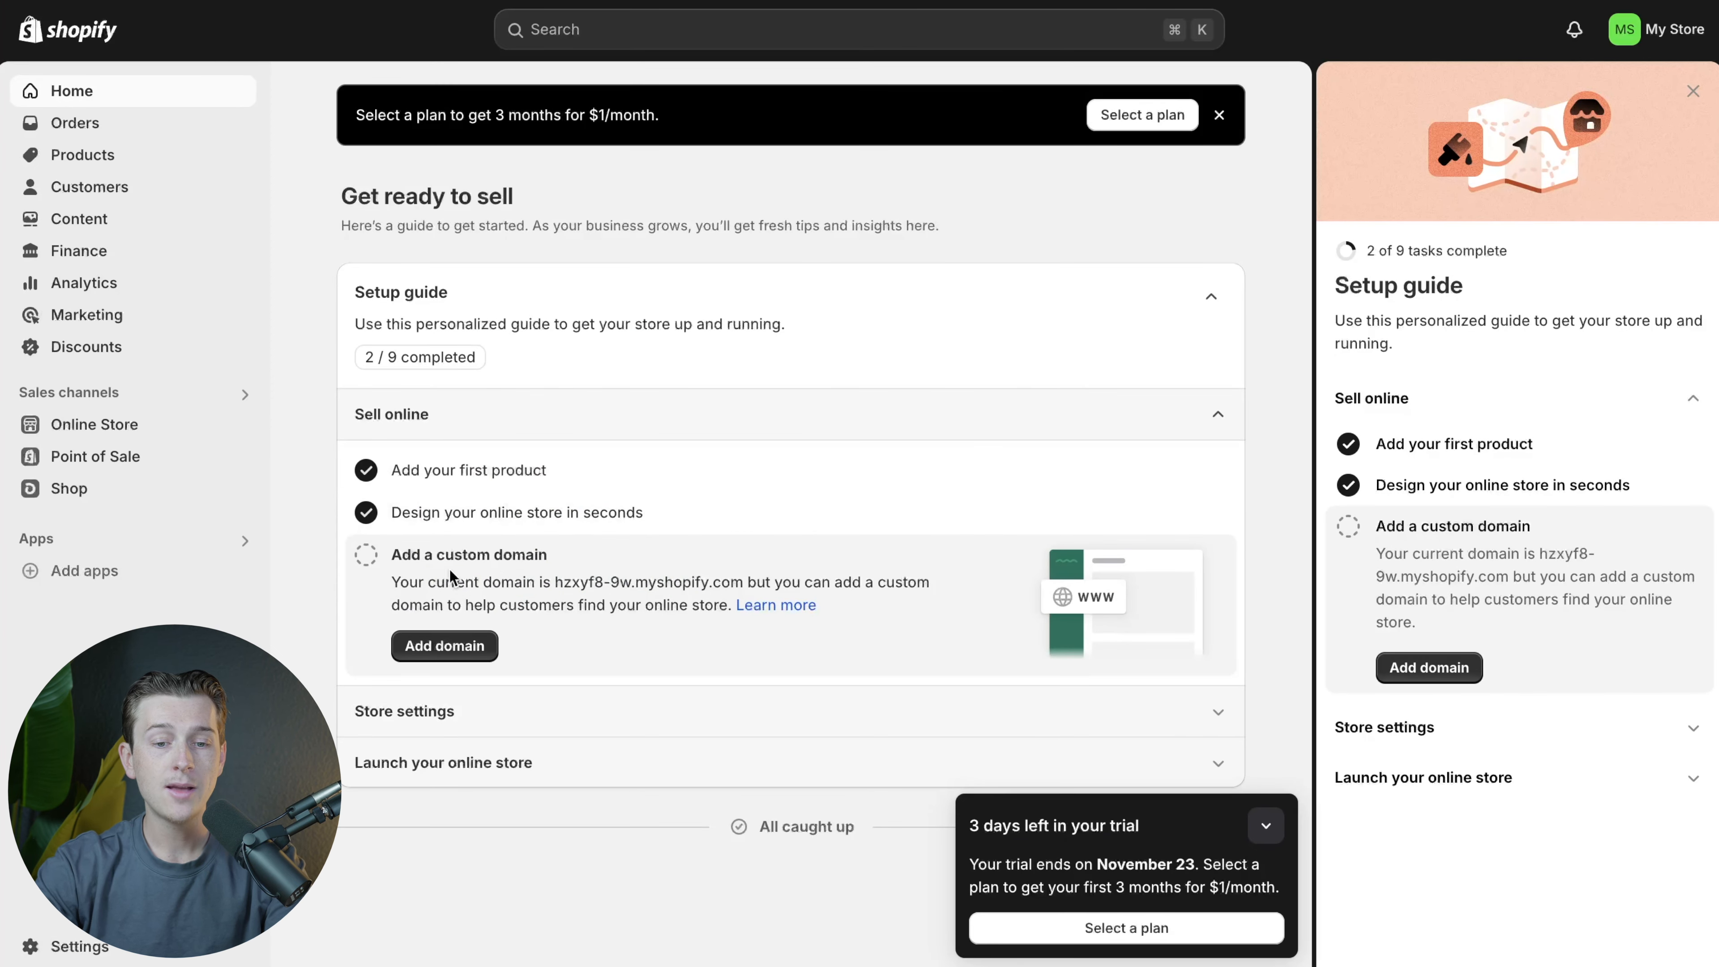
left_click(460, 654)
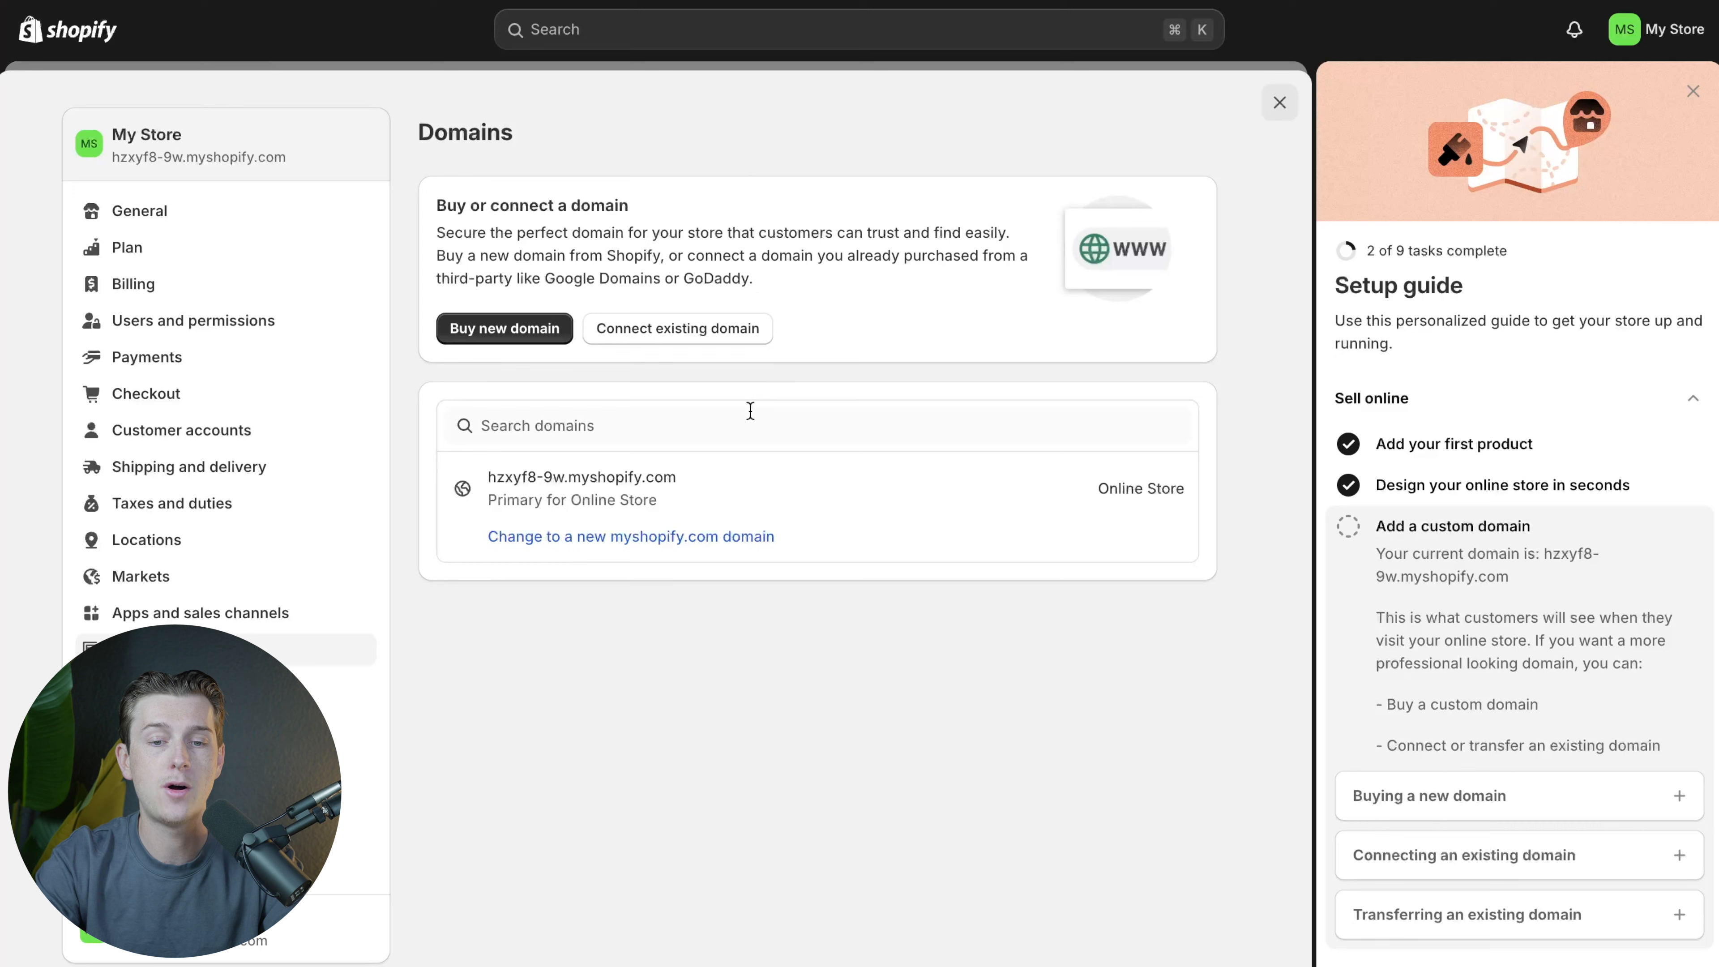
Step: Check the details of the store's primary domain and the general store settings, and return to the setup guide
left_click(741, 498)
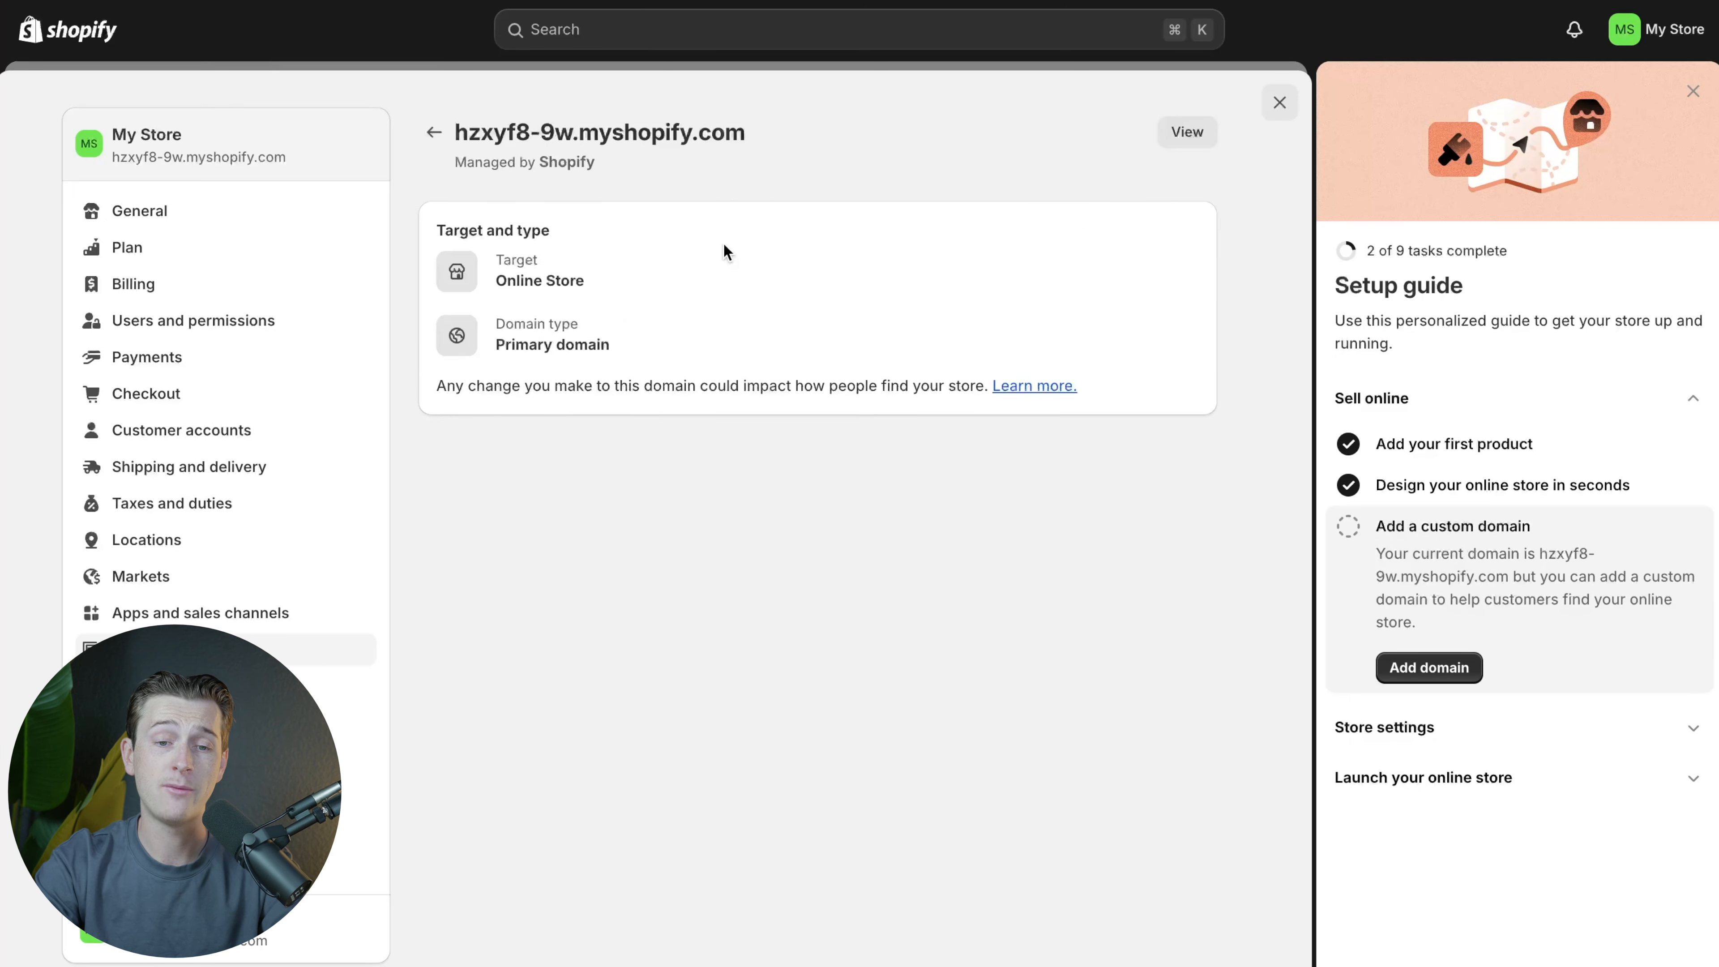
left_click(433, 134)
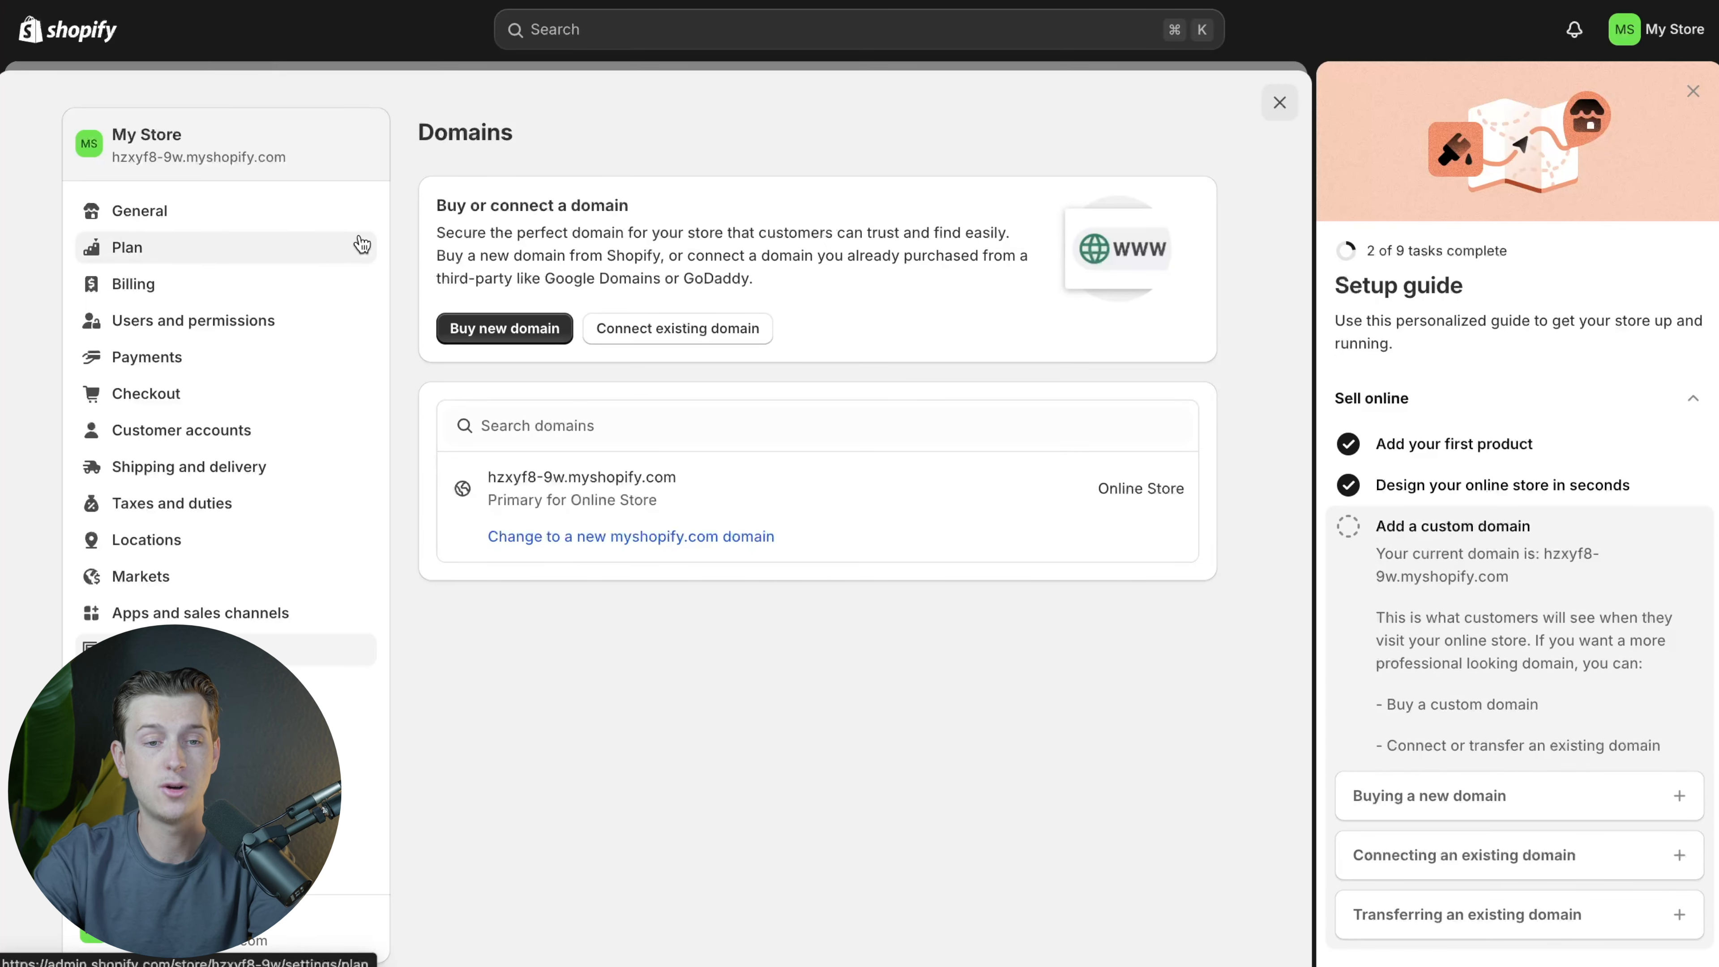
left_click(330, 212)
scroll(418, 303, "down", 1)
scroll(418, 303, "up", 1)
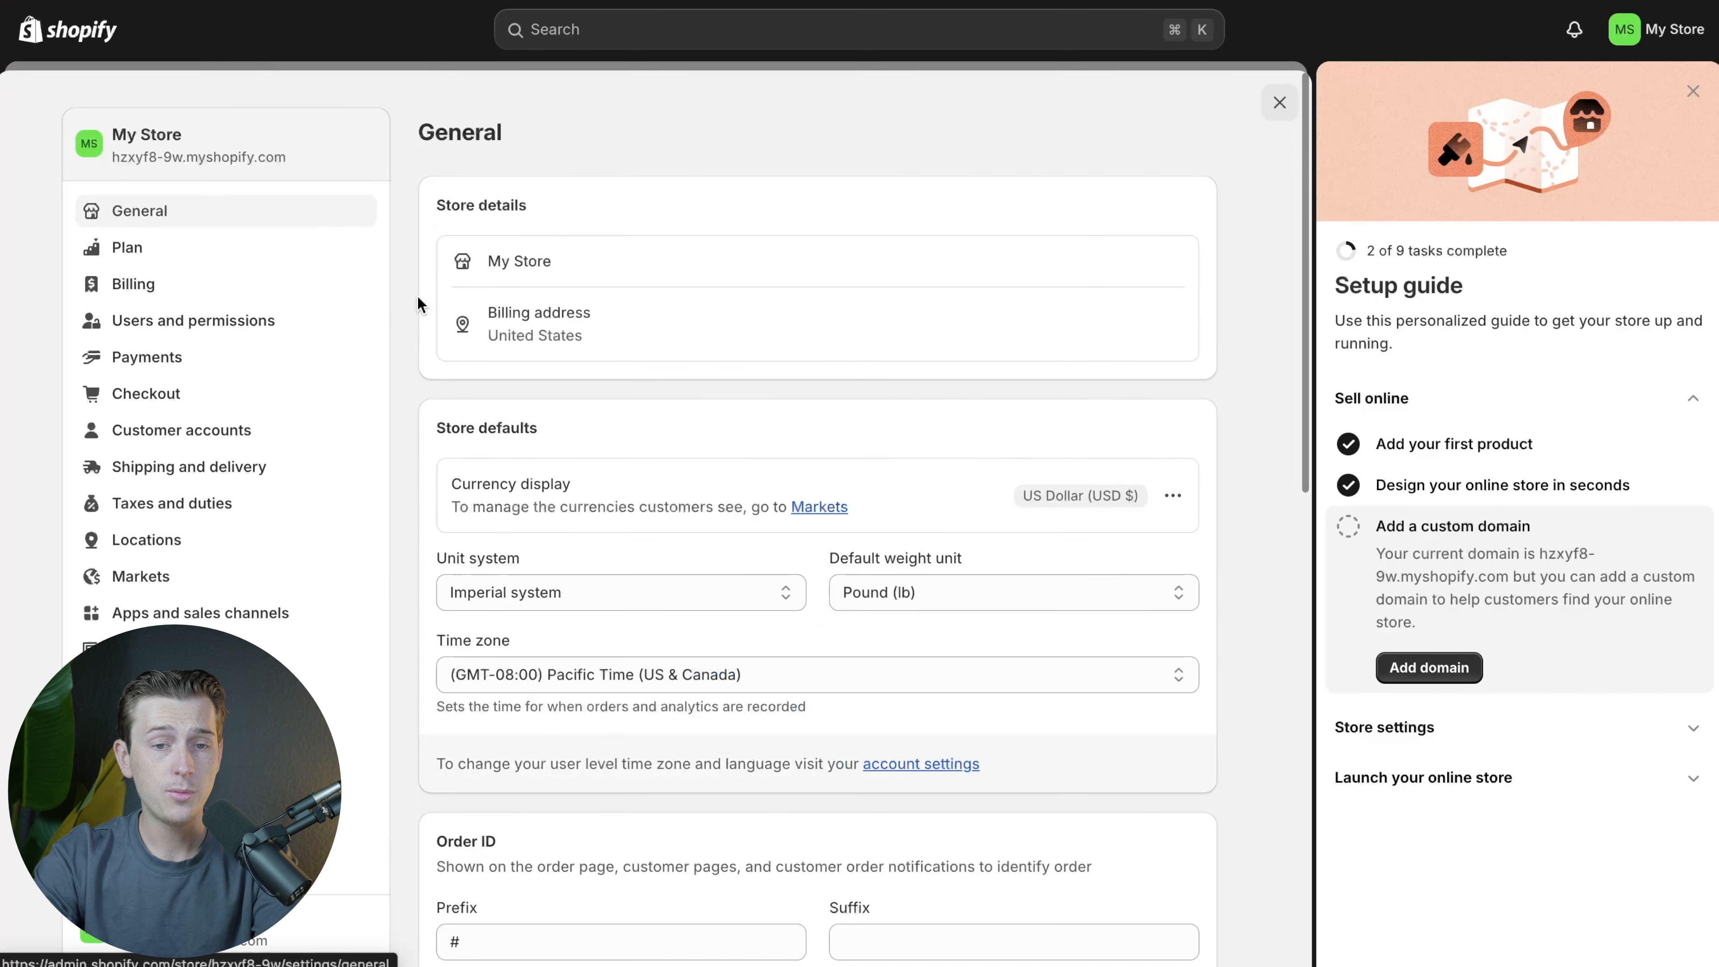
left_click(1280, 102)
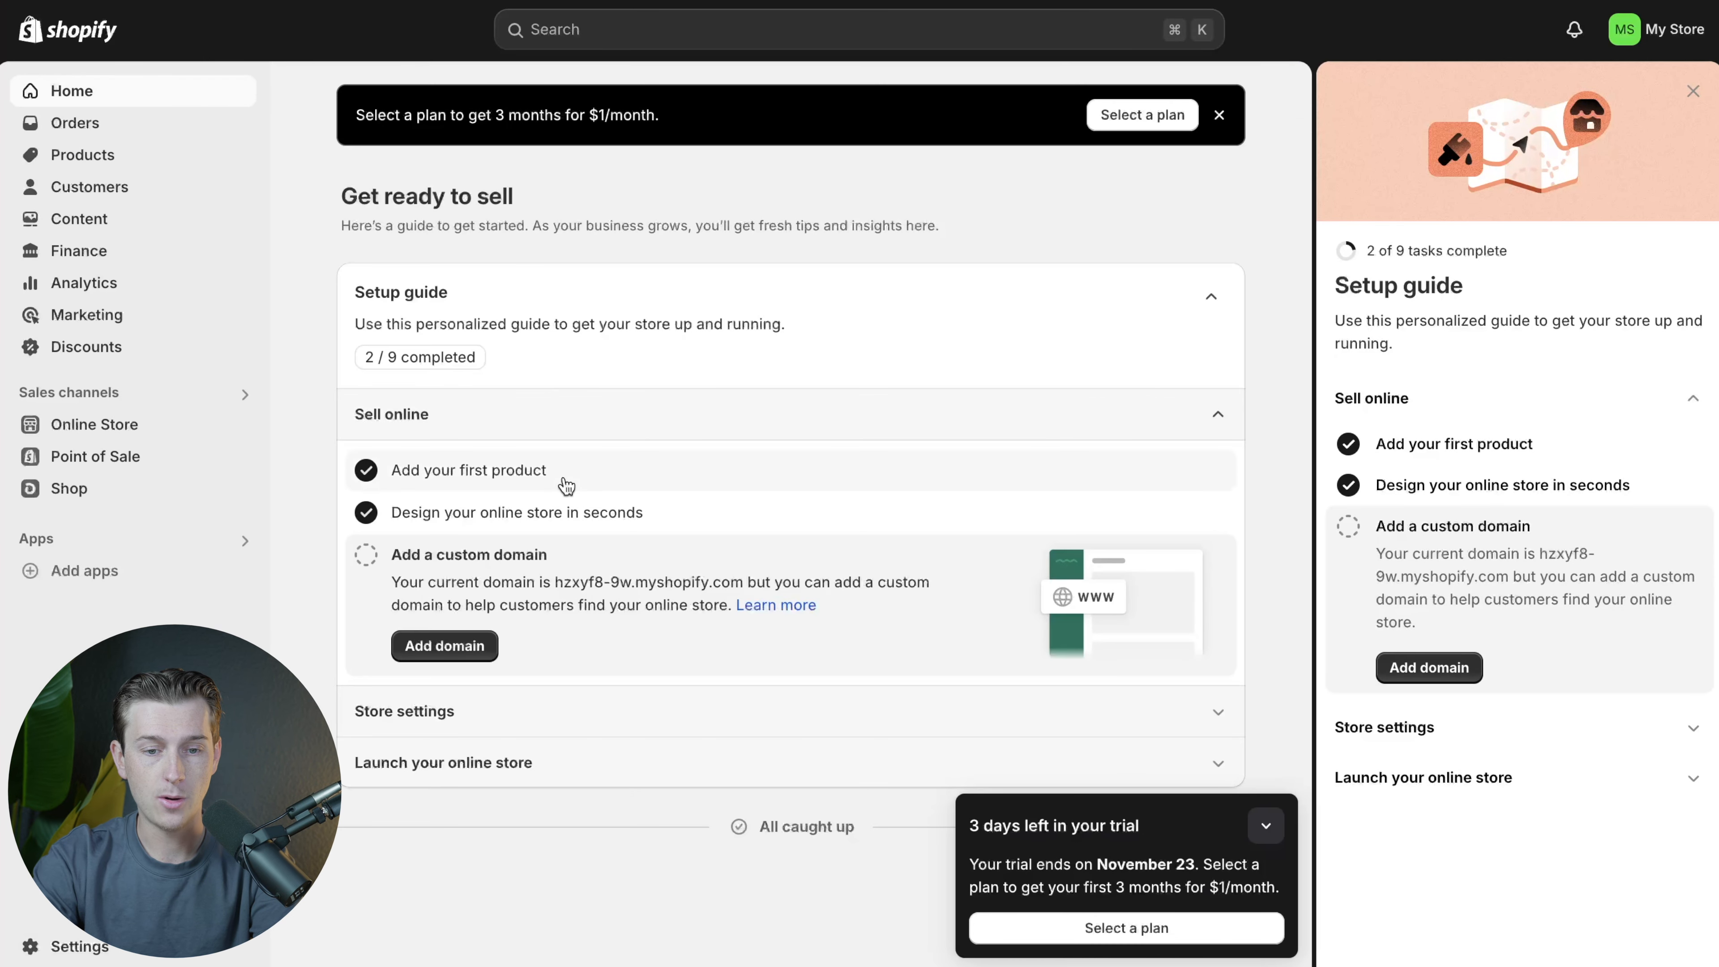
left_click(463, 657)
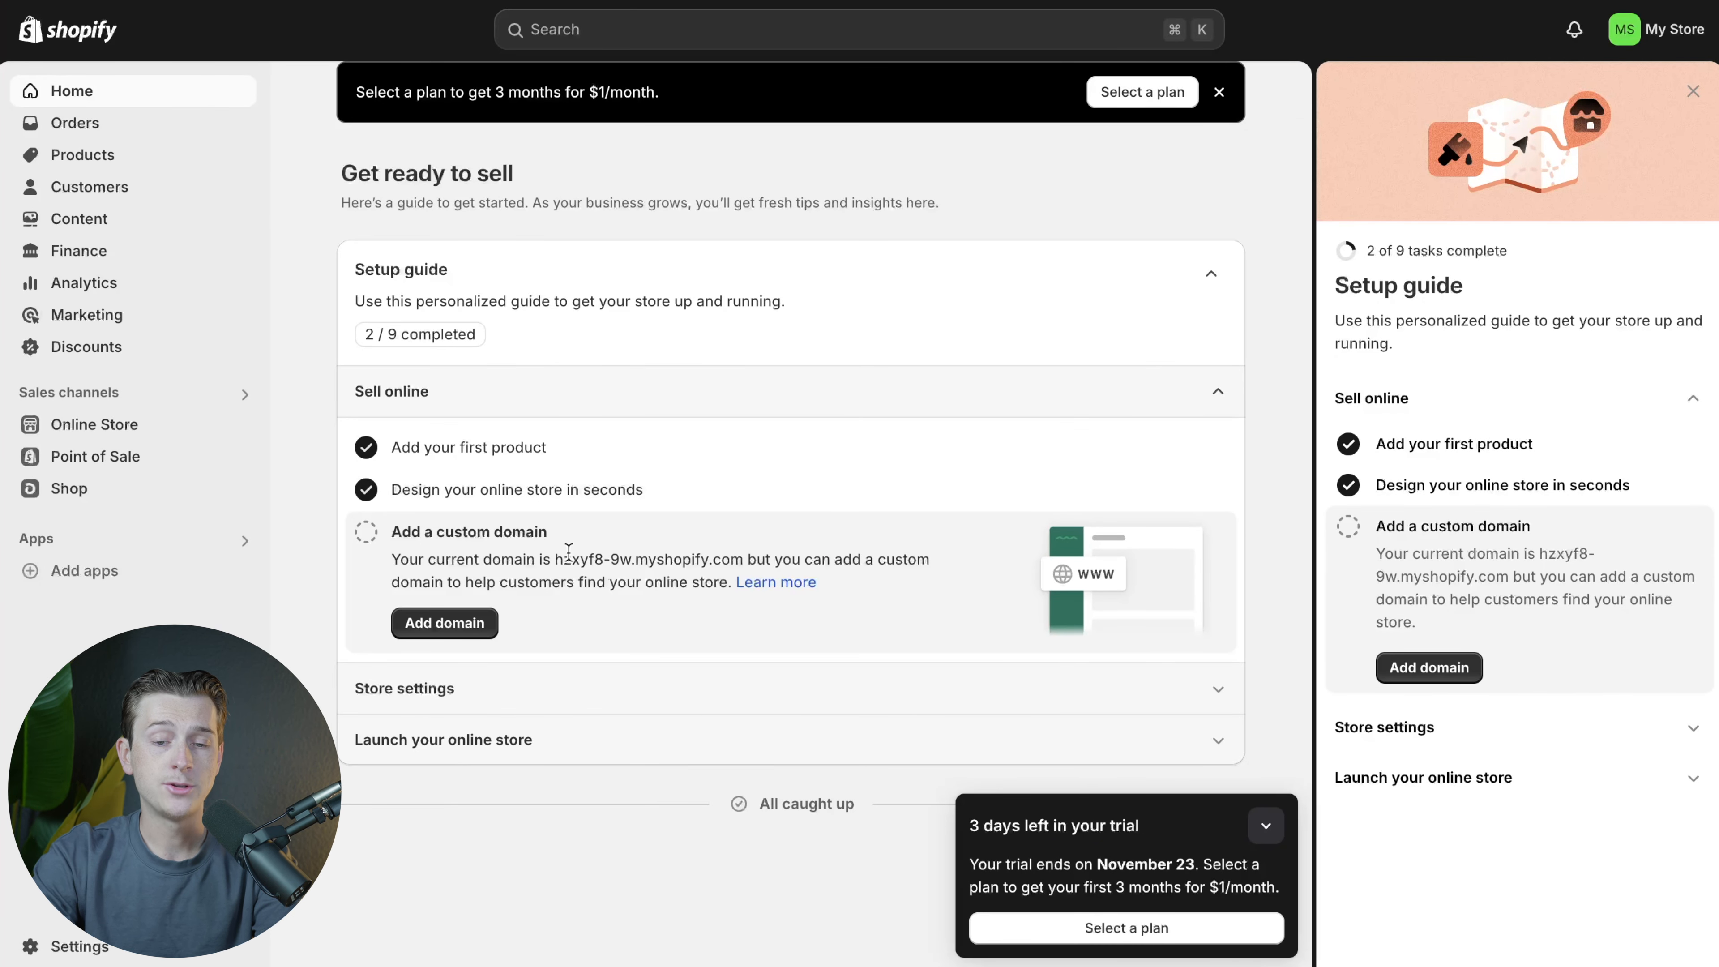
Step: Open the store naming task in the setup guide's store settings, rename the store "Gym store", save it and leave the settings
left_click(549, 687)
left_click(443, 589)
left_click_drag(614, 467, 478, 452)
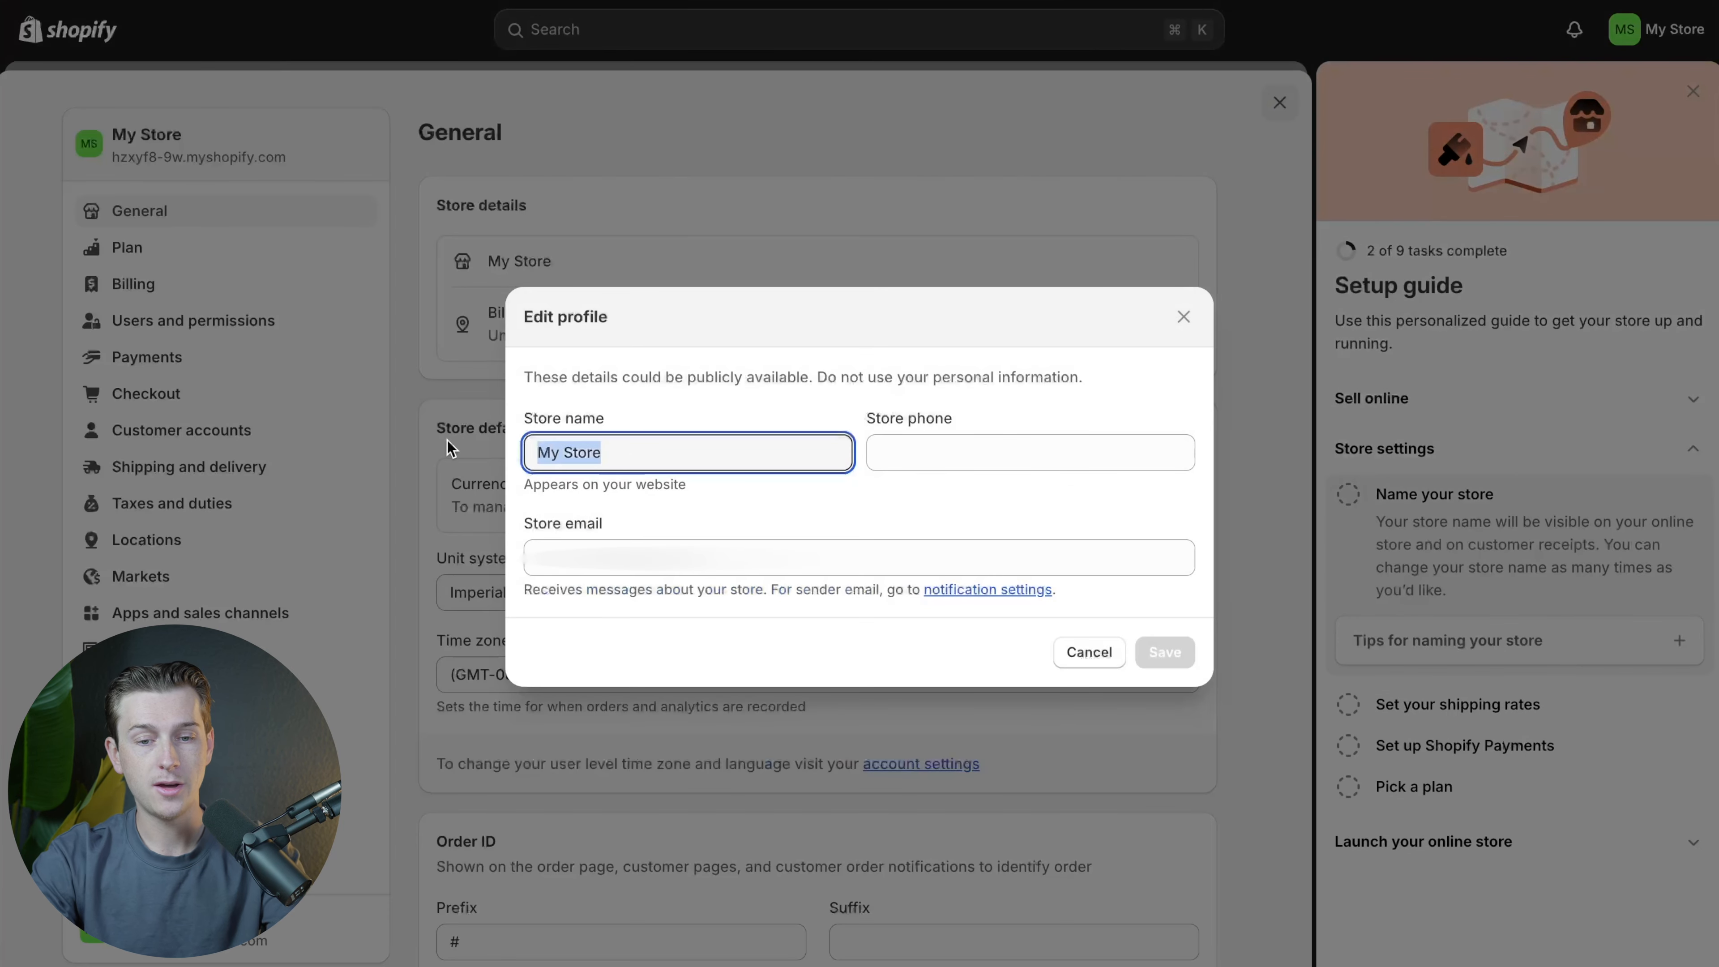
key("BackSpace")
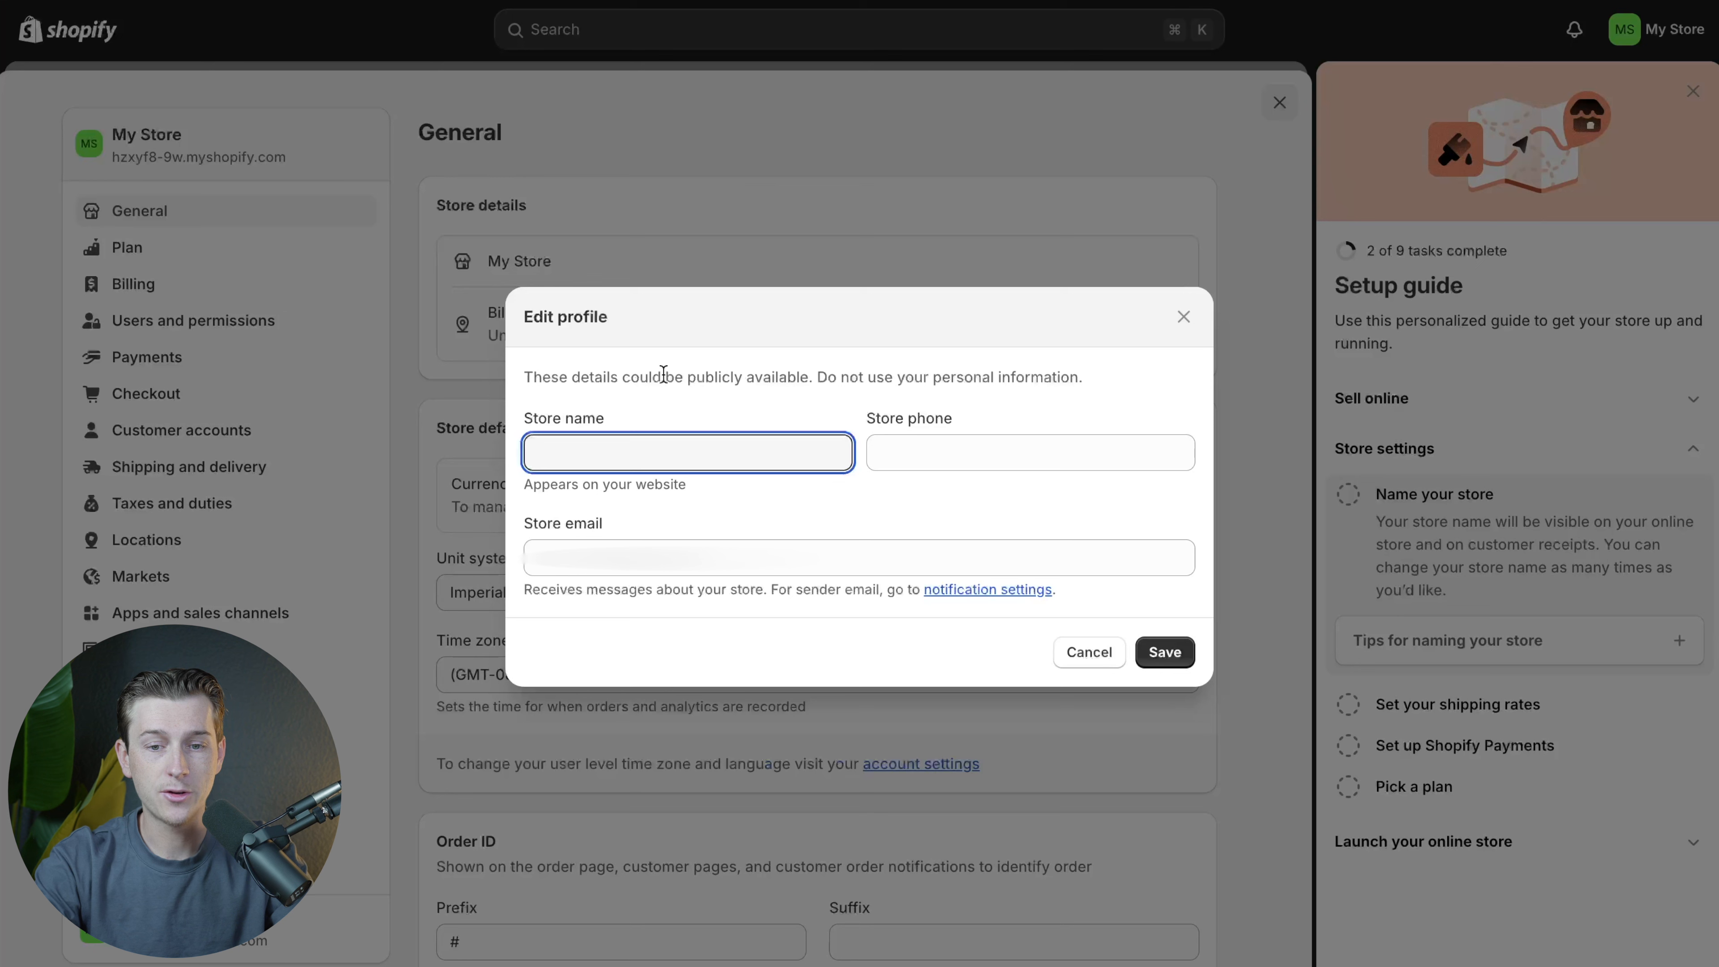
left_click(809, 383)
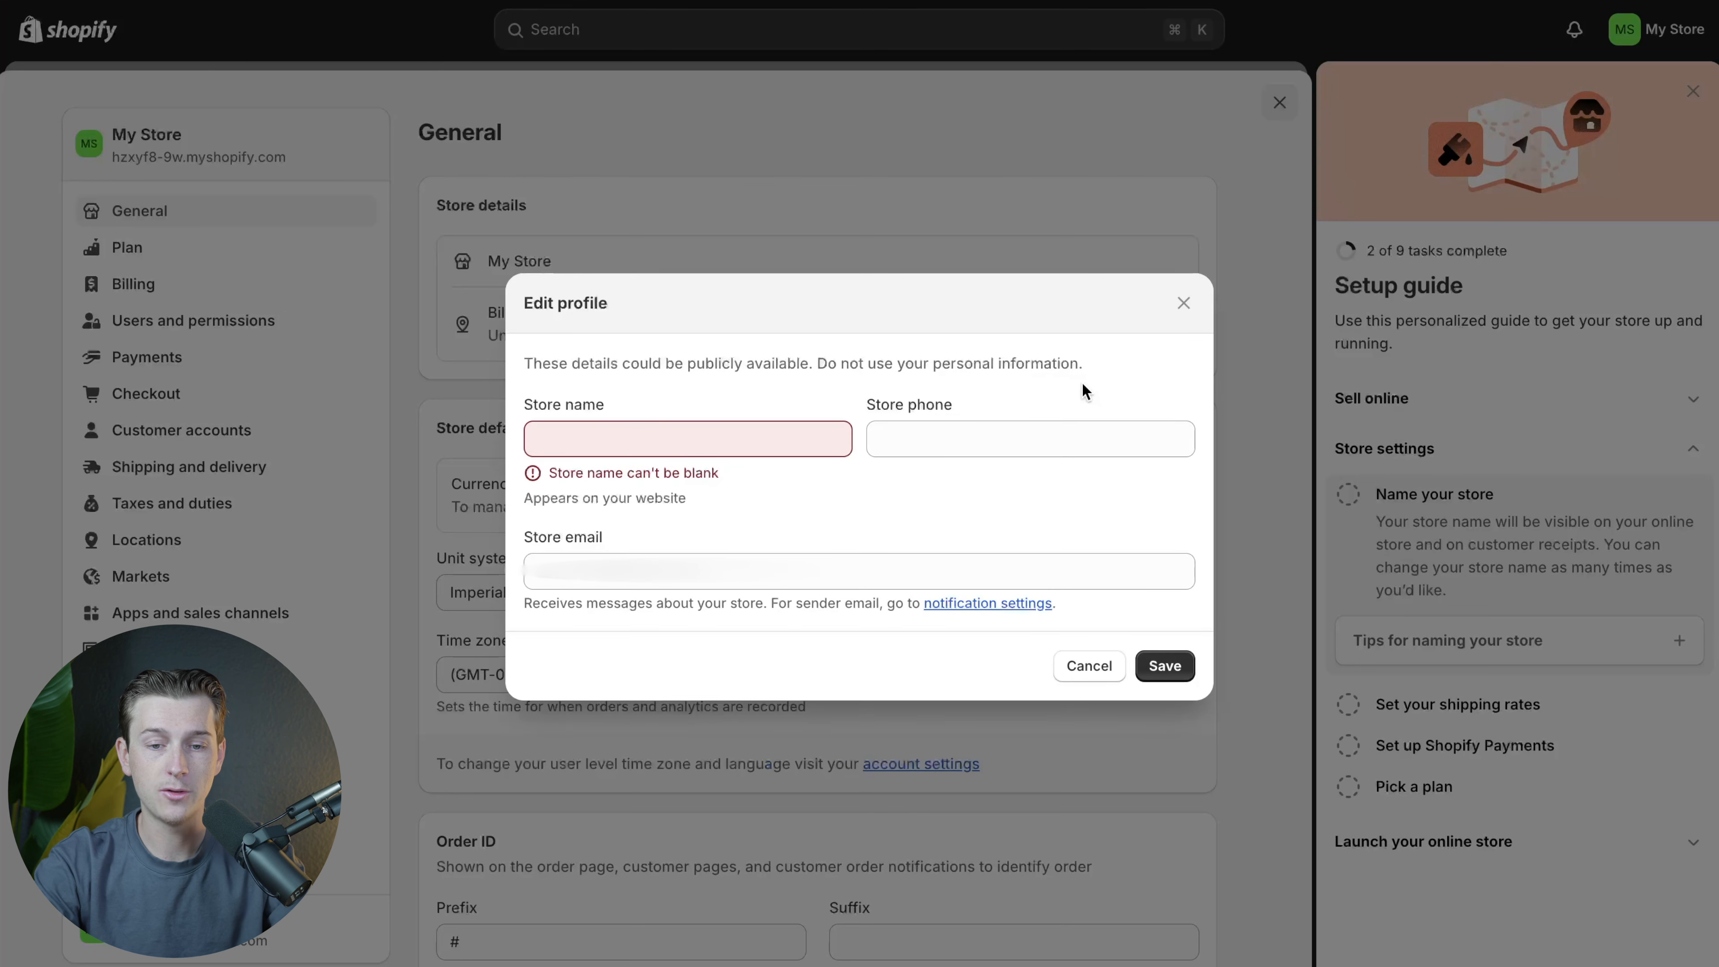
left_click(759, 450)
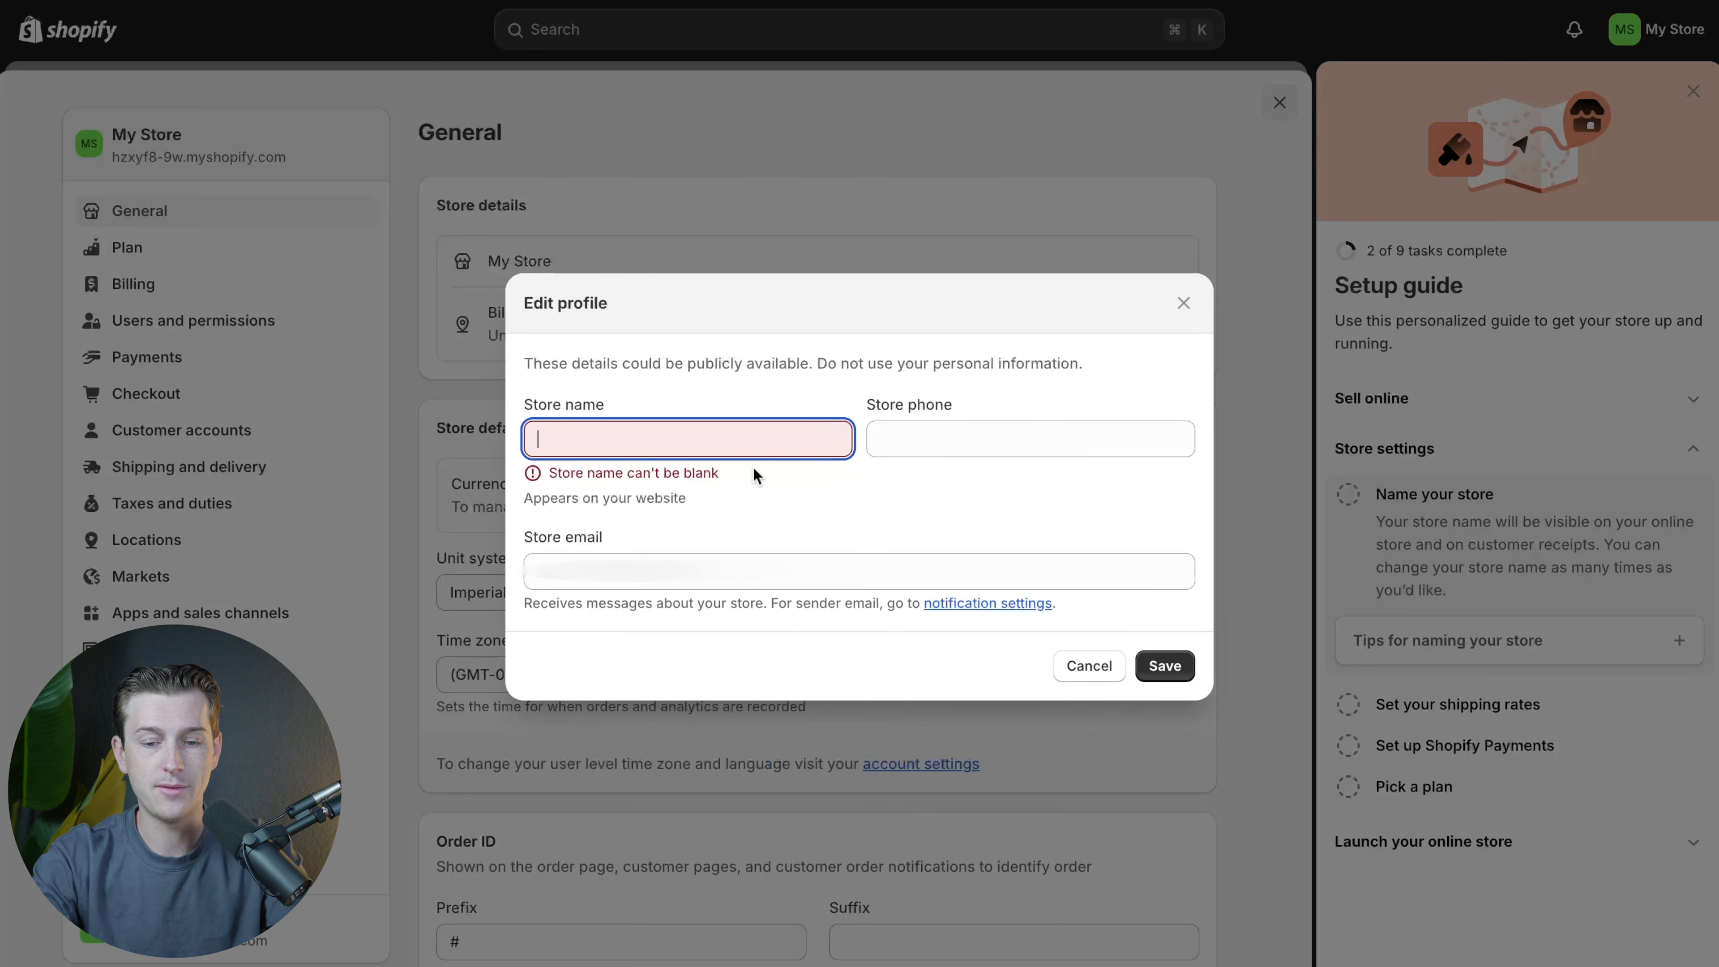
type("Gym store")
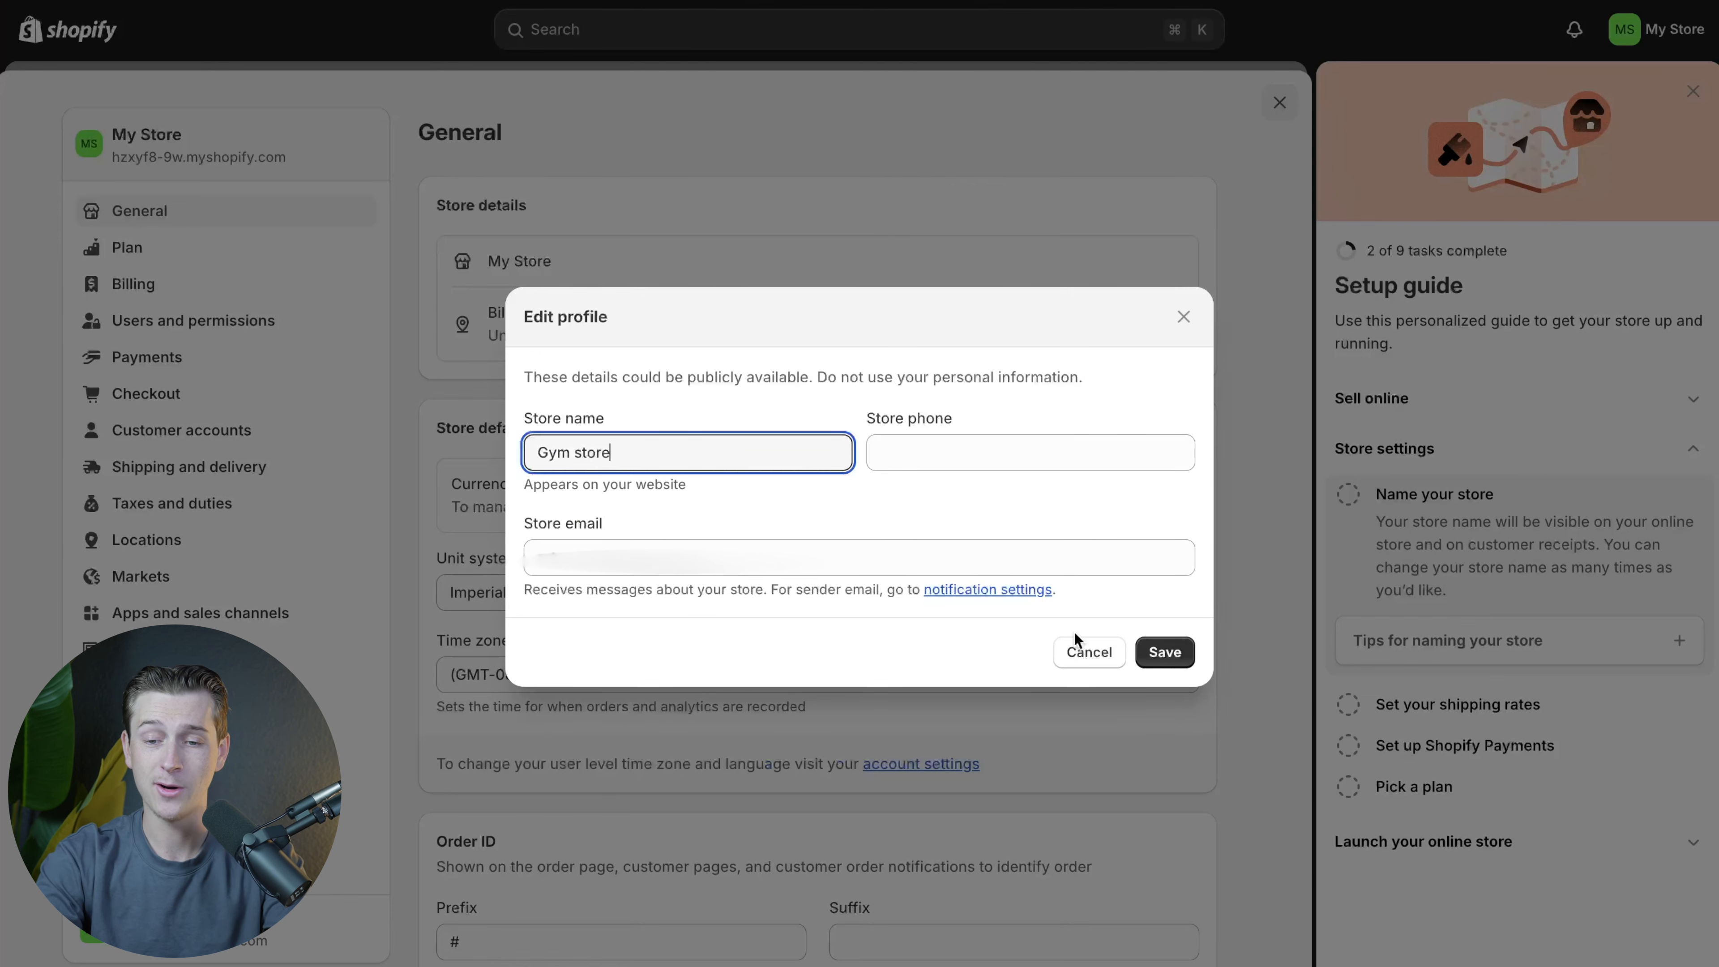
left_click(1163, 652)
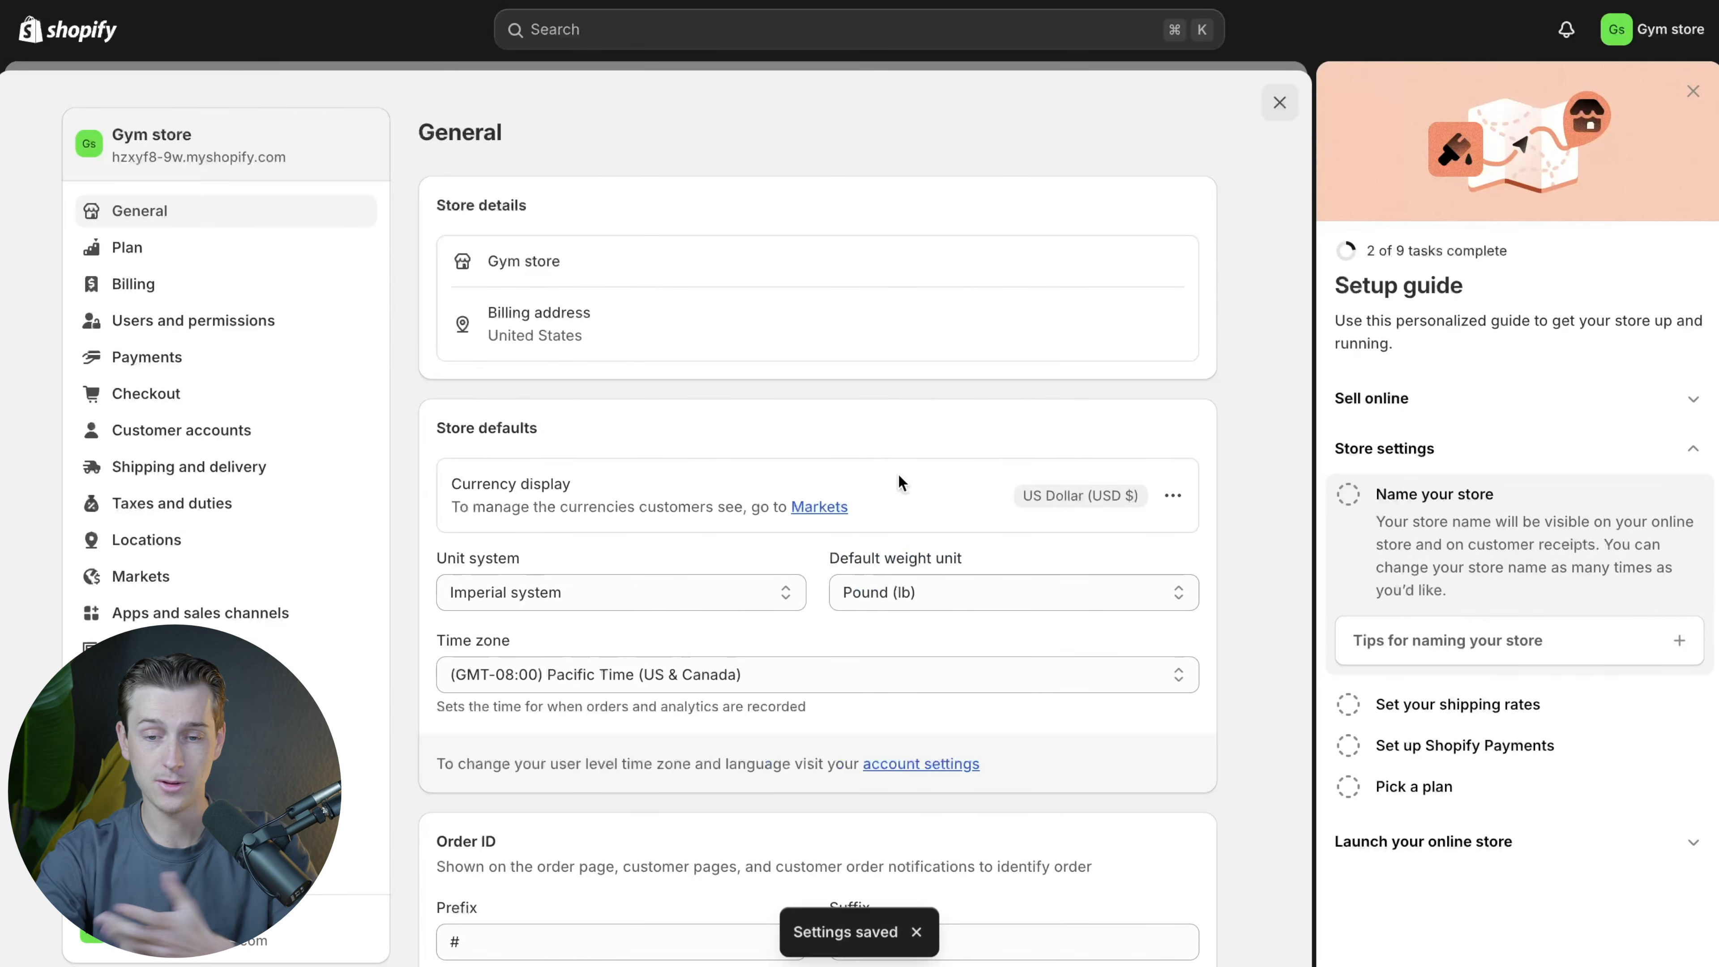
left_click(1279, 102)
Step: Open the shipping rates task from the setup guide and review the shipping, delivery date, local delivery and pickup options
scroll(548, 581, "down", 1)
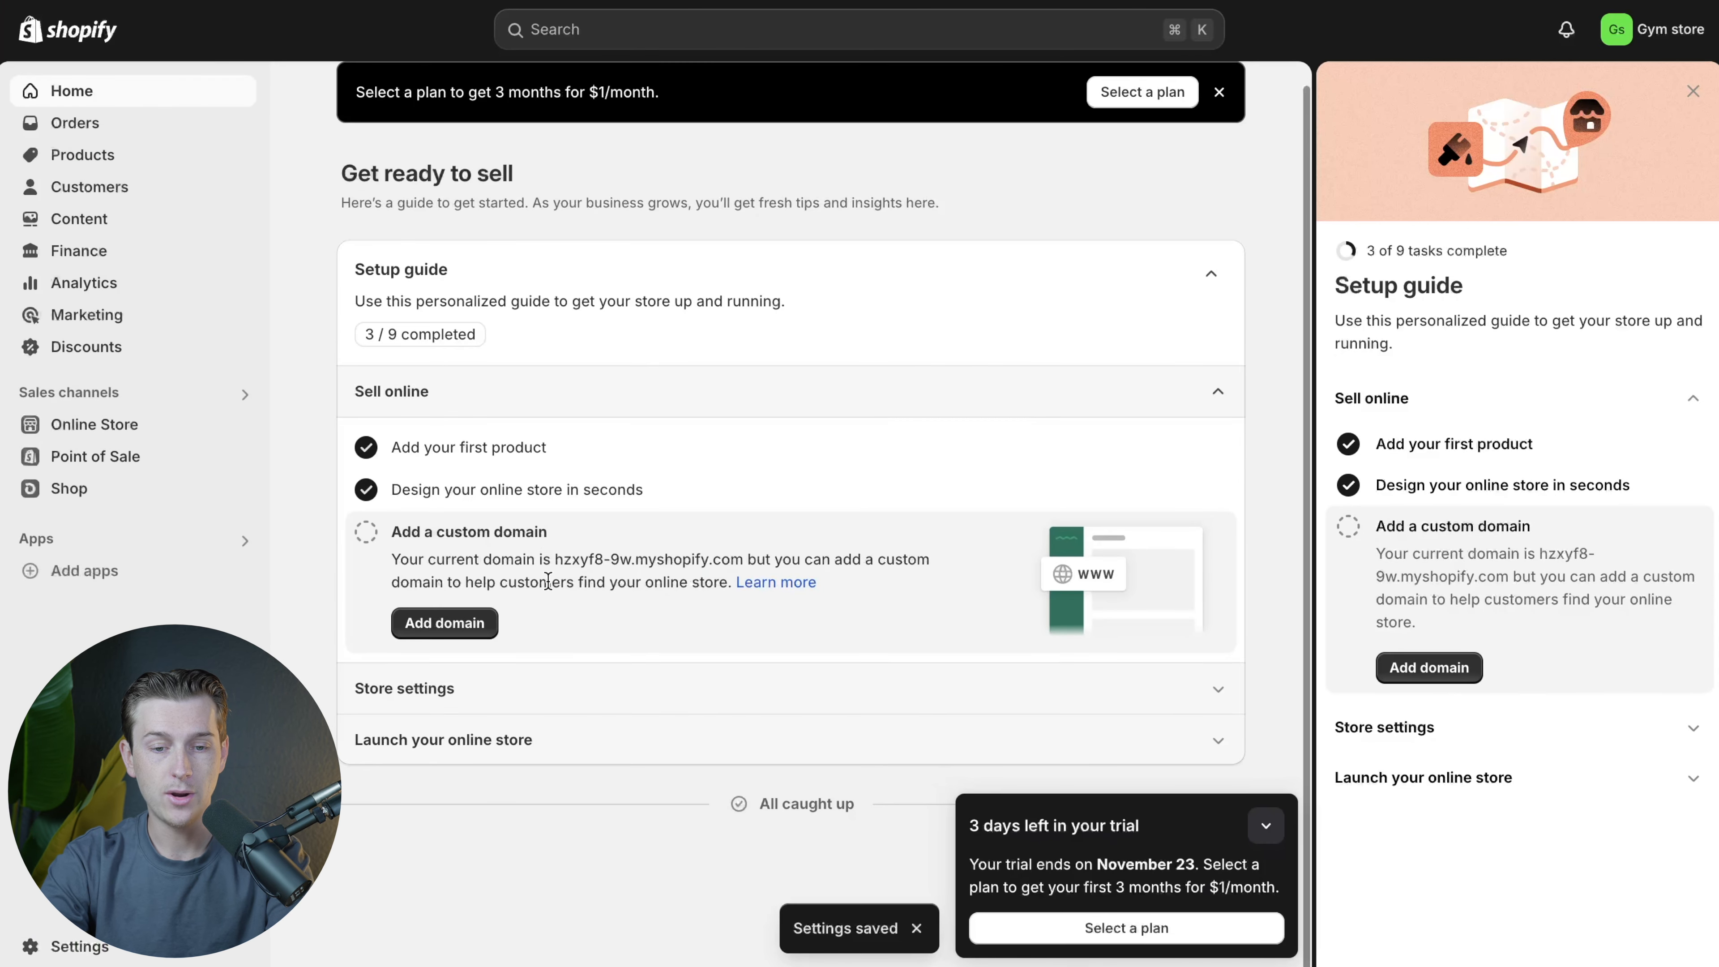
left_click(589, 697)
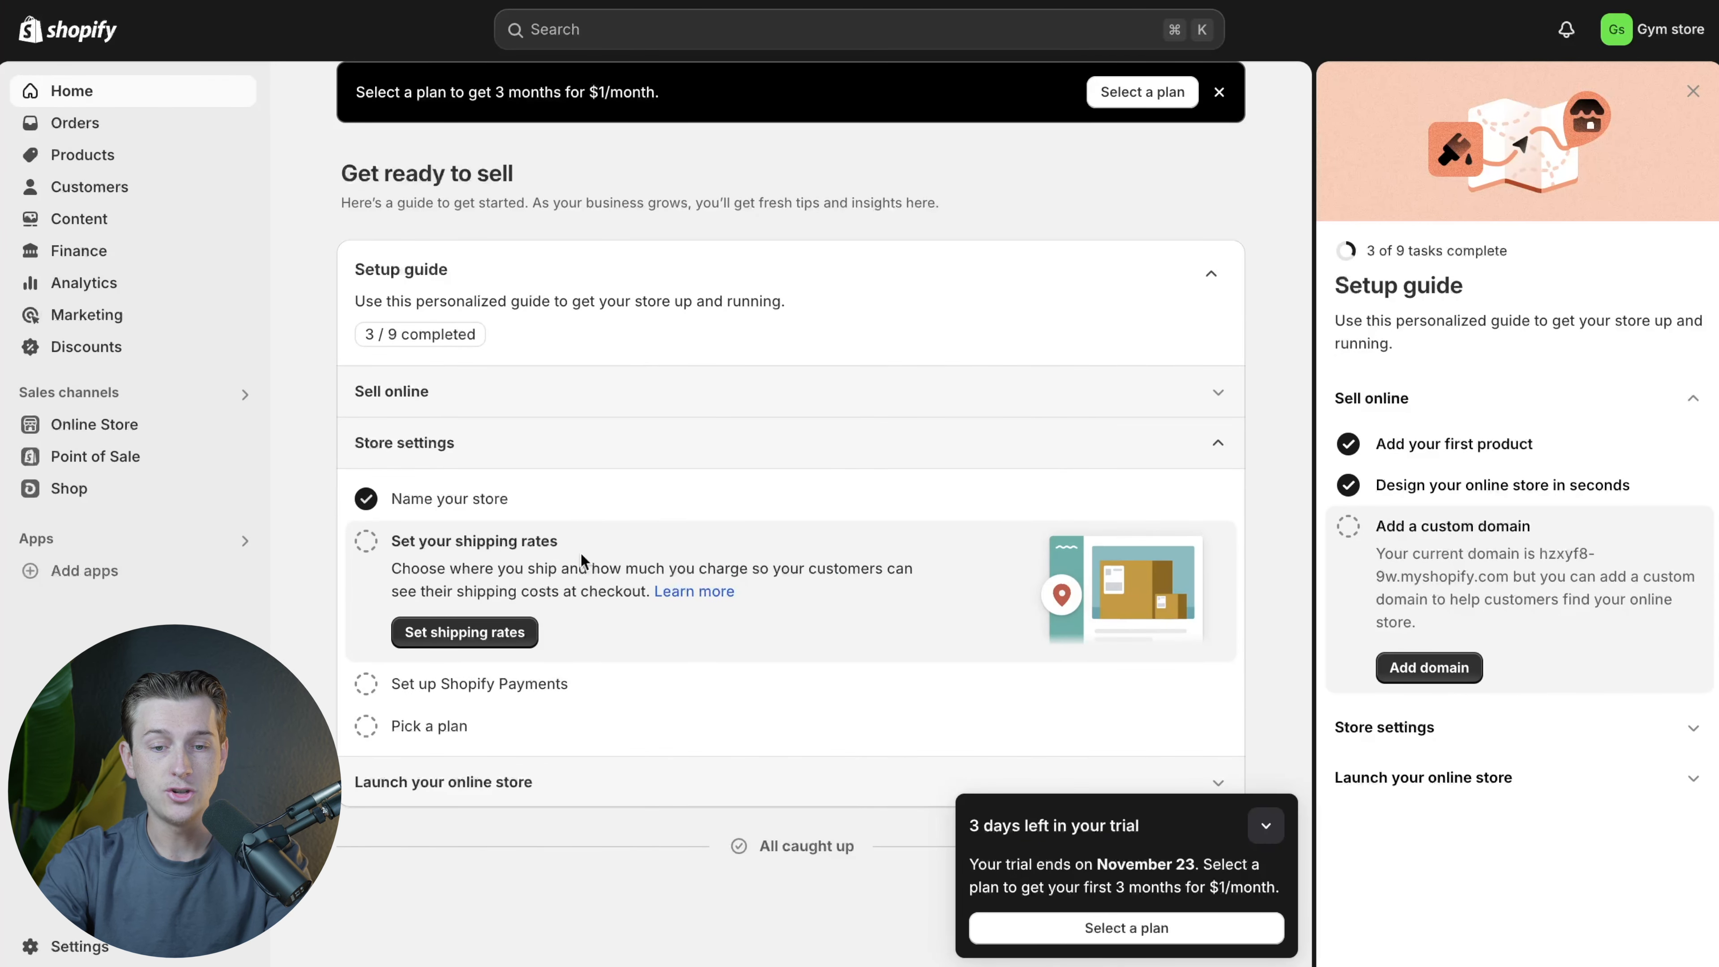
left_click(499, 632)
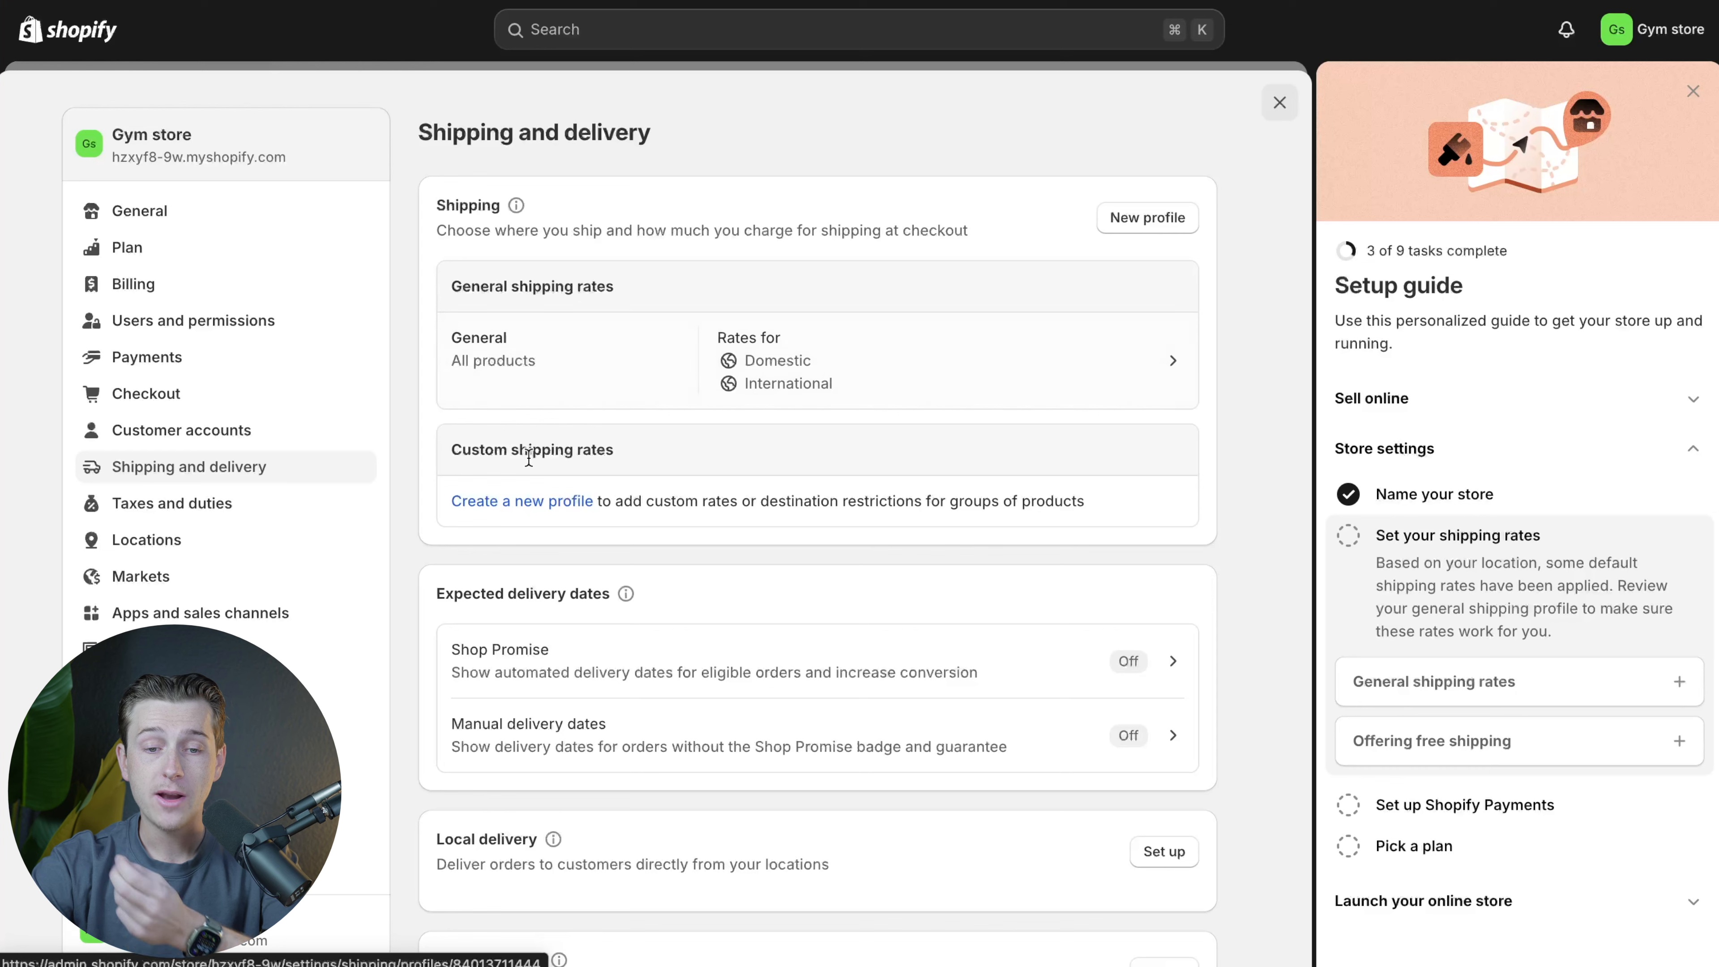
scroll(560, 619, "down", 2)
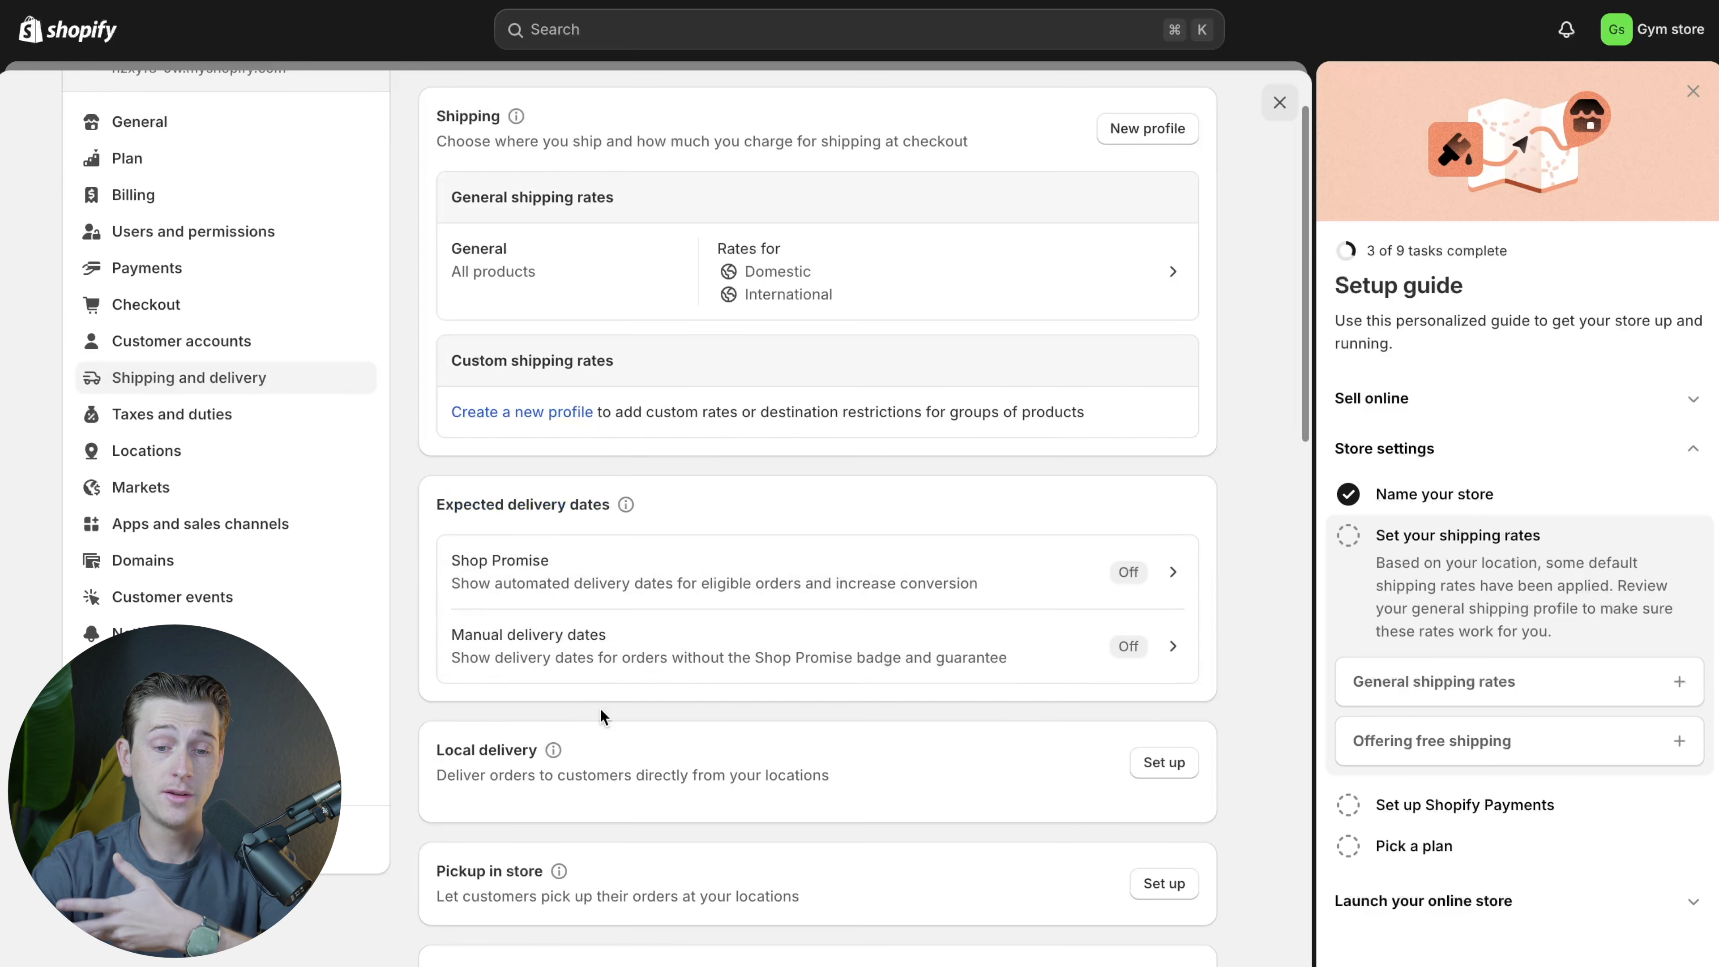
scroll(599, 707, "down", 2)
scroll(992, 546, "down", 4)
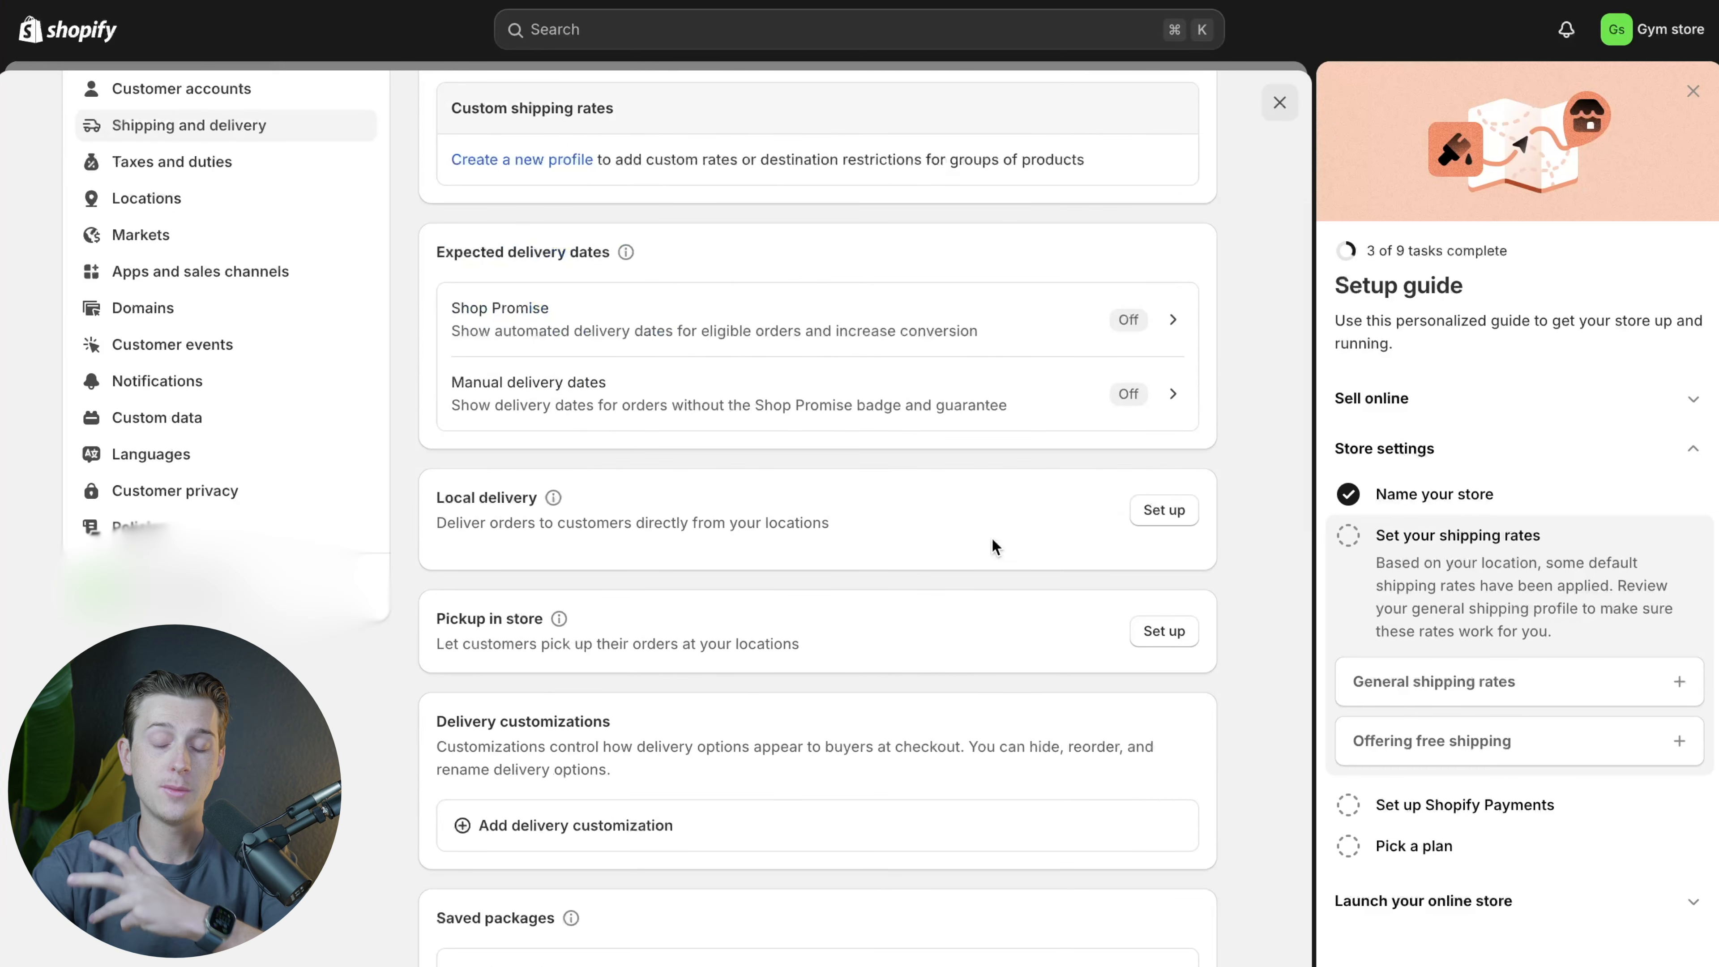
scroll(991, 546, "up", 5)
scroll(884, 583, "down", 2)
scroll(886, 582, "down", 4)
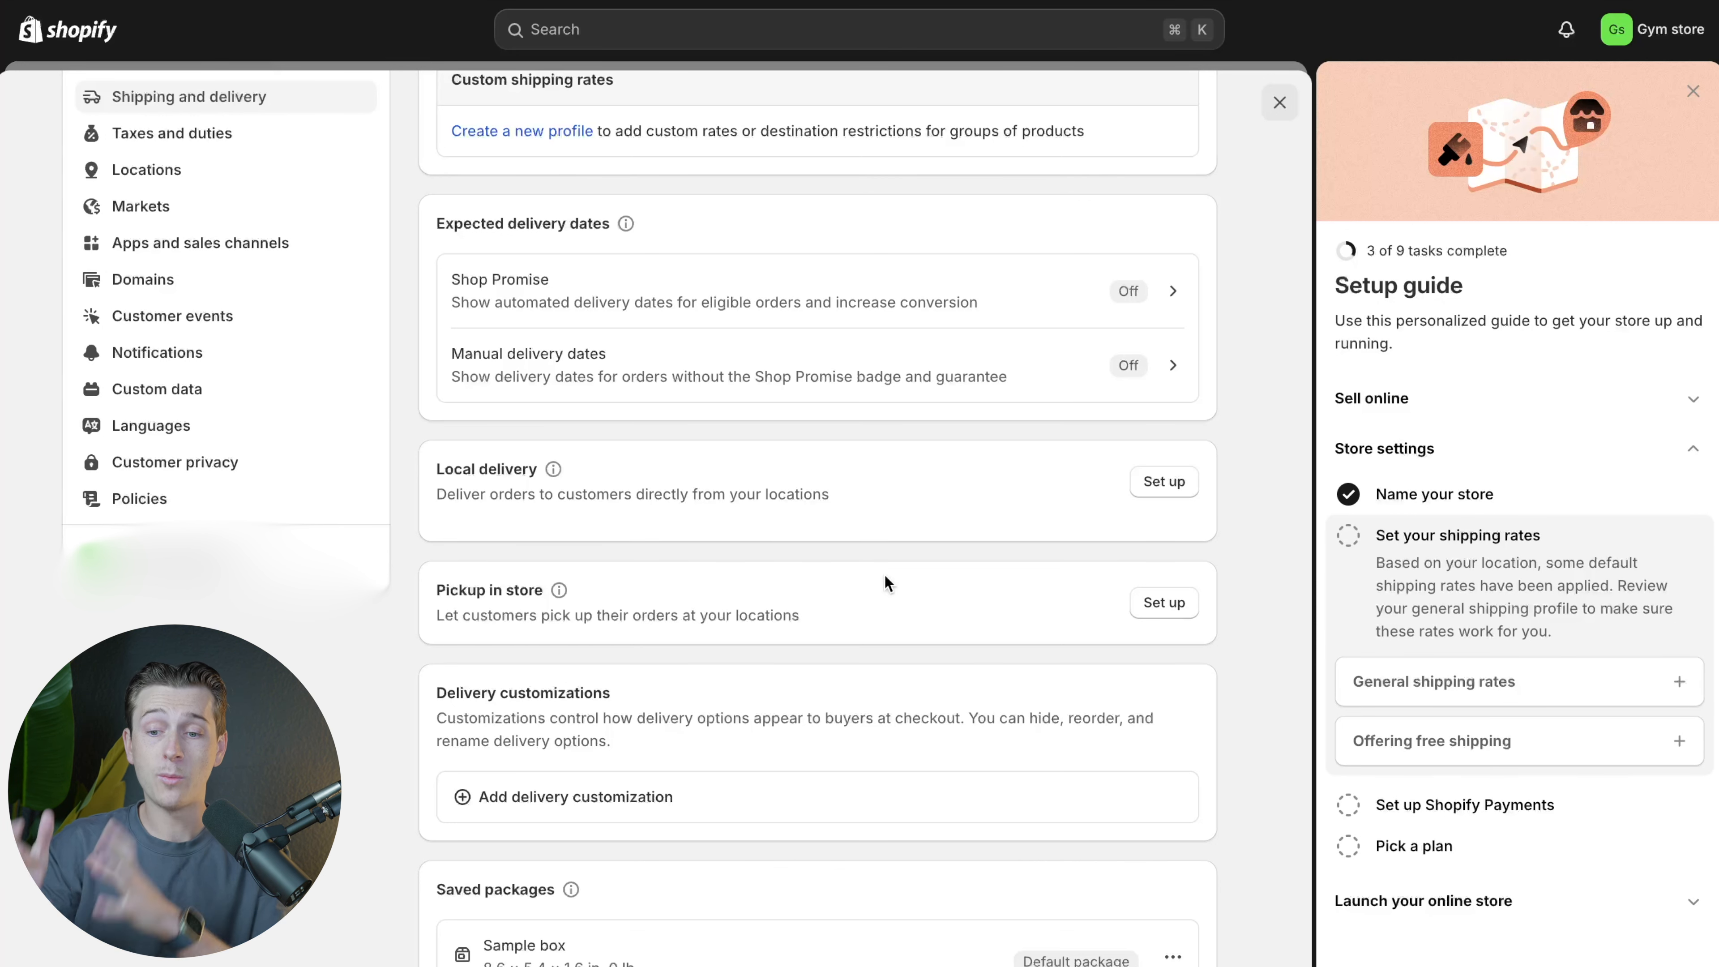
scroll(884, 573, "up", 5)
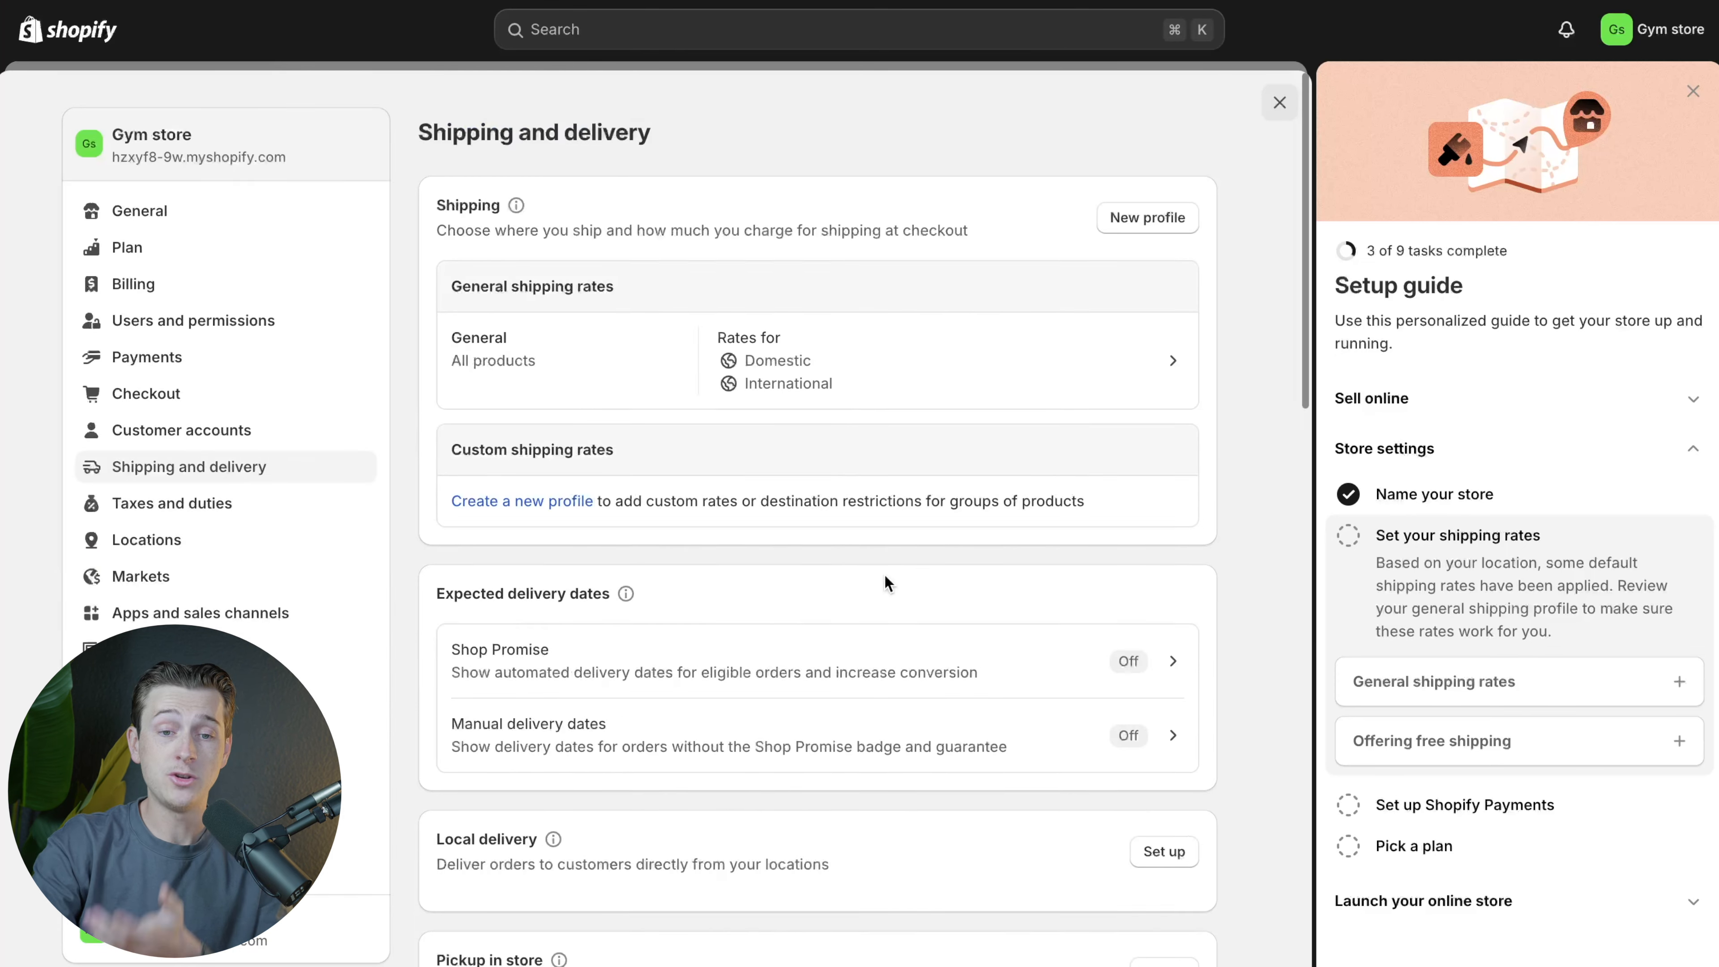
left_click(1279, 102)
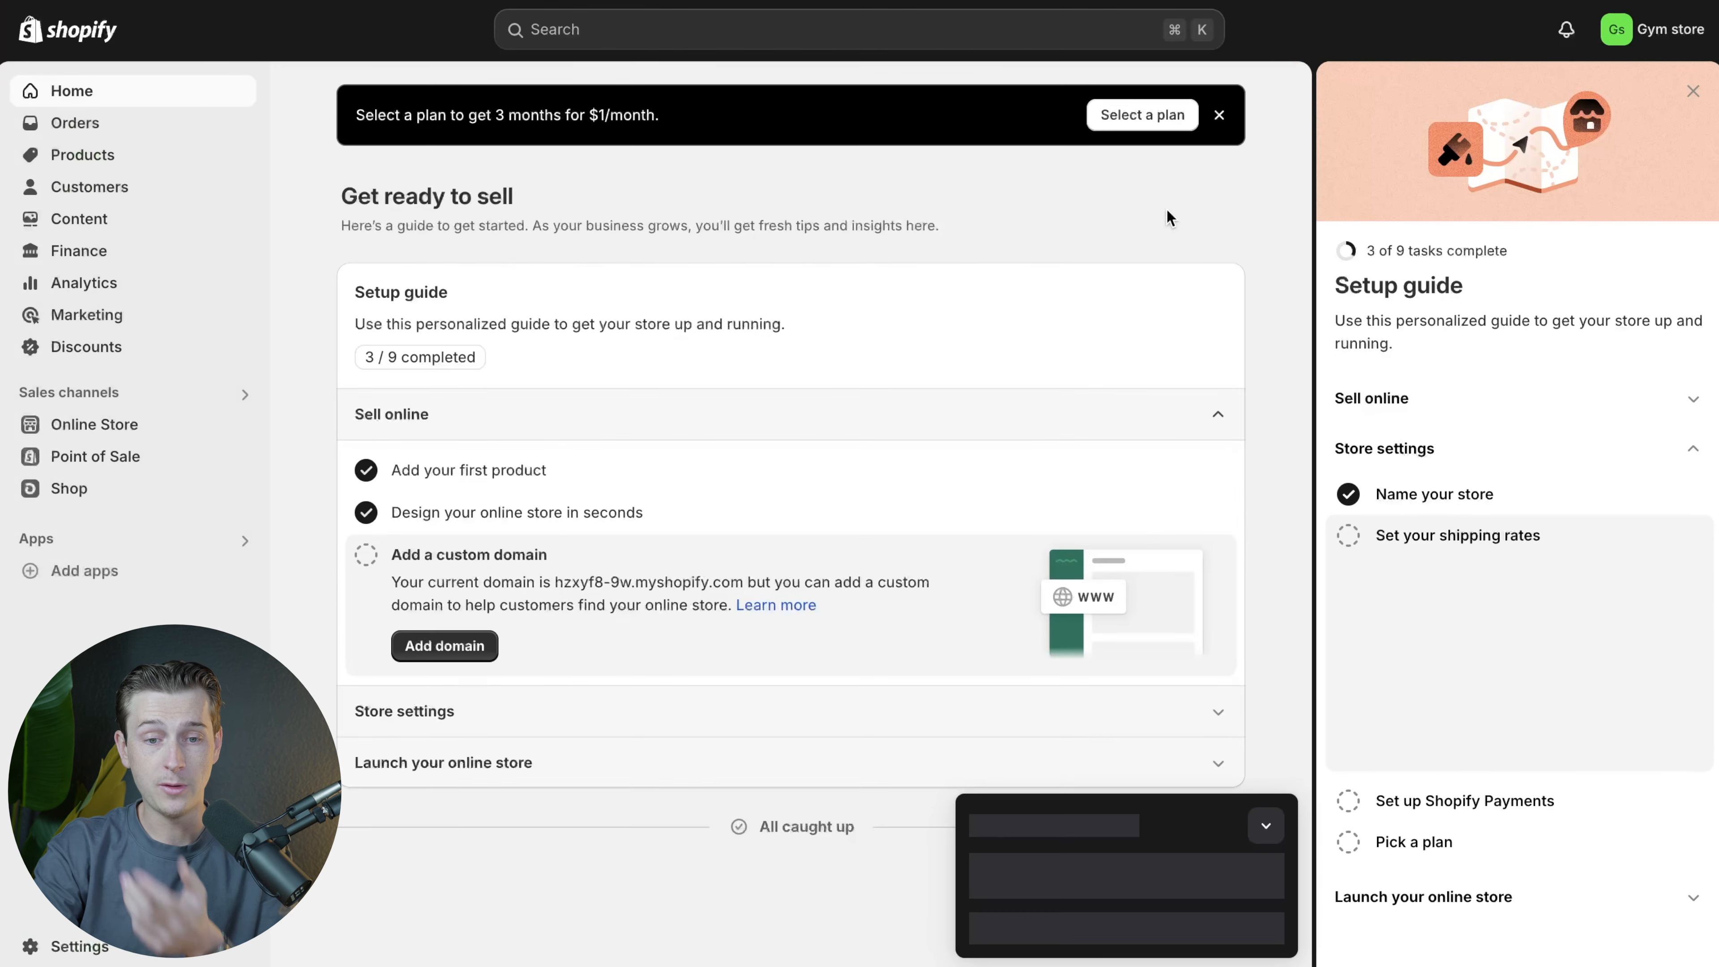
Step: Open the Shopify Payments task from the setup guide, view the available payment providers and return to the home page
left_click(594, 701)
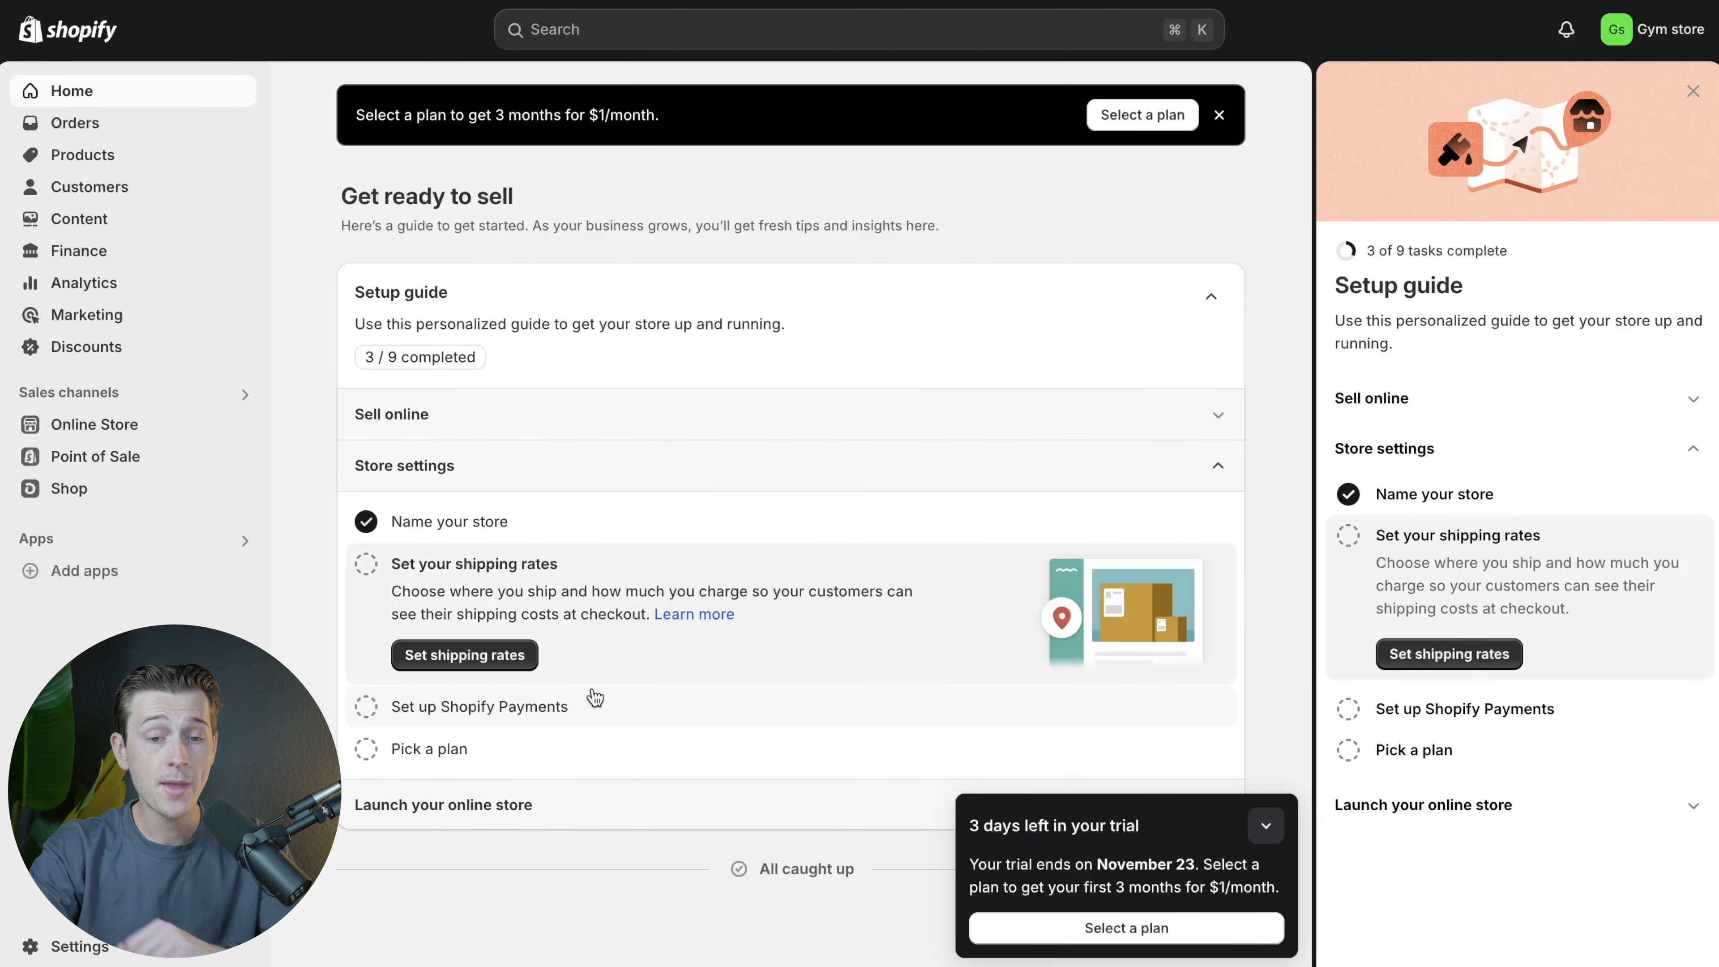
left_click(547, 707)
left_click(547, 708)
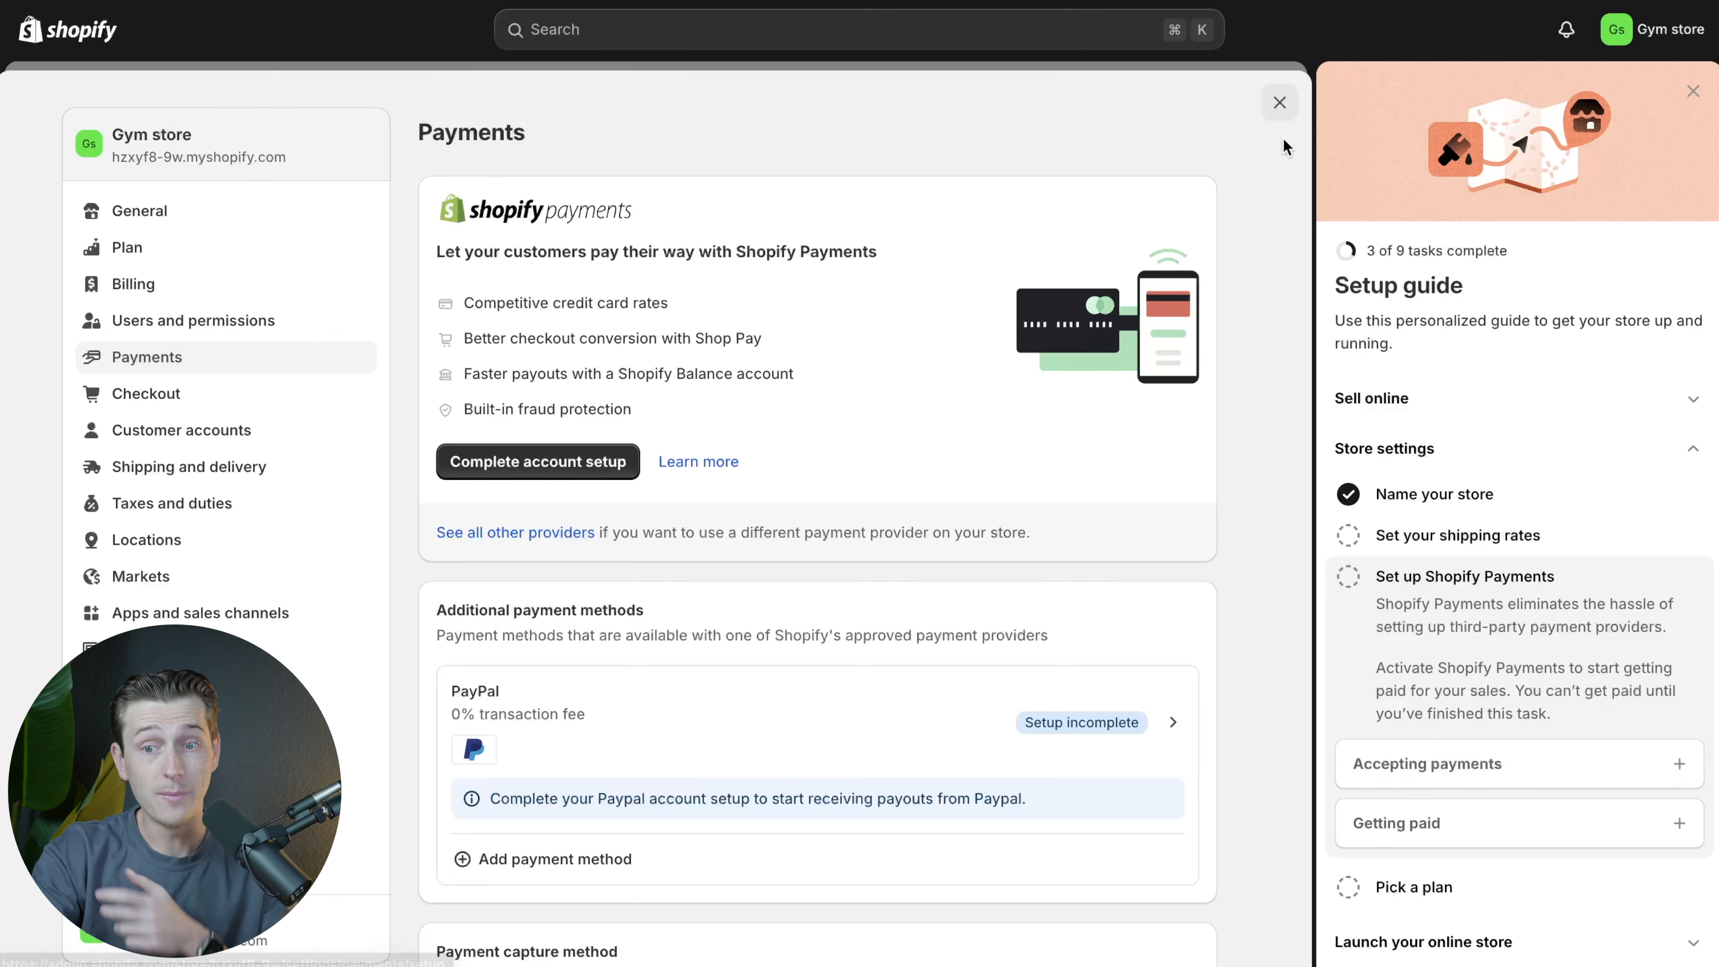
left_click(1280, 102)
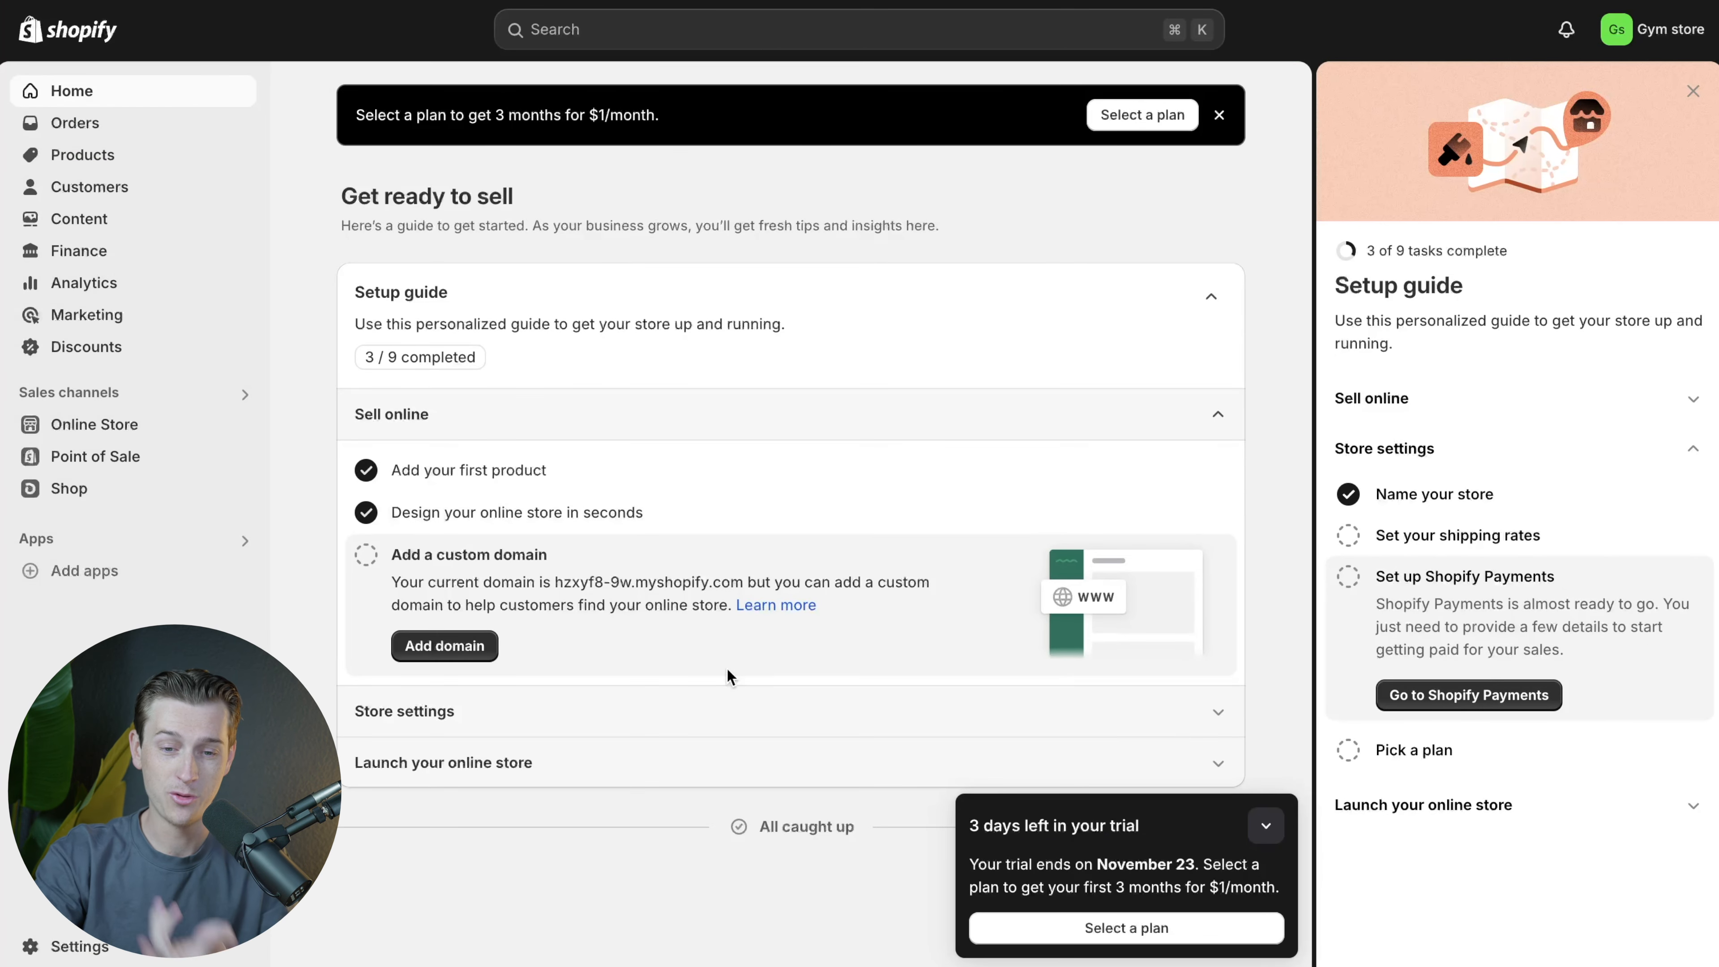
Step: Open the plan selection from the setup guide's store settings, compare the Basic, Shopify, Advanced and Plus plans, and close it
left_click(706, 711)
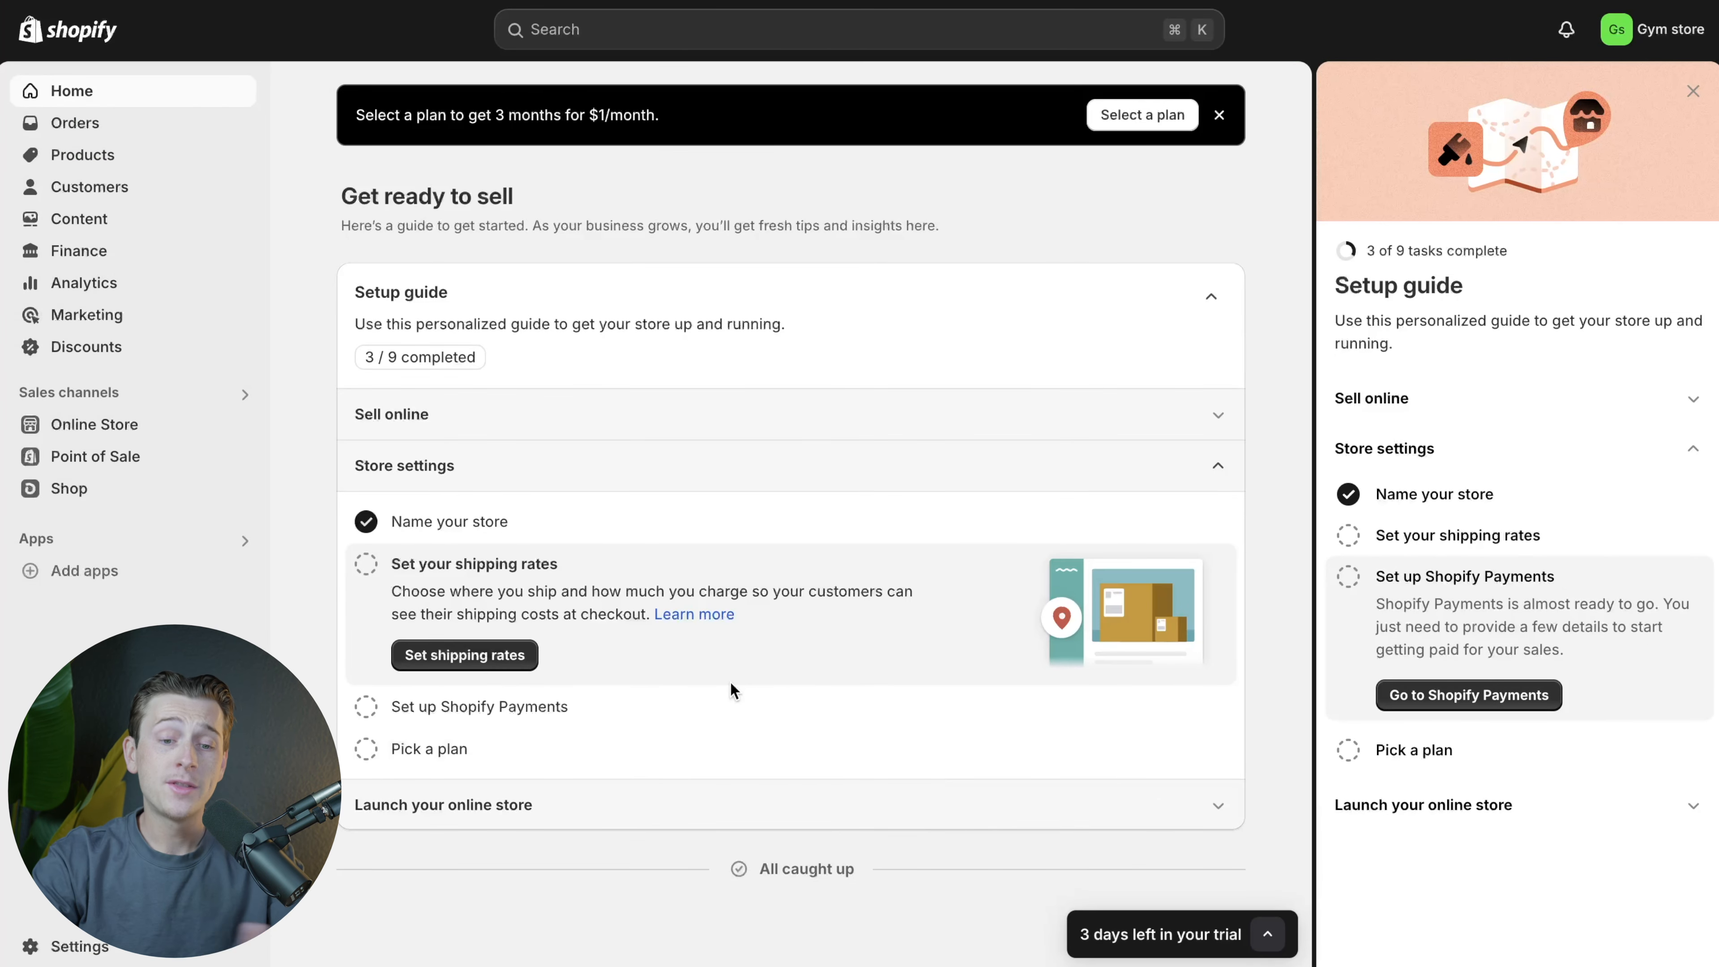
left_click(594, 747)
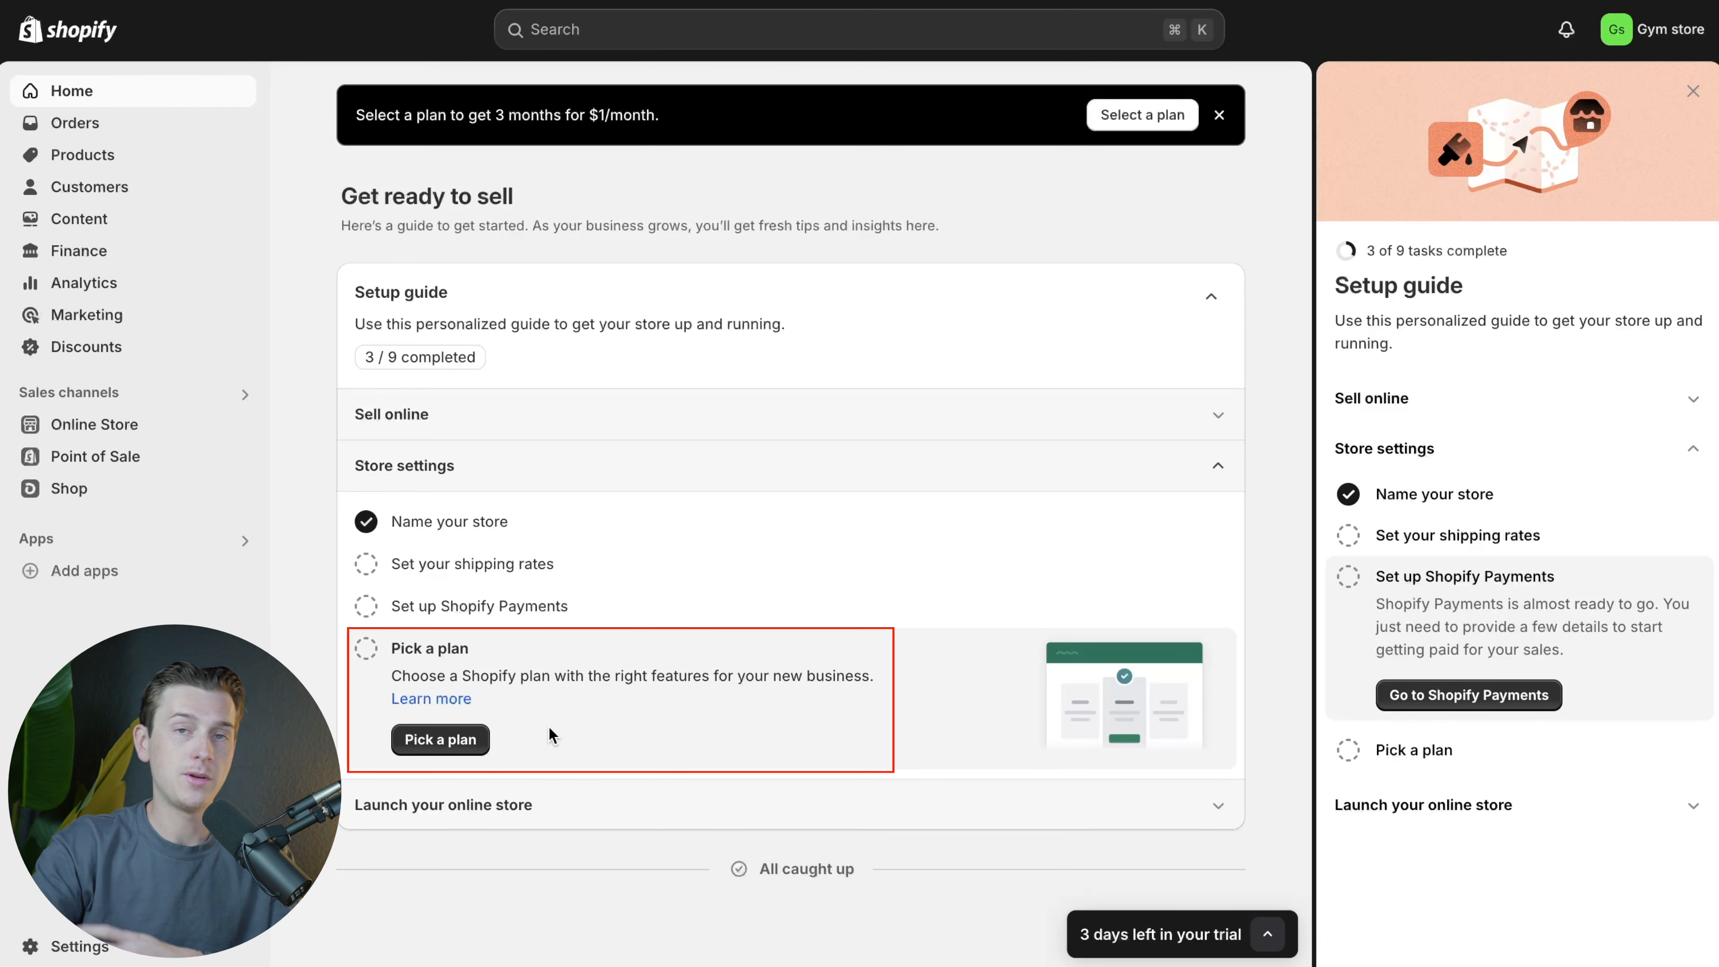
left_click(472, 741)
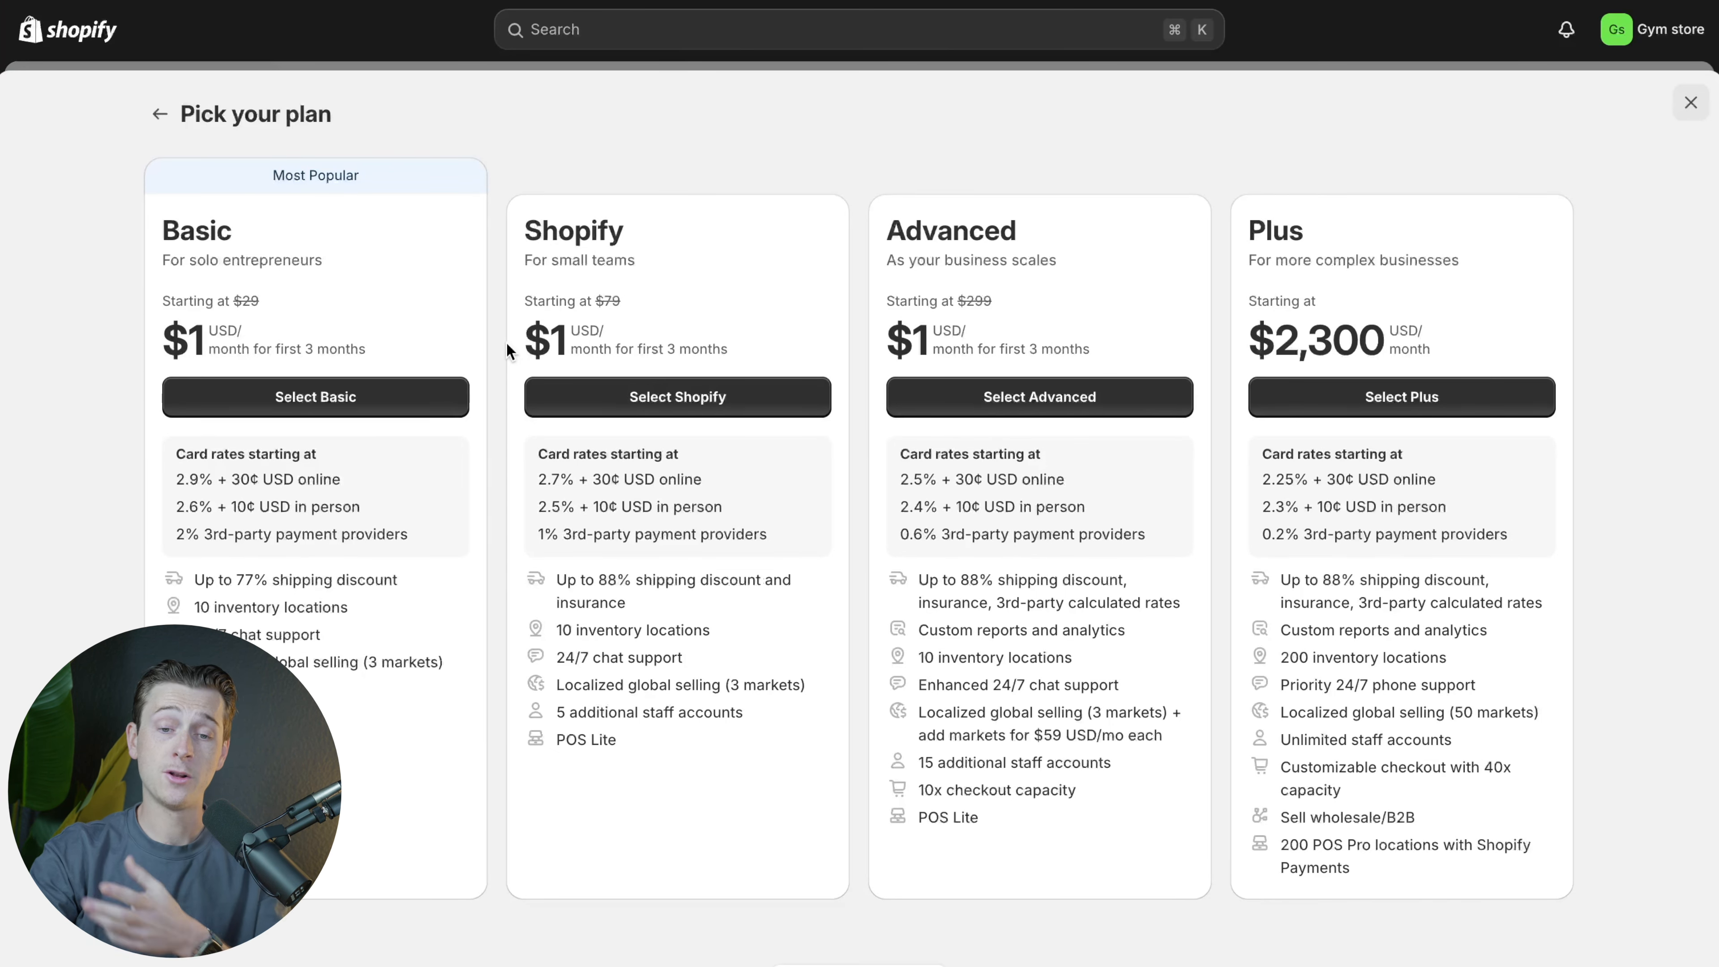
left_click(1708, 112)
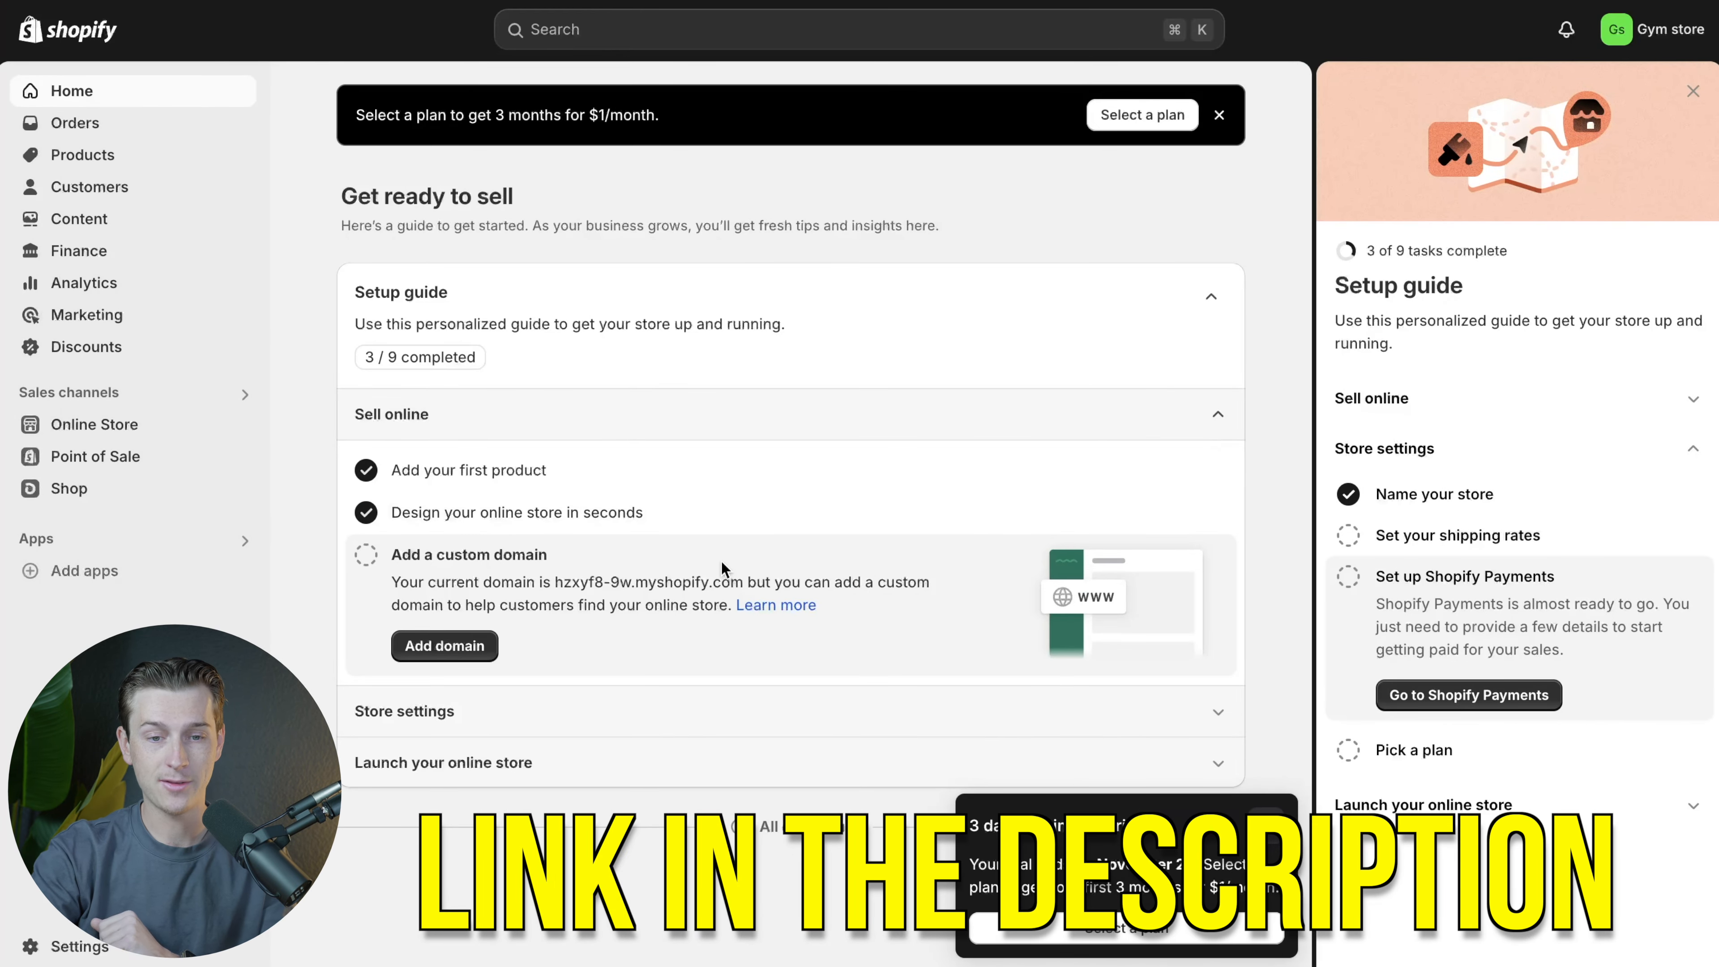
Step: Collapse the trial notice and view the setup guide's tasks for launching the online store
scroll(598, 734, "down", 1)
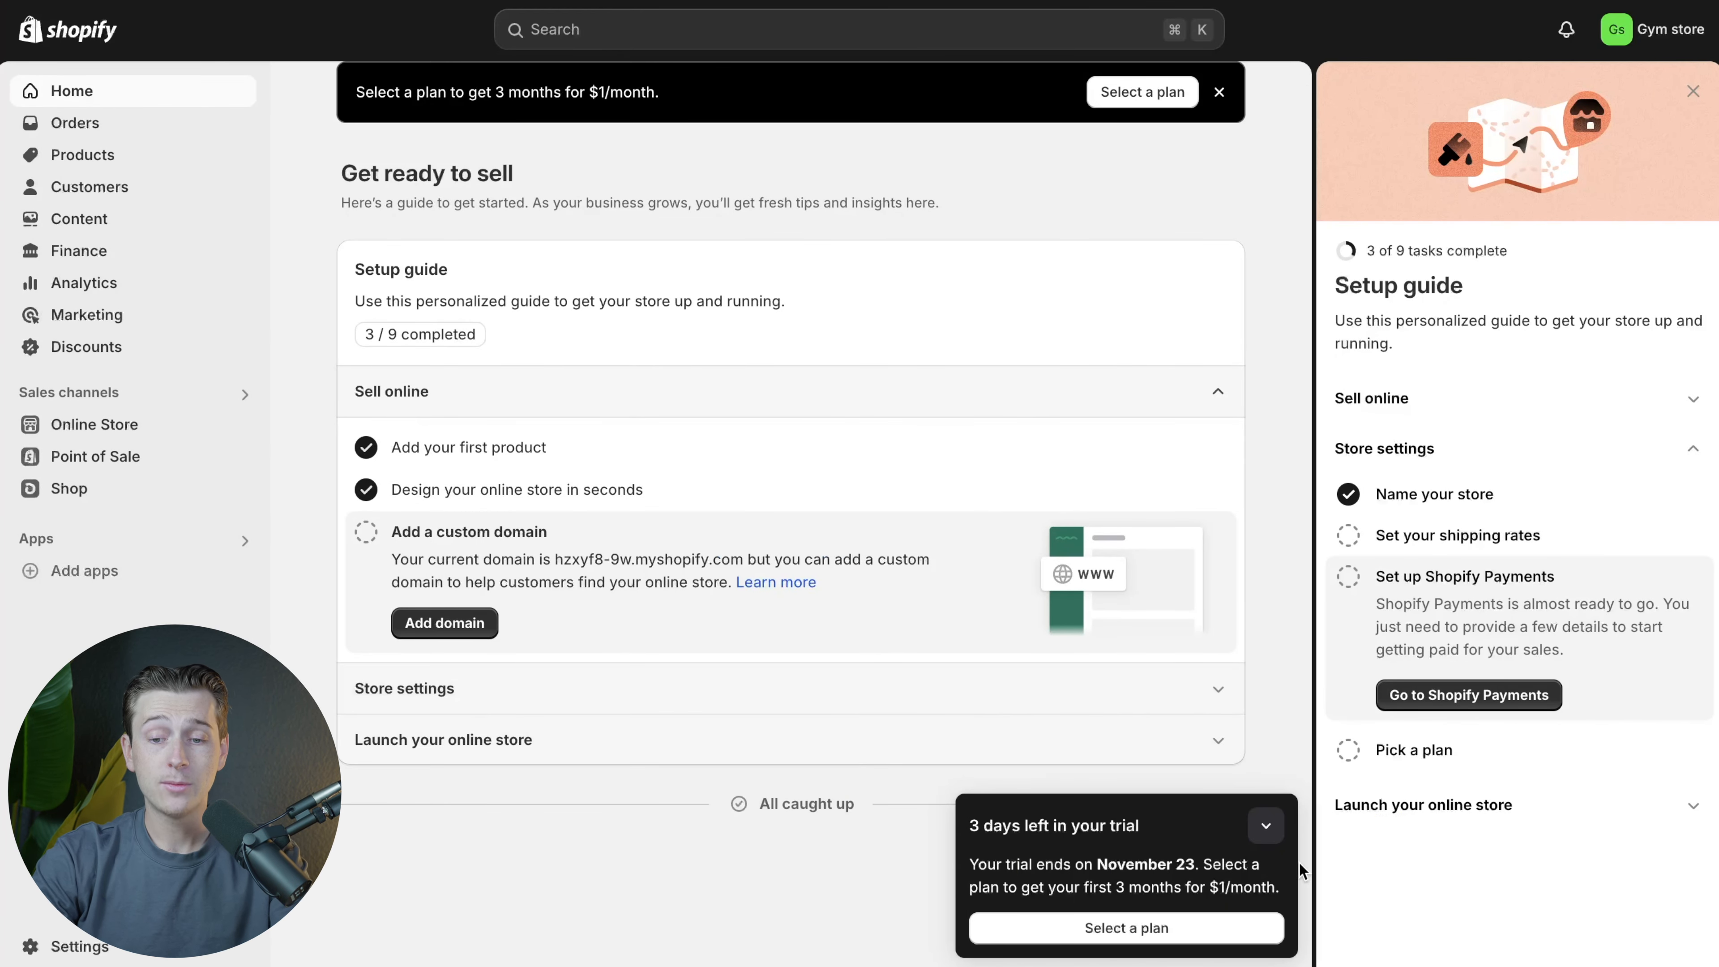
left_click(1265, 830)
left_click(1212, 746)
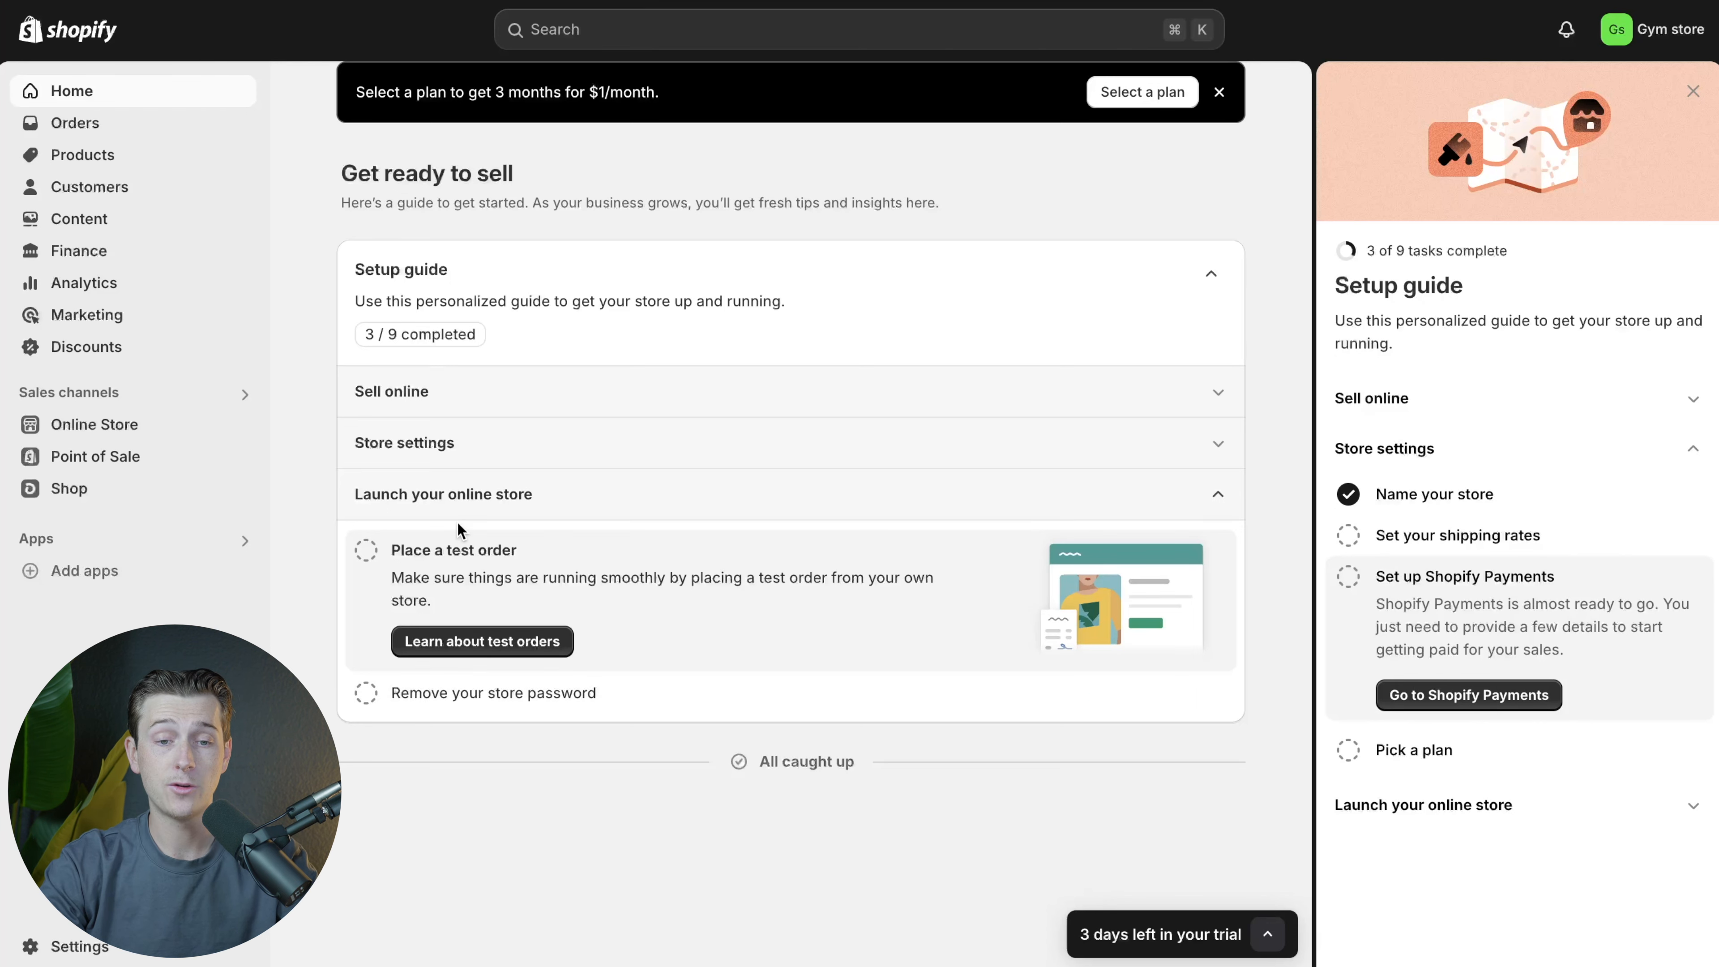
Step: Open the online store's current Clarity theme for customization and select the password page's header
left_click(169, 426)
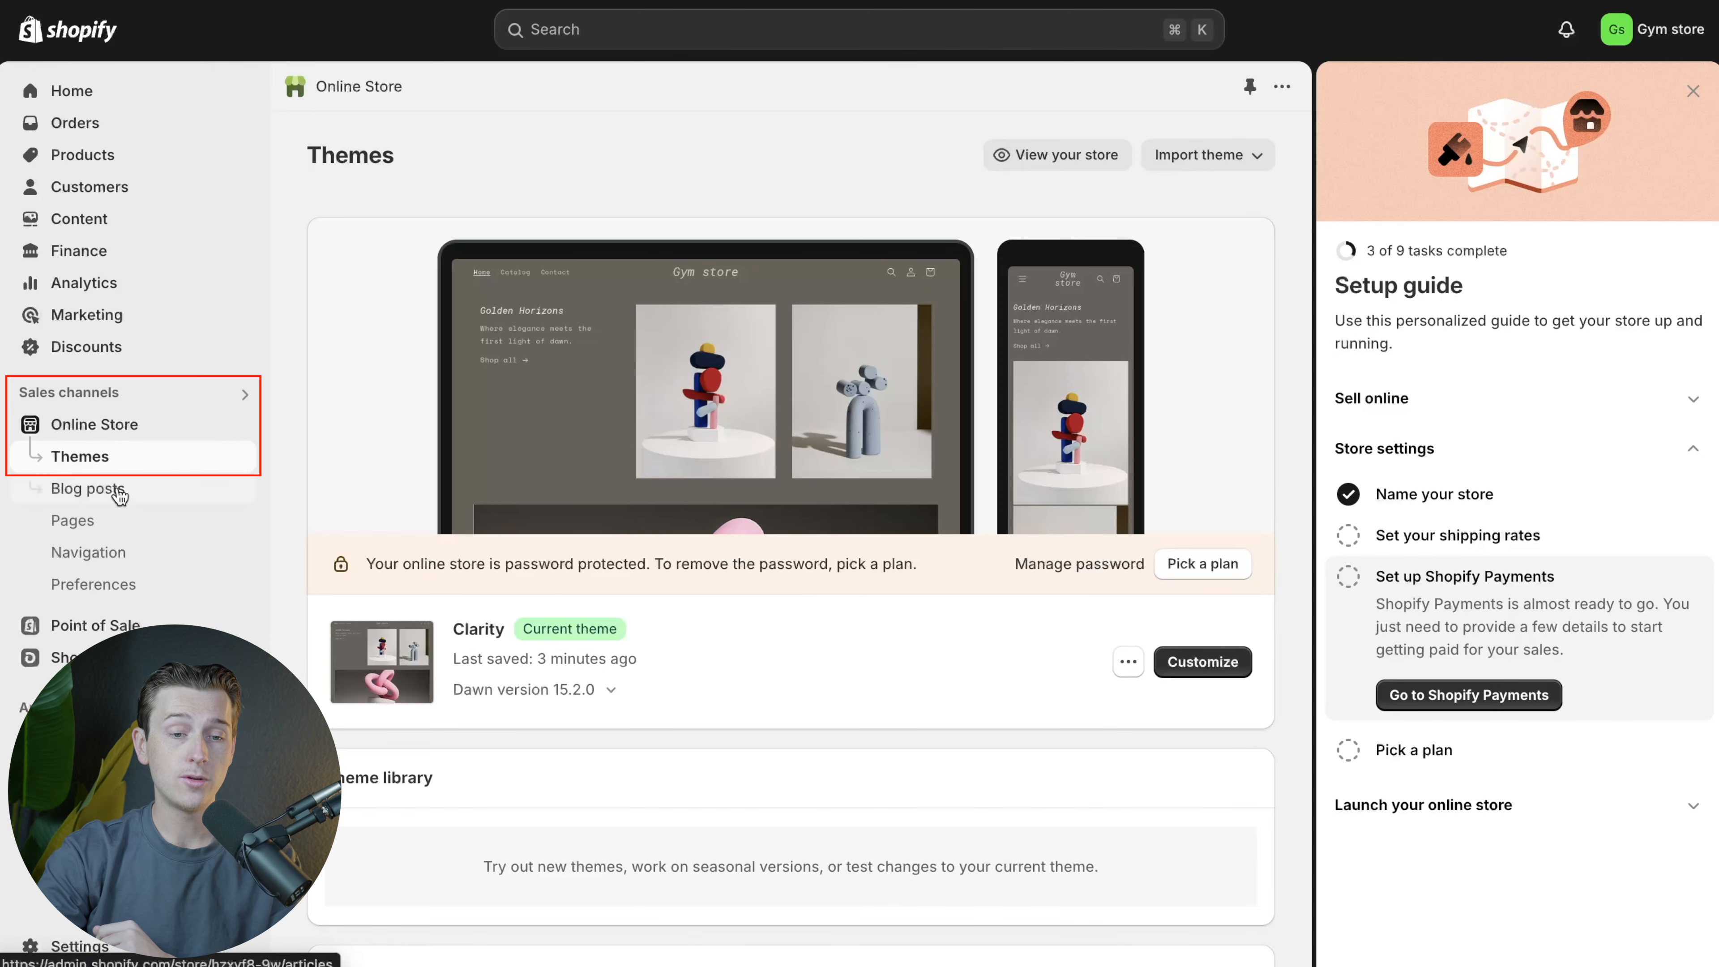
left_click(1231, 658)
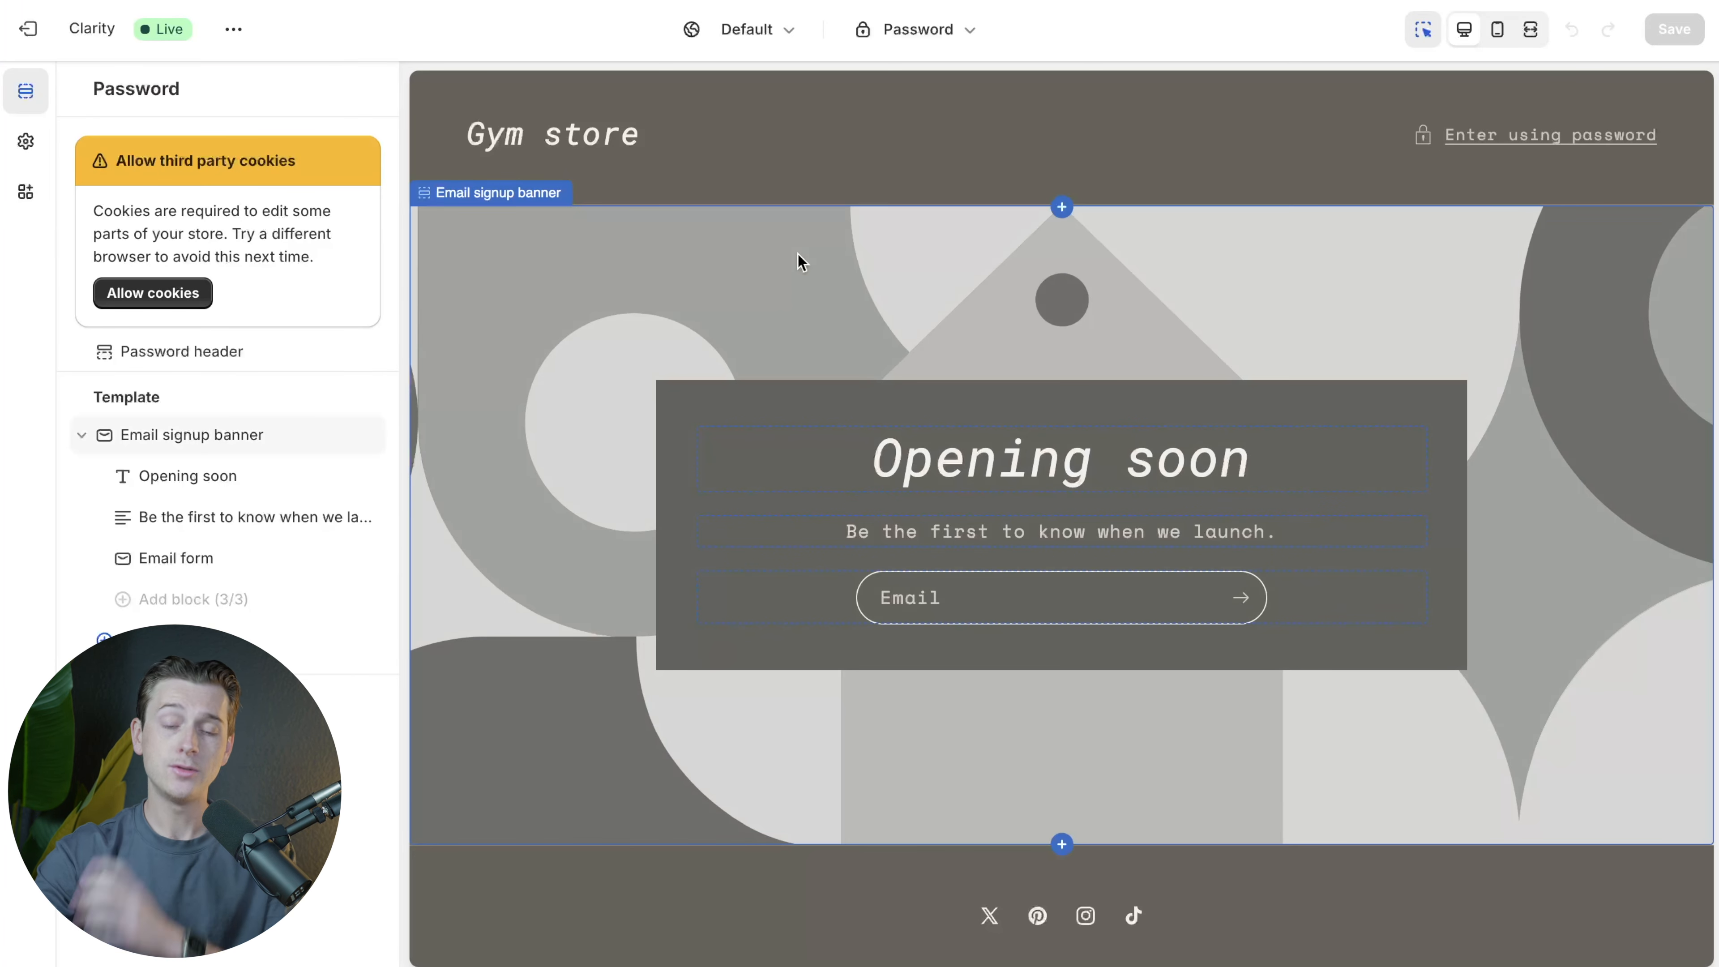
left_click(509, 93)
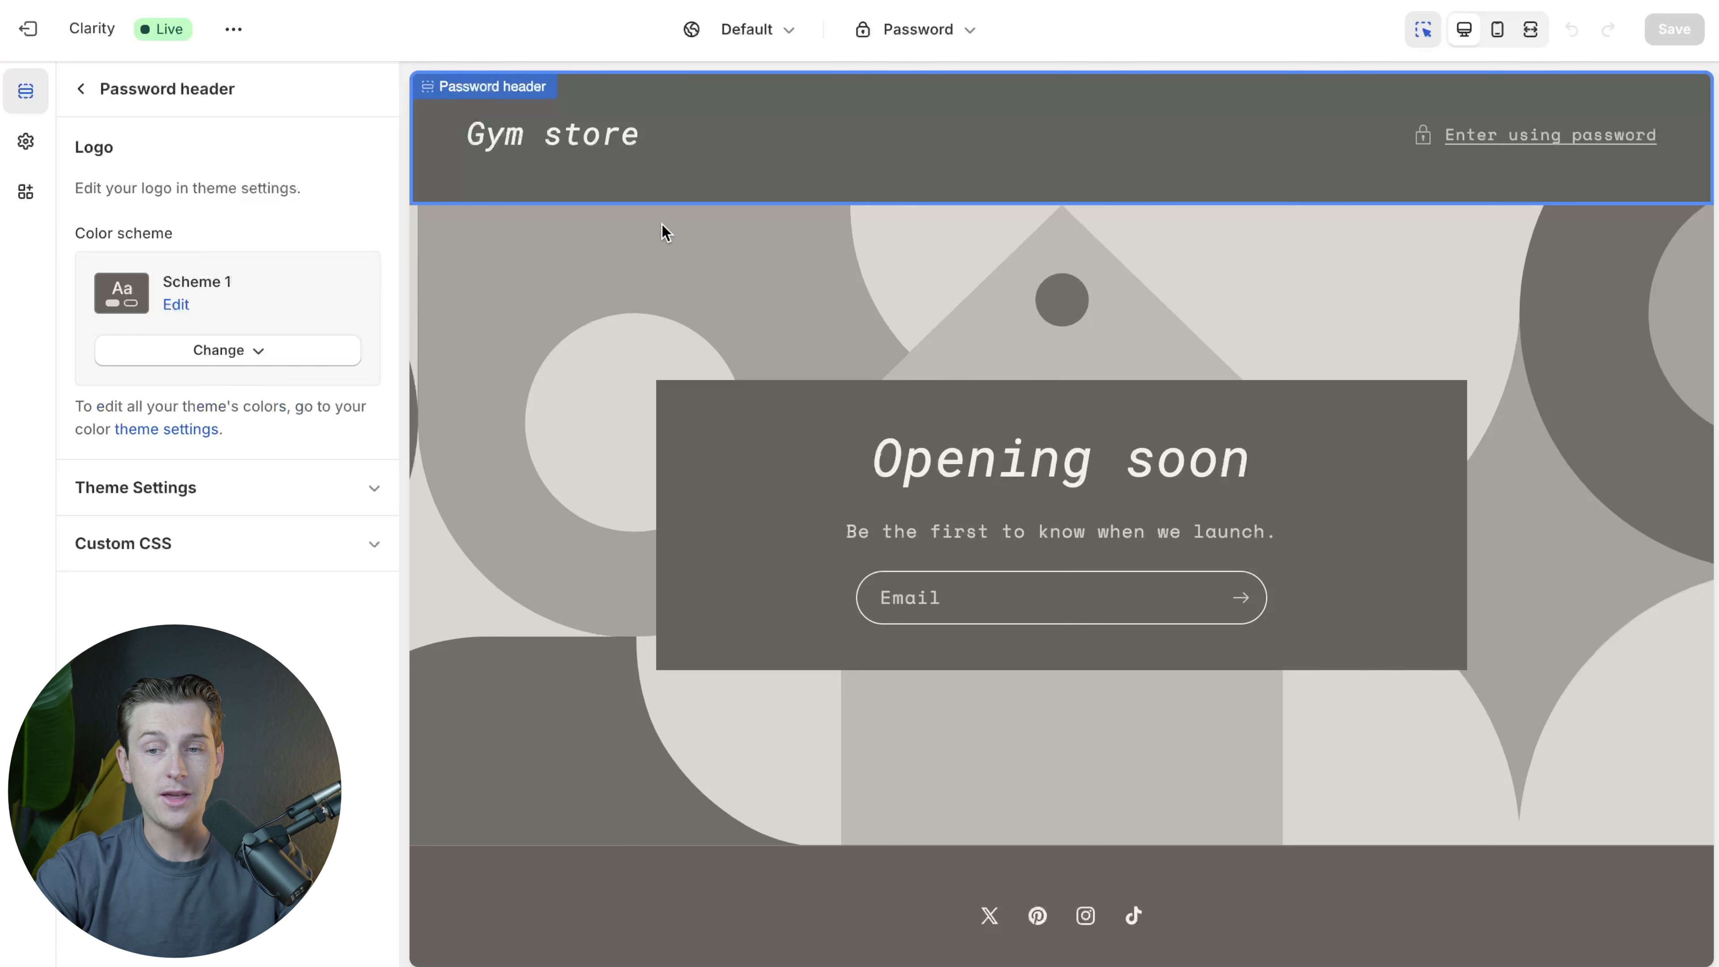
Step: Select the Email signup banner and review its background image, height, content position, alignment and color scheme settings
left_click(627, 275)
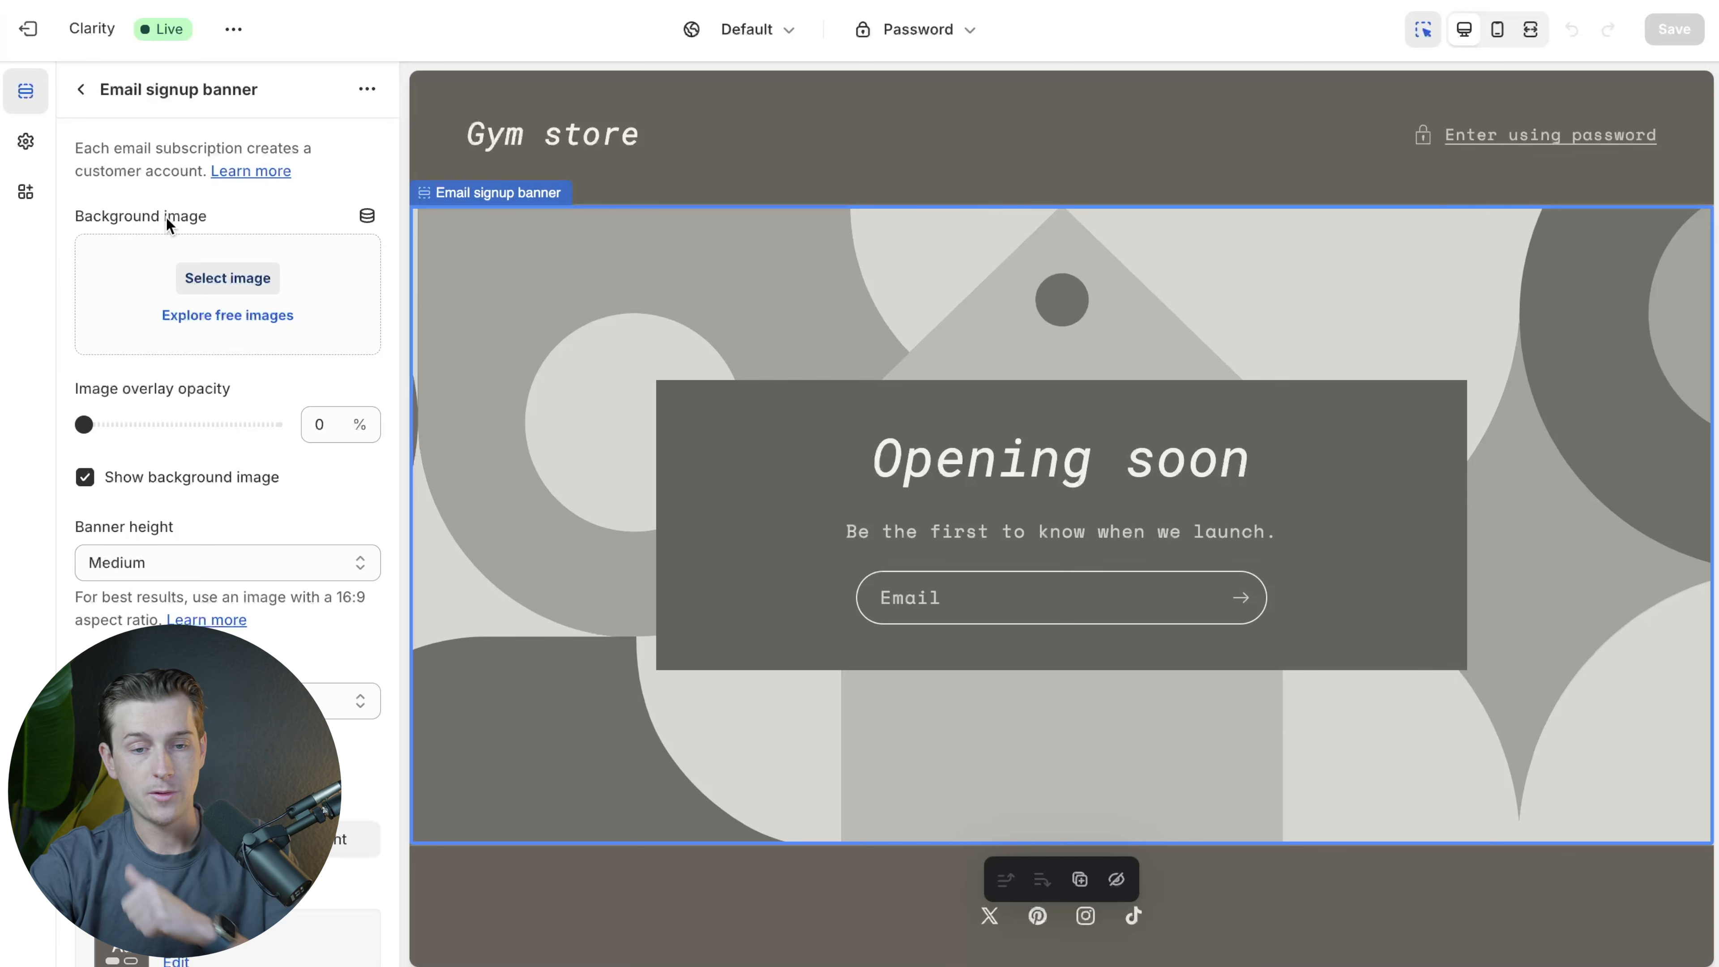
scroll(173, 363, "down", 2)
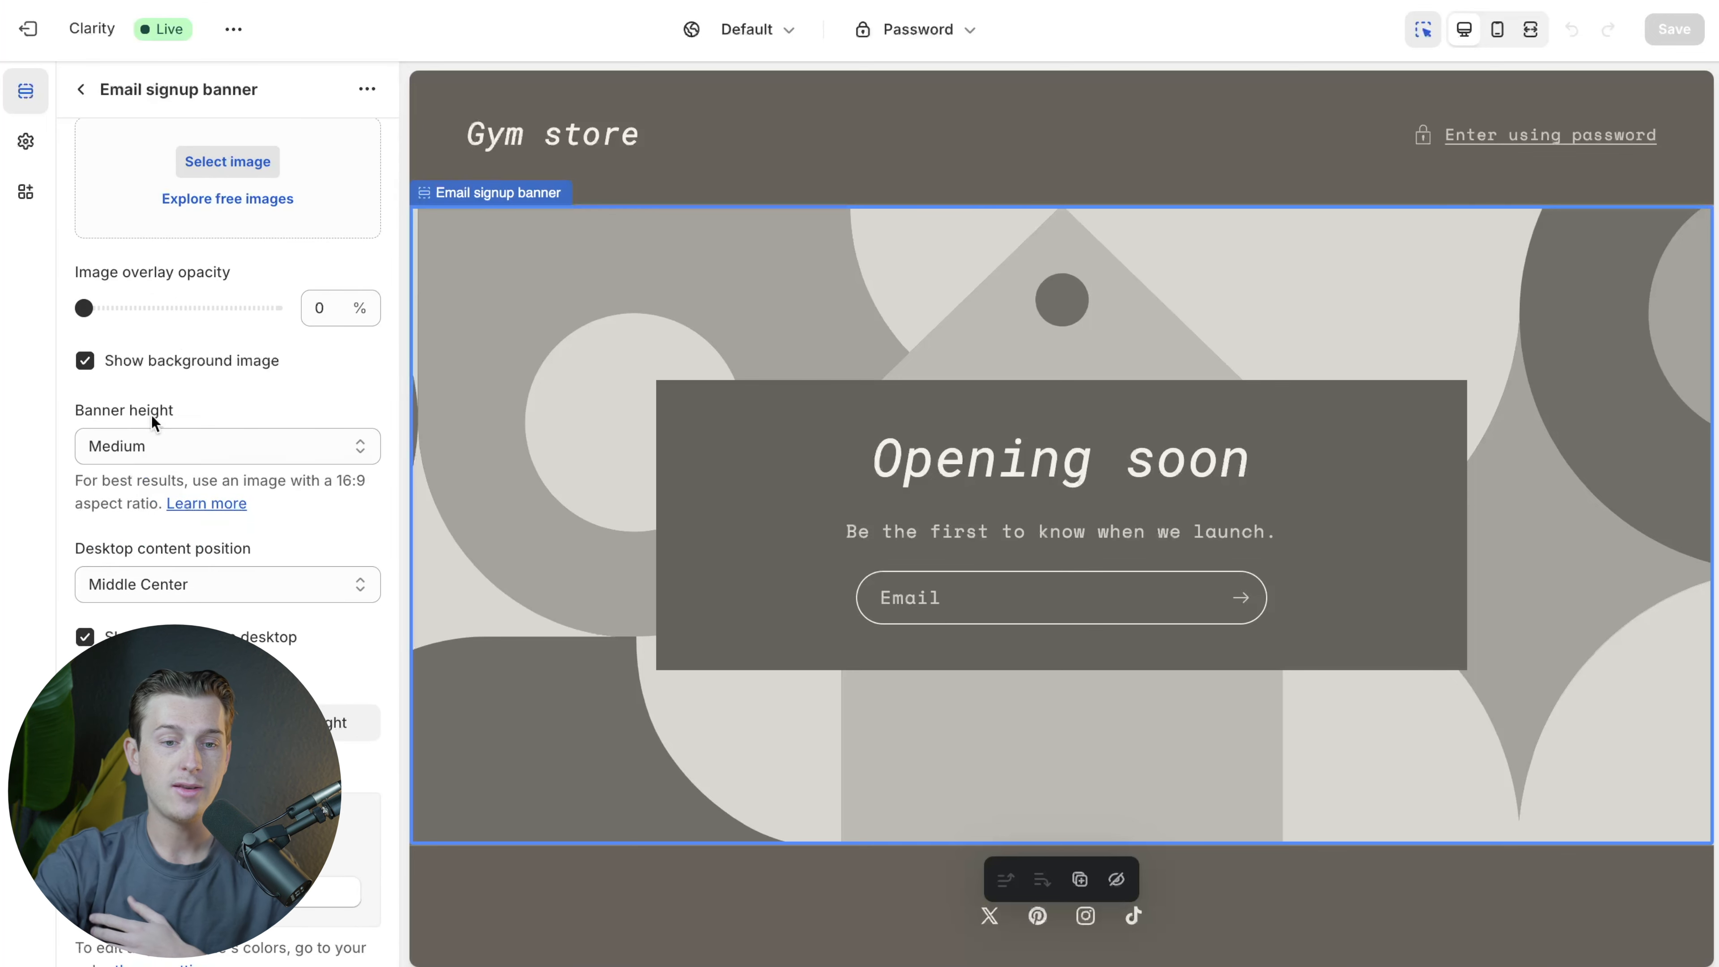
scroll(217, 546, "down", 5)
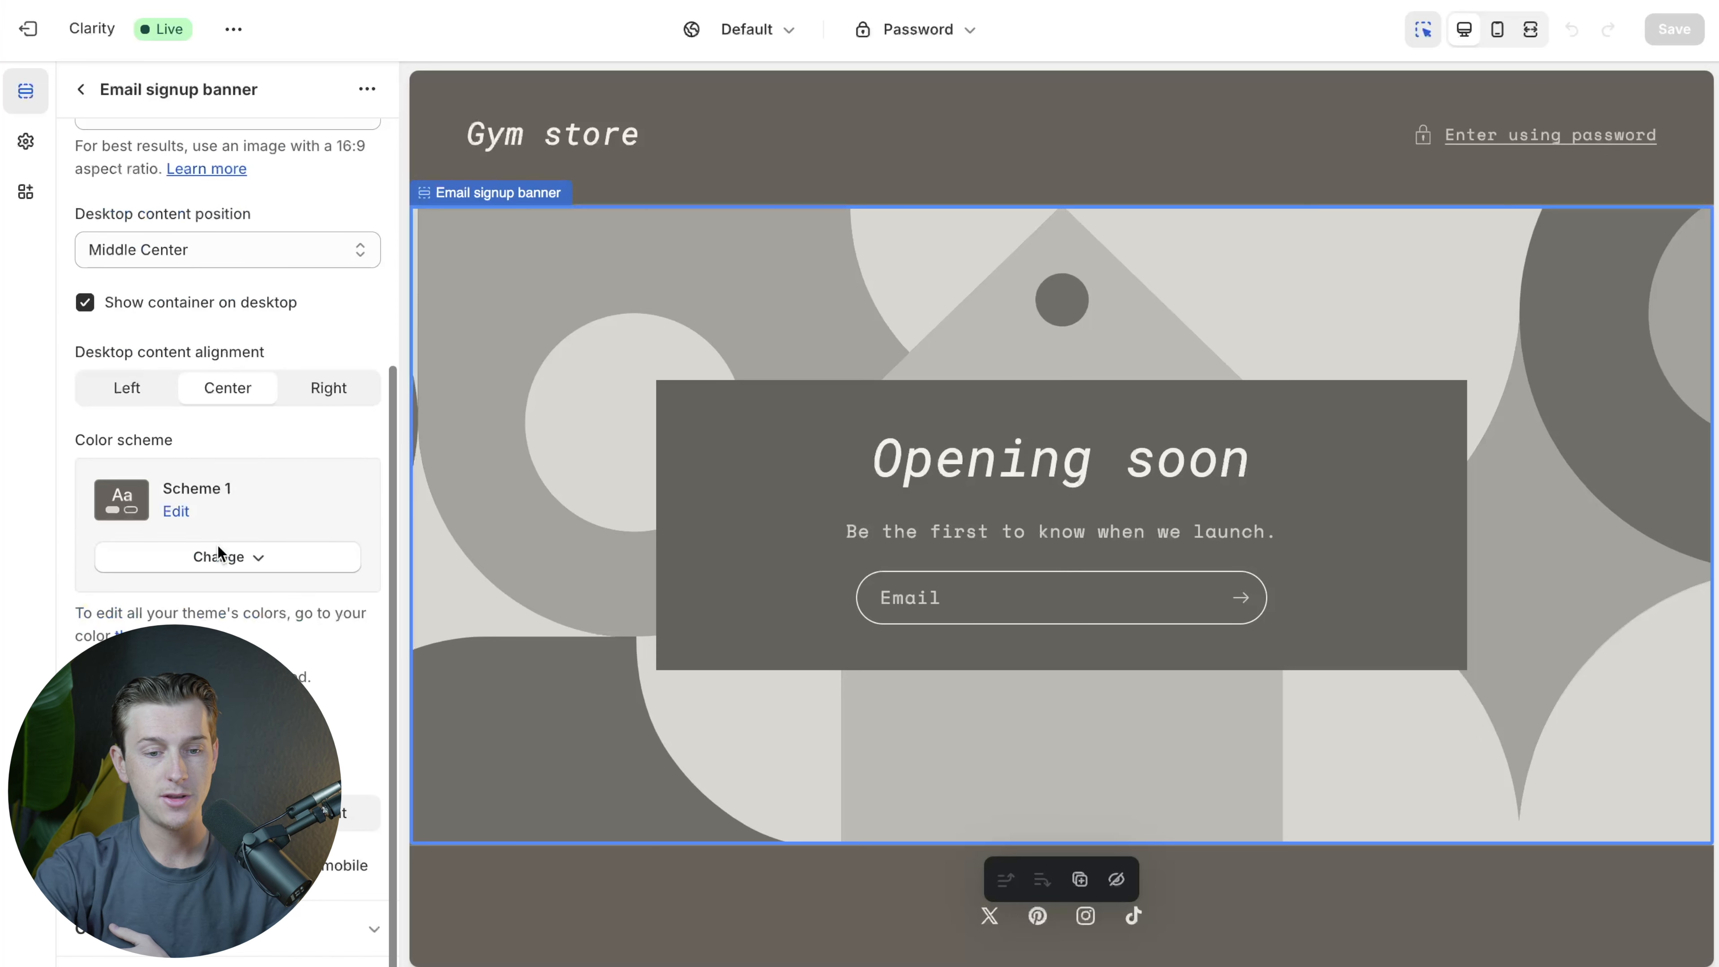
scroll(217, 544, "up", 7)
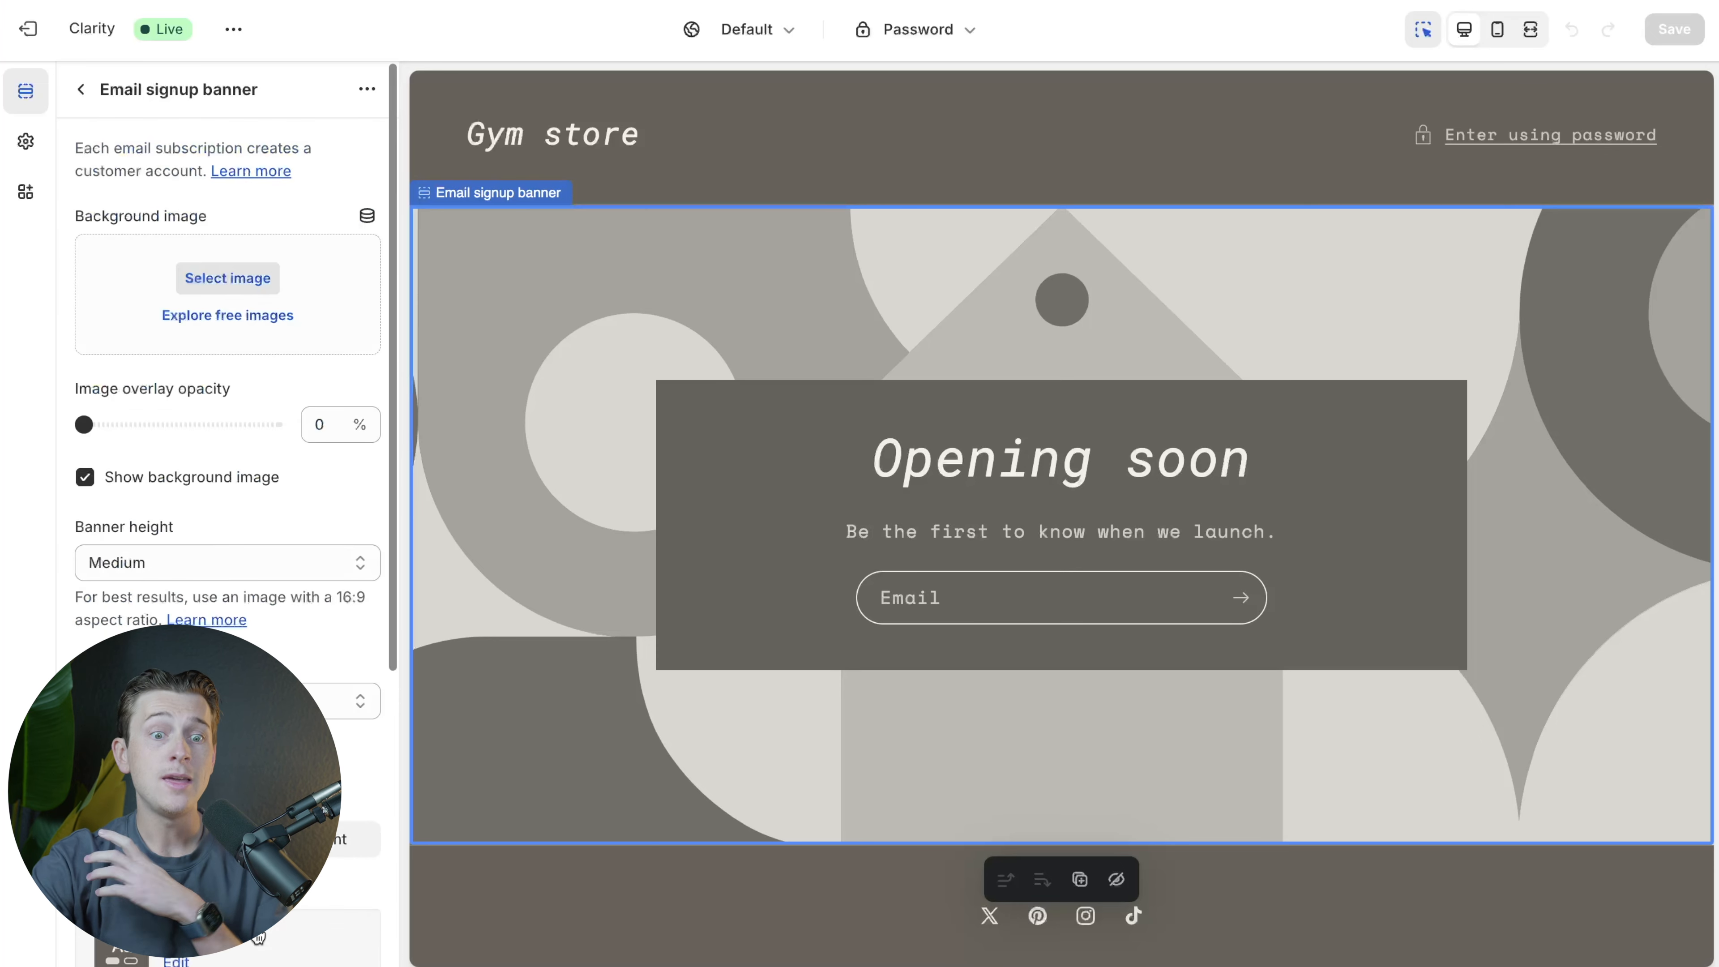
Step: View the theme settings categories and return to the Email signup banner's settings
left_click(26, 143)
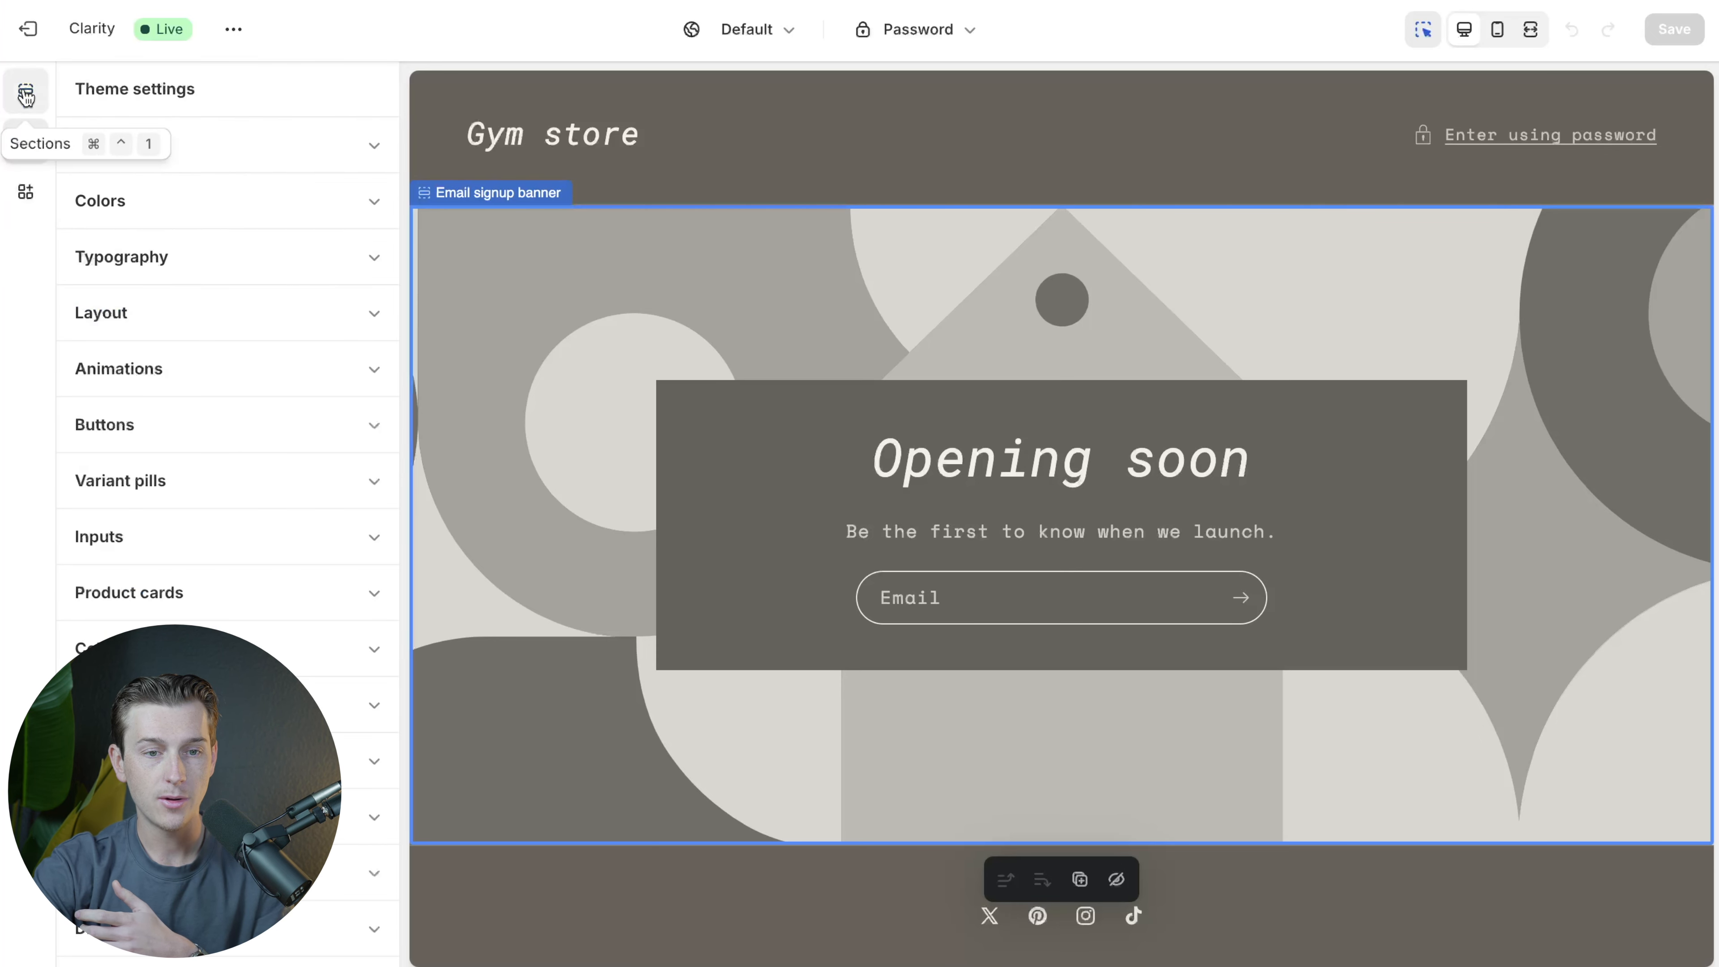
left_click(1049, 528)
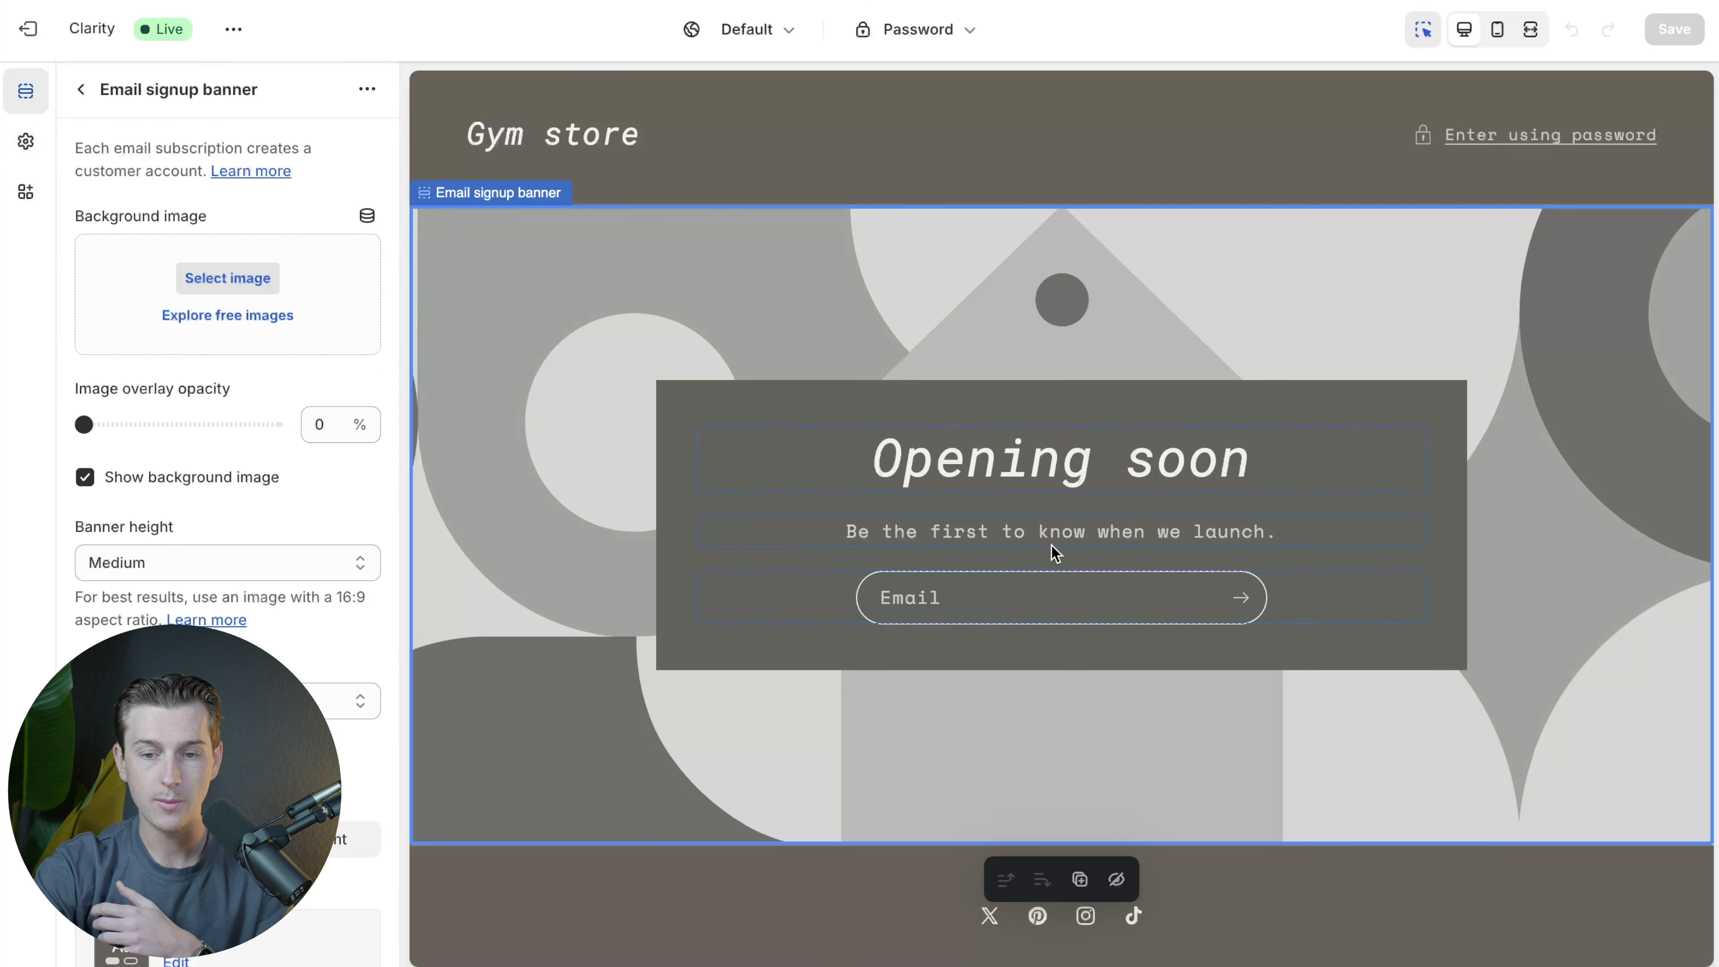
Step: Change the Email signup banner's heading text to "Gym store" and reselect the whole banner section
double_click(1077, 471)
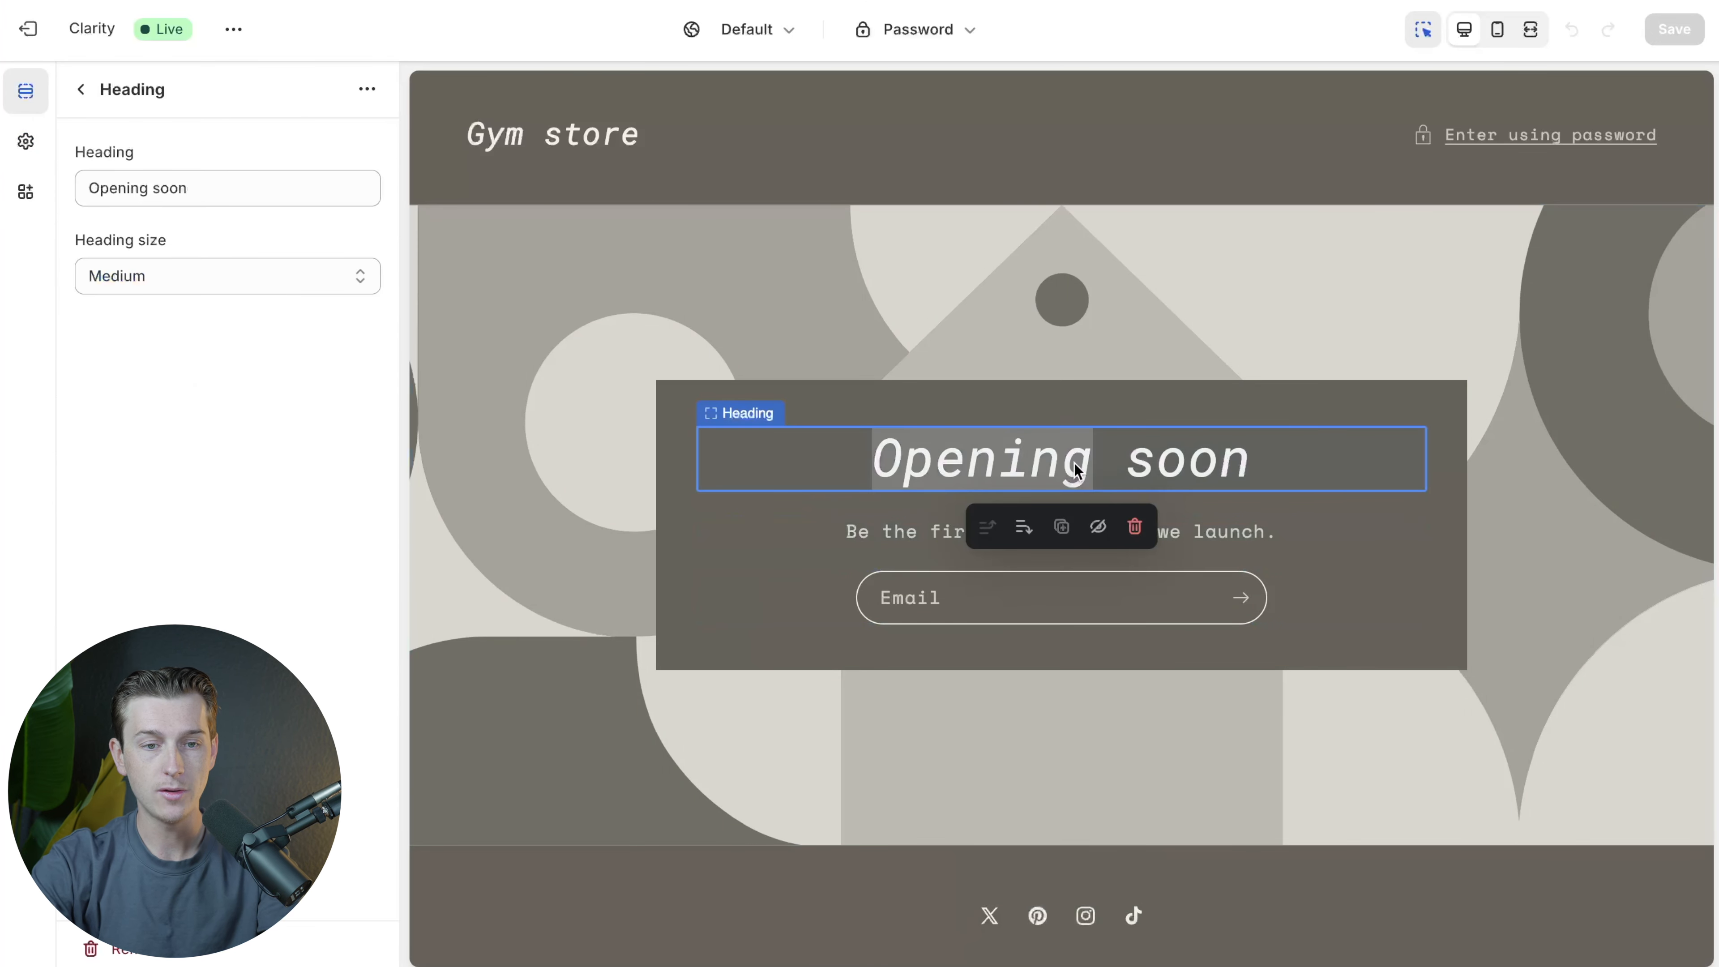
left_click(223, 181)
key("ctrl+a")
key("BackSpace")
type("Gym sTore")
key("BackSpace")
key("BackSpace")
key("BackSpace")
key("BackSpace")
type("tore")
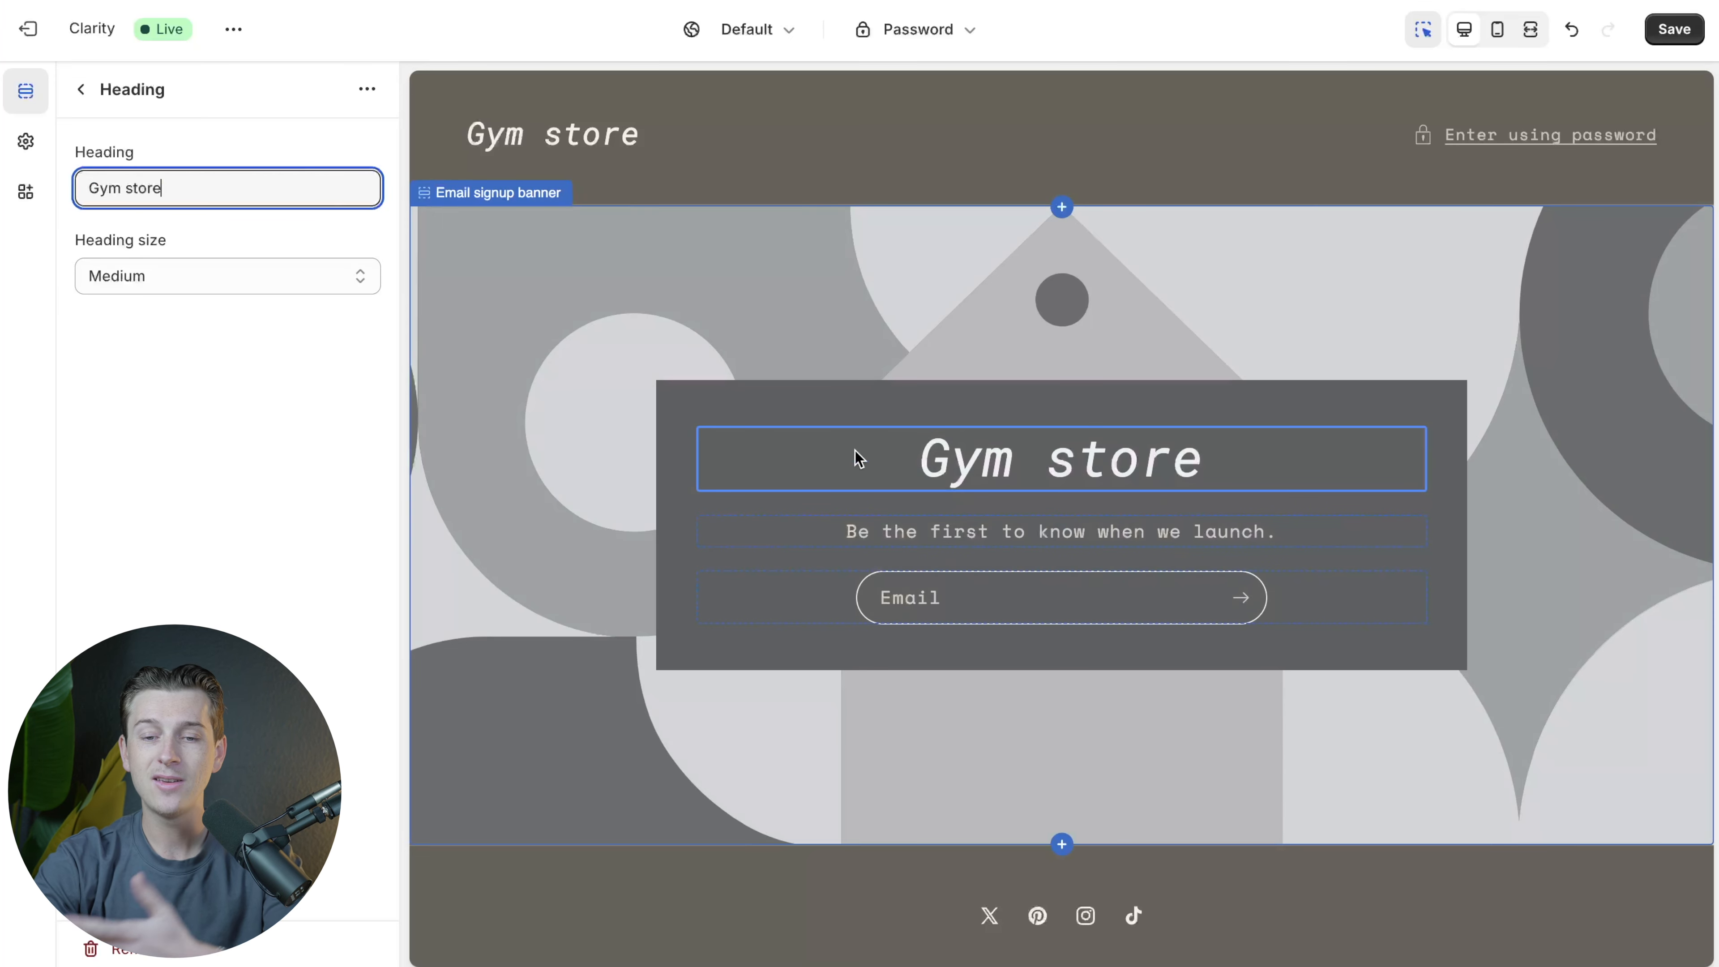
left_click(846, 342)
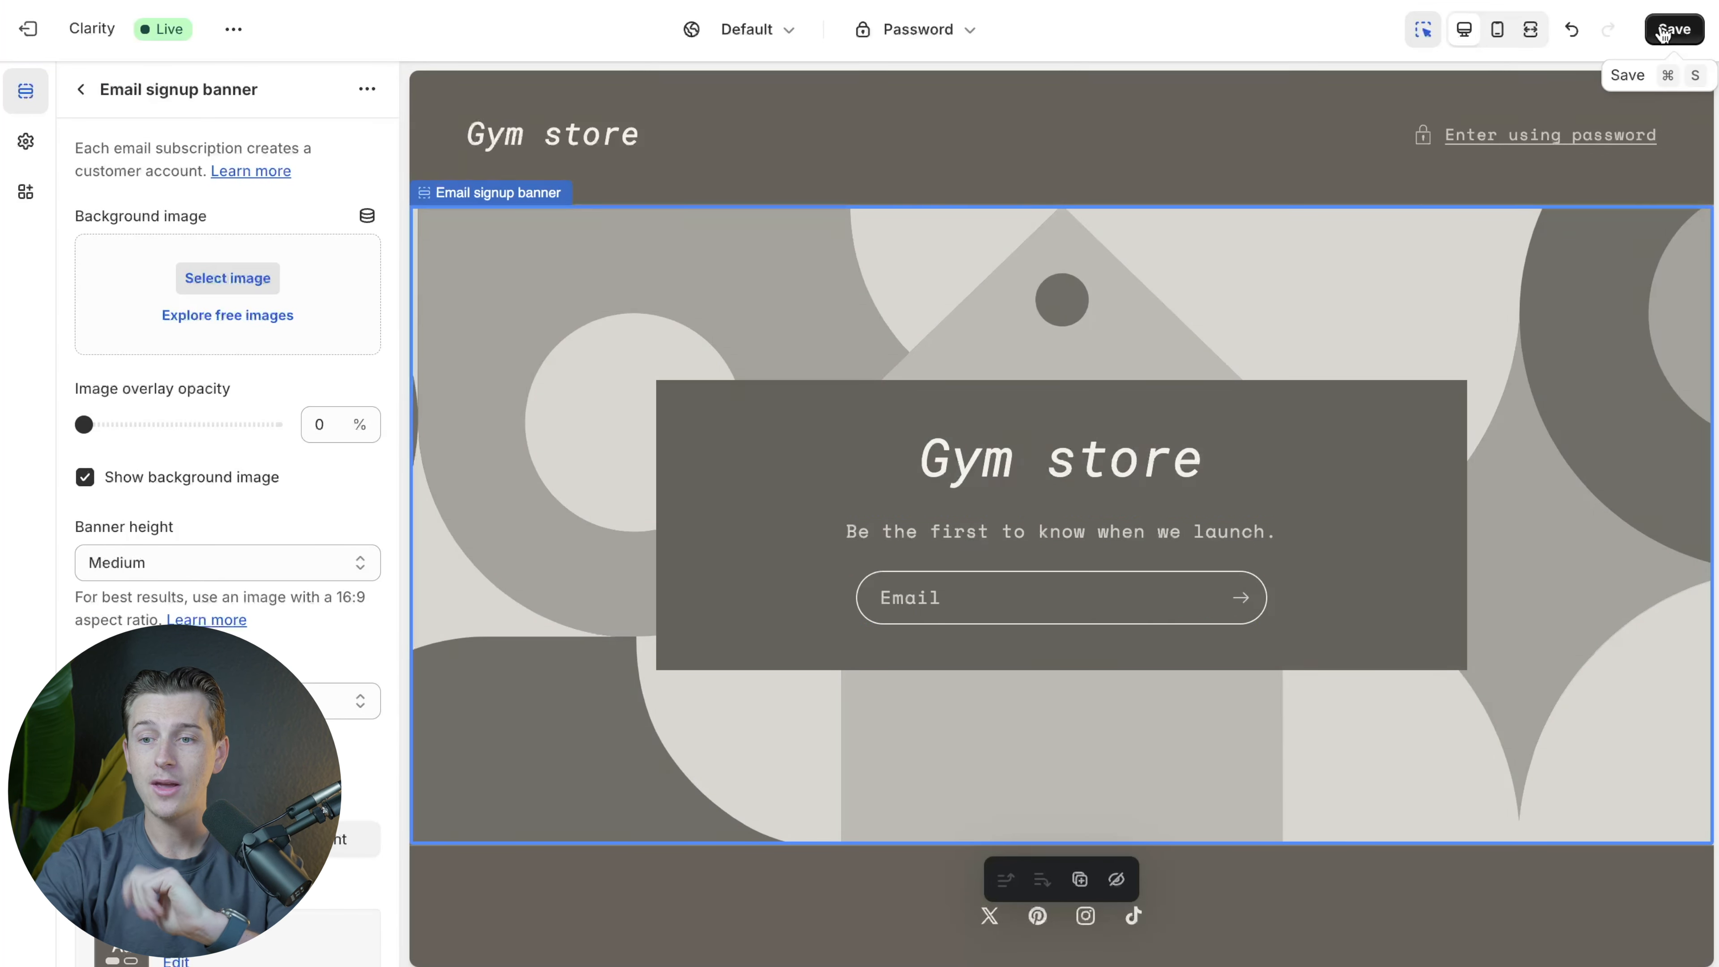
Step: View the list of store pages and templates available for customization and close it without switching from the password page
left_click(953, 38)
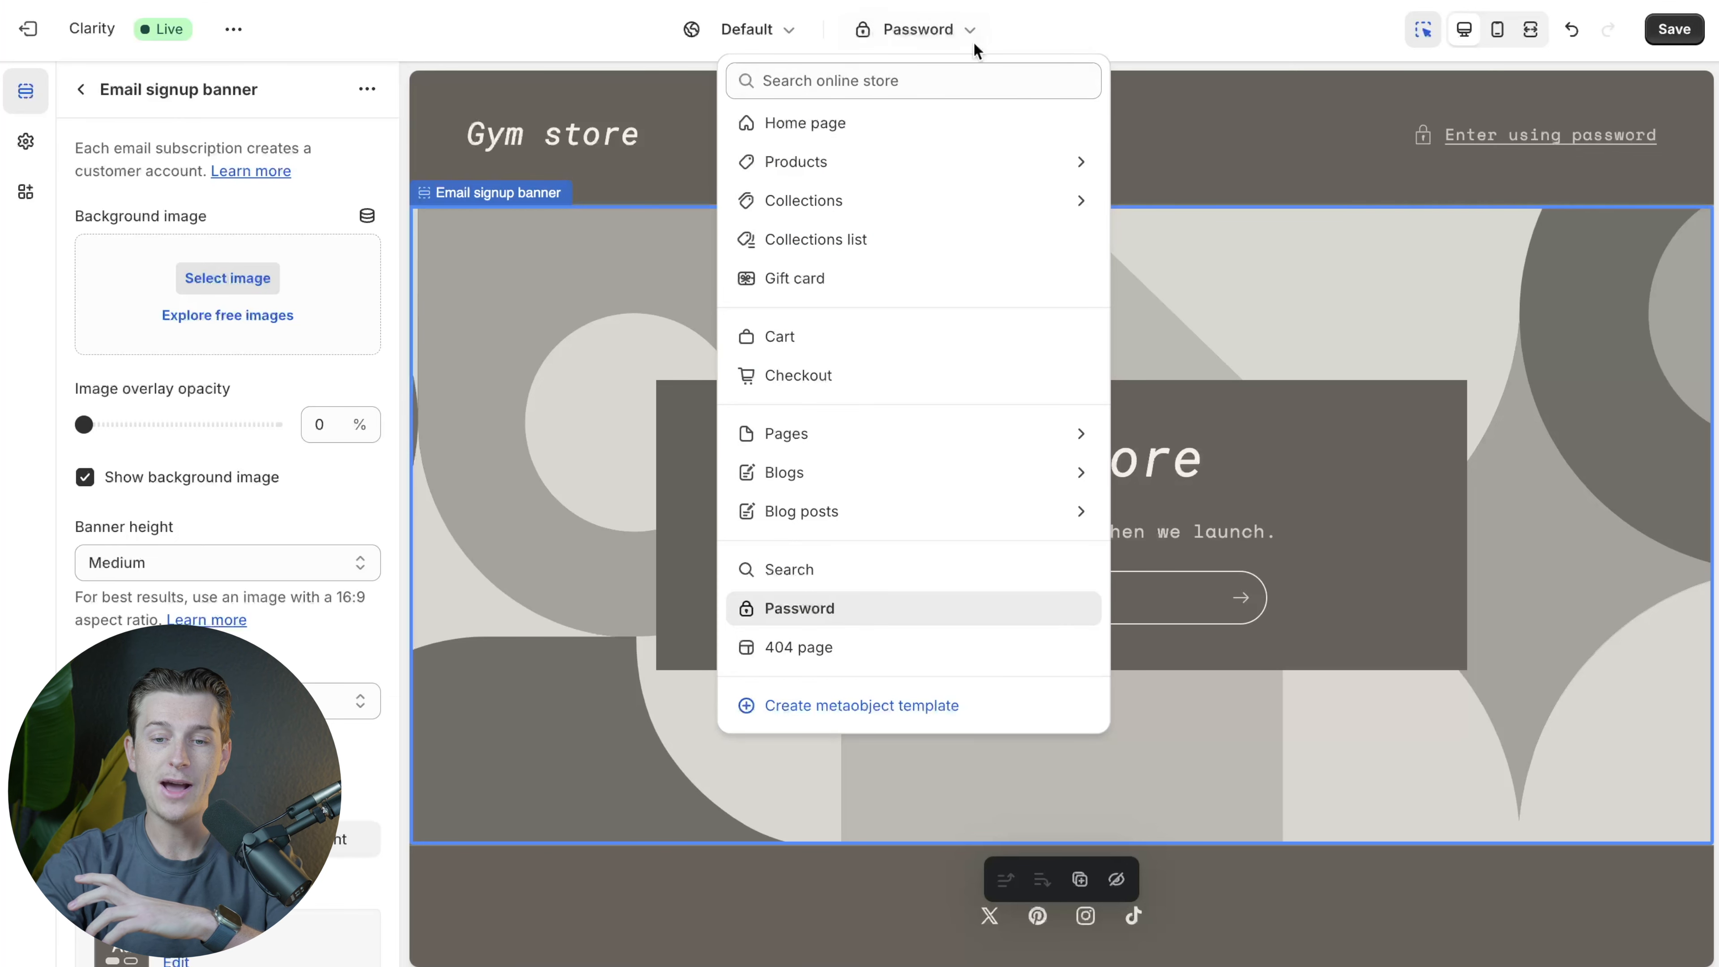
left_click(1079, 42)
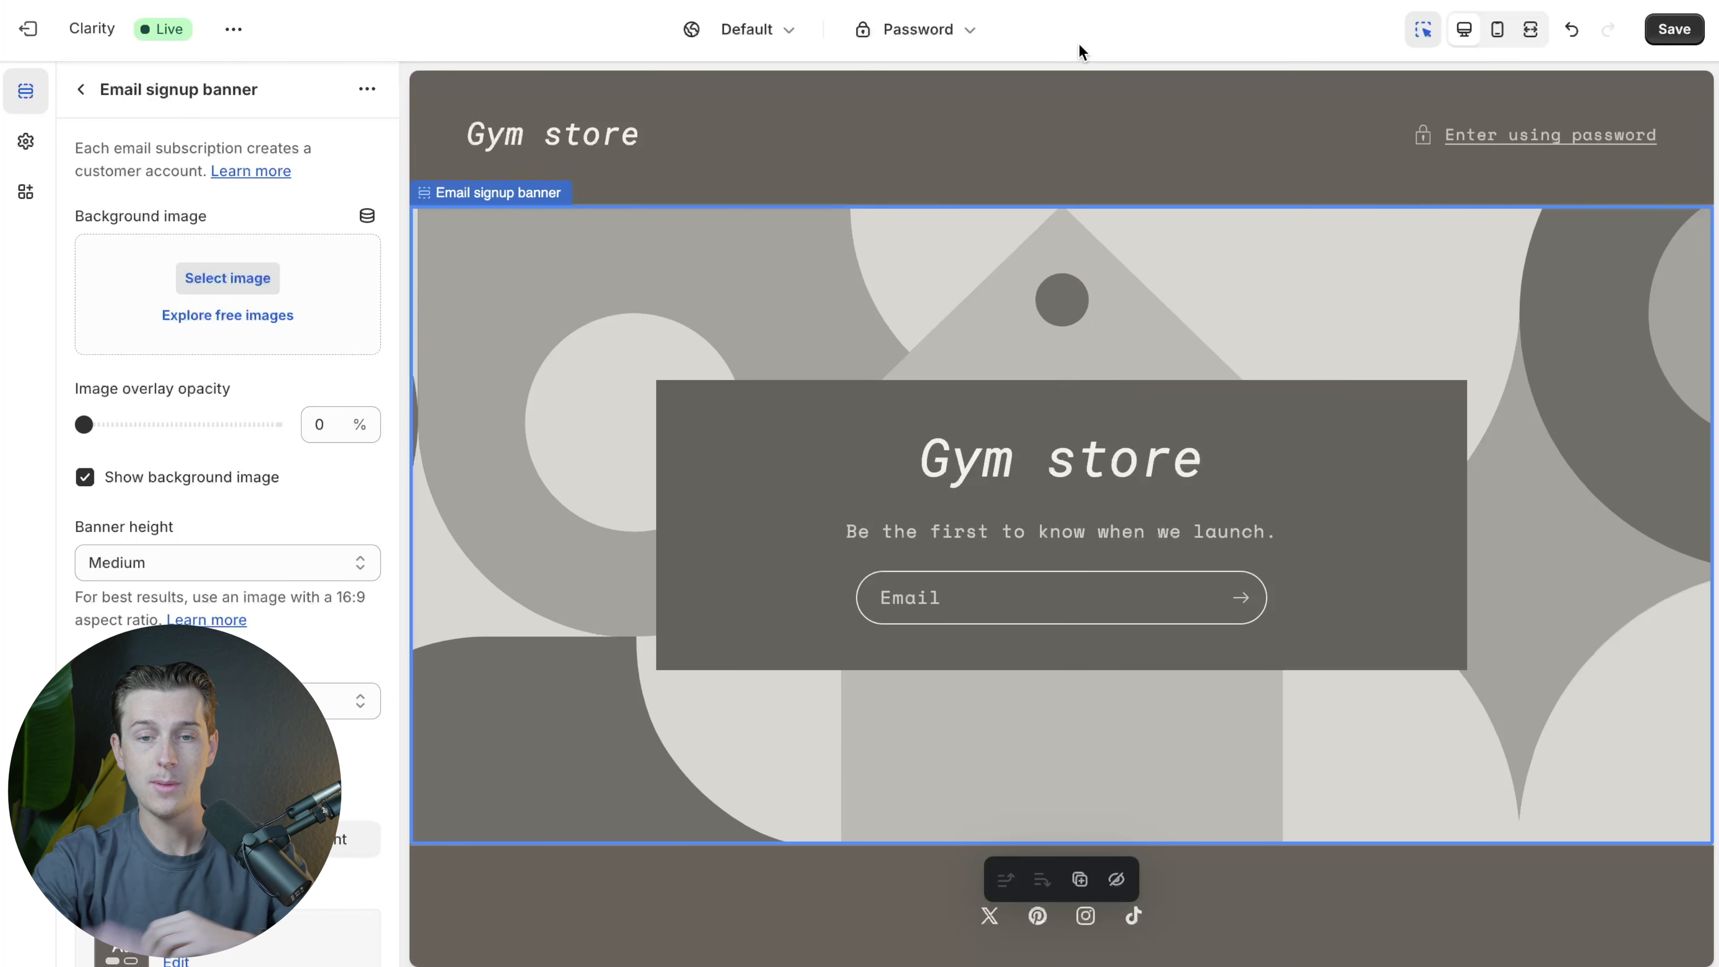